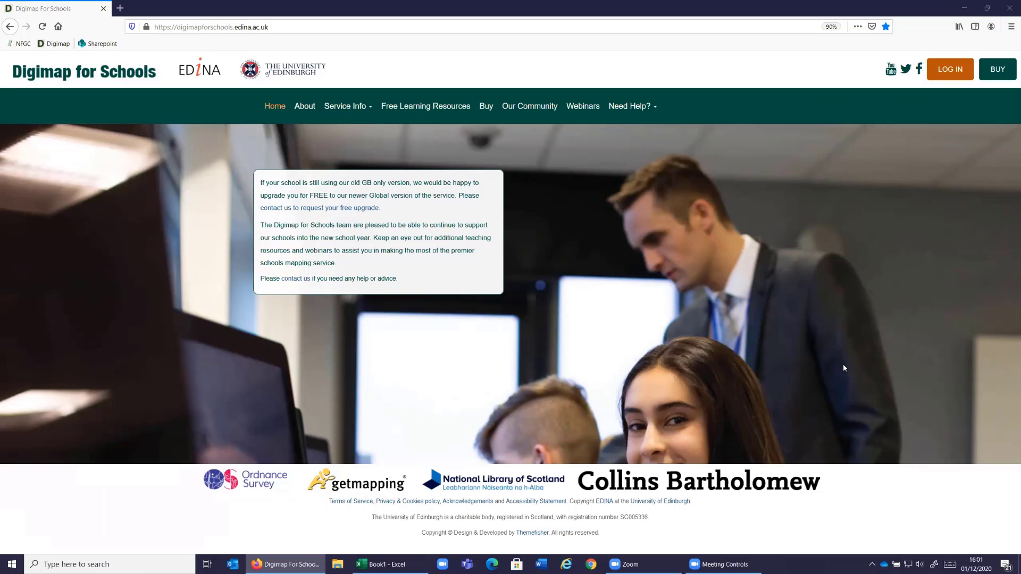
- Go to the Digimap for Schools map service and locate the postcode SO16 0AS on the map
{"action": "left_click", "coordinate": [950, 69]}
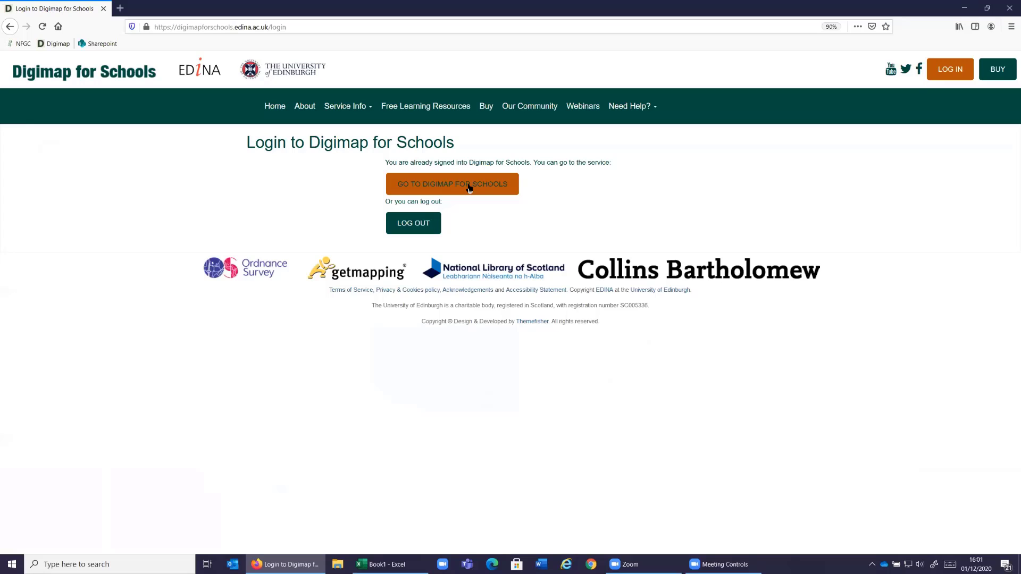
{"action": "left_click", "coordinate": [468, 188]}
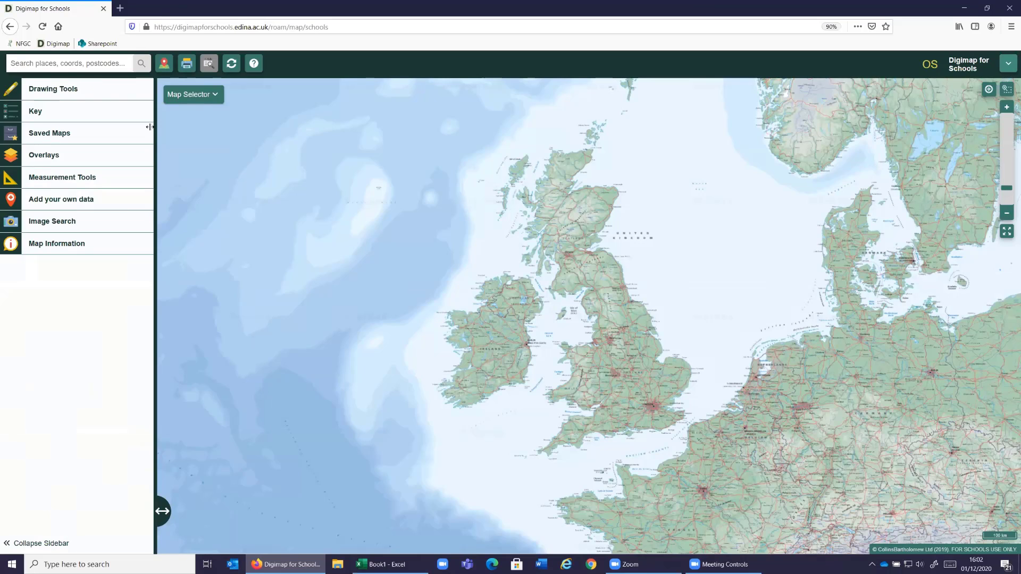
{"action": "type", "text": "so16 0as"}
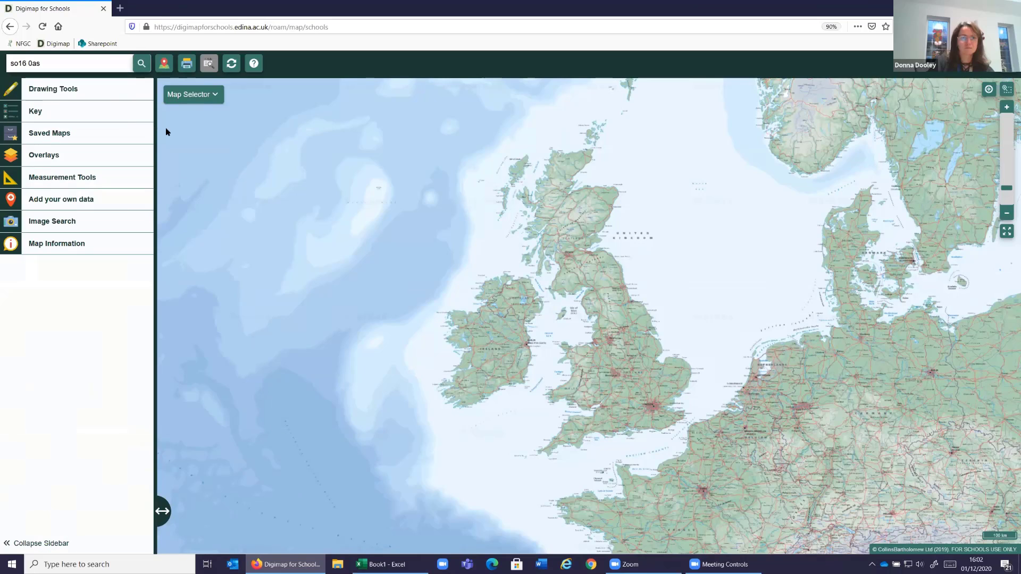
{"action": "key", "text": "Return"}
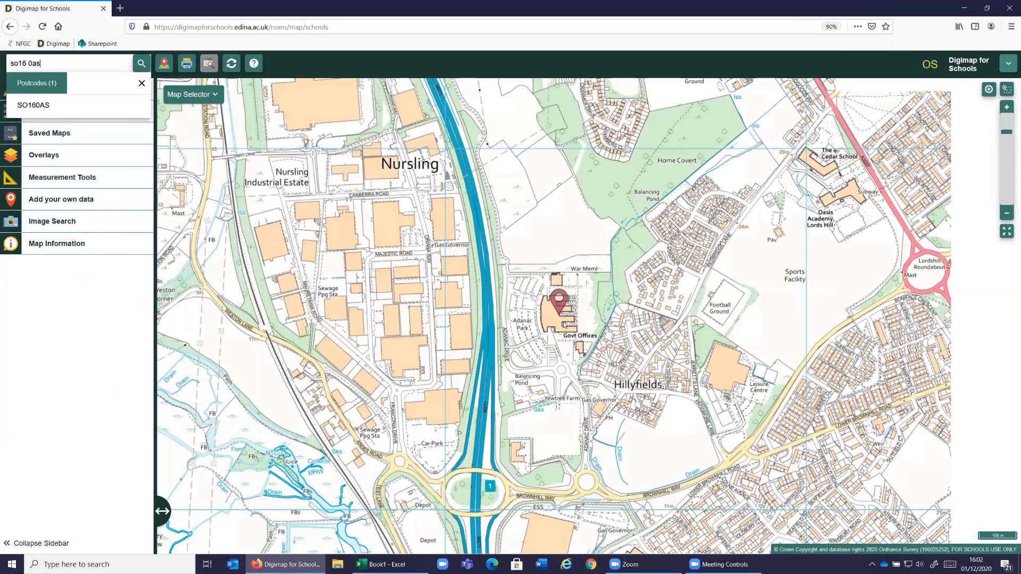
{"action": "left_click", "coordinate": [142, 84]}
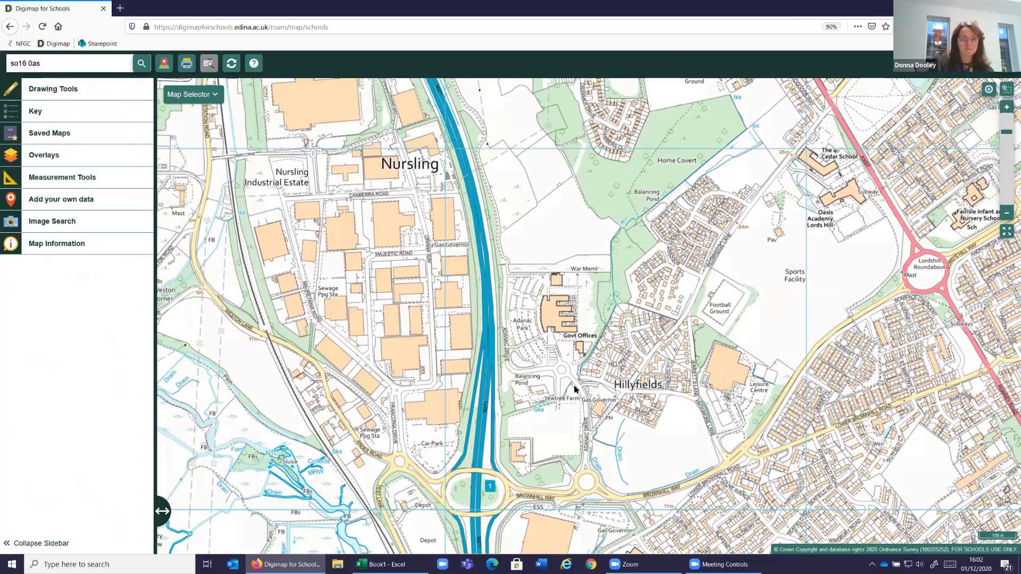
- Examine the area around the Ordnance Survey Head Office and Hillyfields at several map scales
{"action": "scroll", "coordinate": [573, 385], "scroll_direction": "up", "scroll_amount": 2}
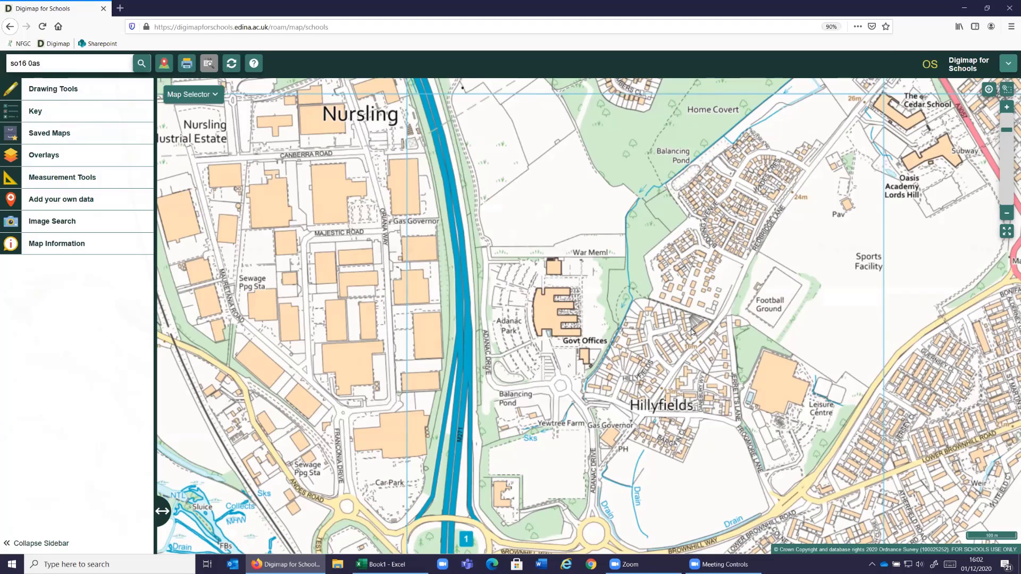
{"action": "left_click", "coordinate": [1006, 214]}
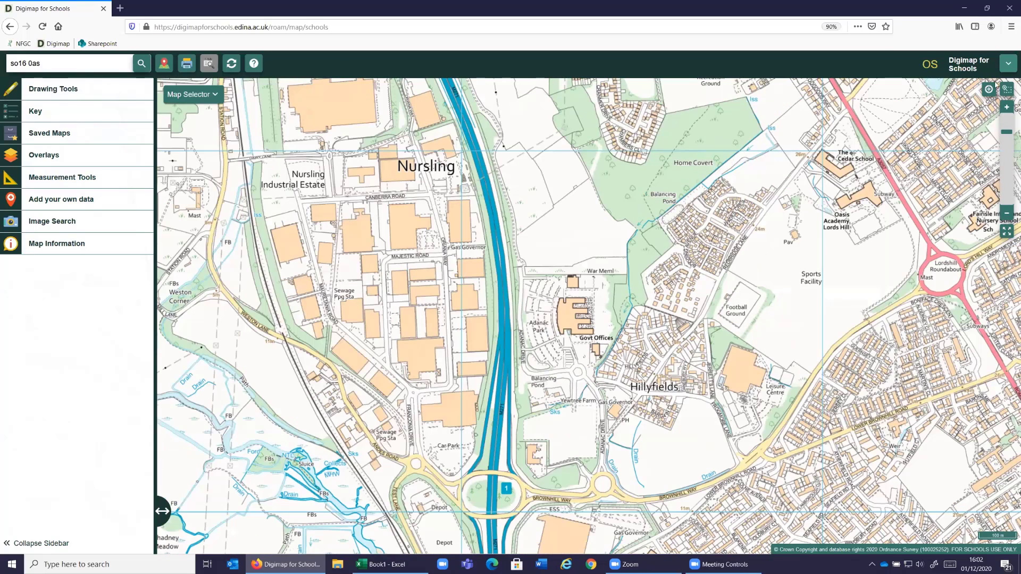
{"action": "left_click", "coordinate": [1006, 213]}
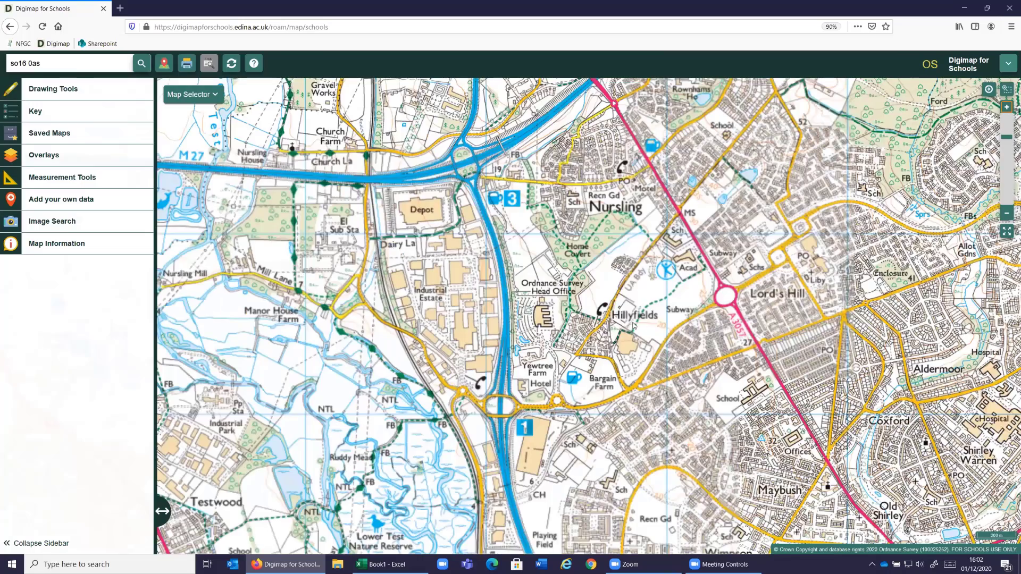
{"action": "scroll", "coordinate": [632, 325], "scroll_direction": "up", "scroll_amount": 3}
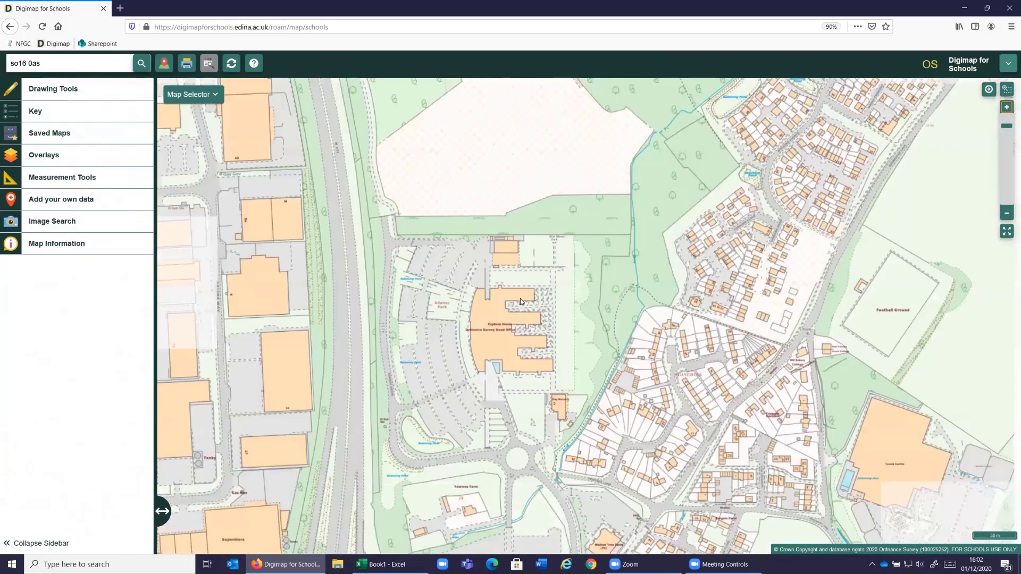
{"action": "left_click_drag", "start_coordinate": [520, 298], "coordinate": [387, 229]}
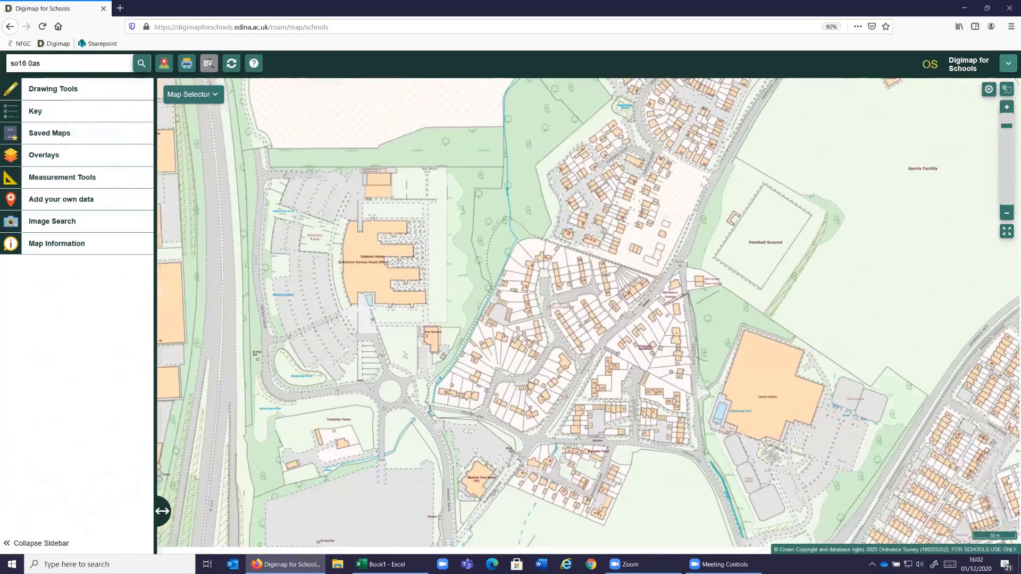
{"action": "scroll", "coordinate": [607, 307], "scroll_direction": "up", "scroll_amount": 1}
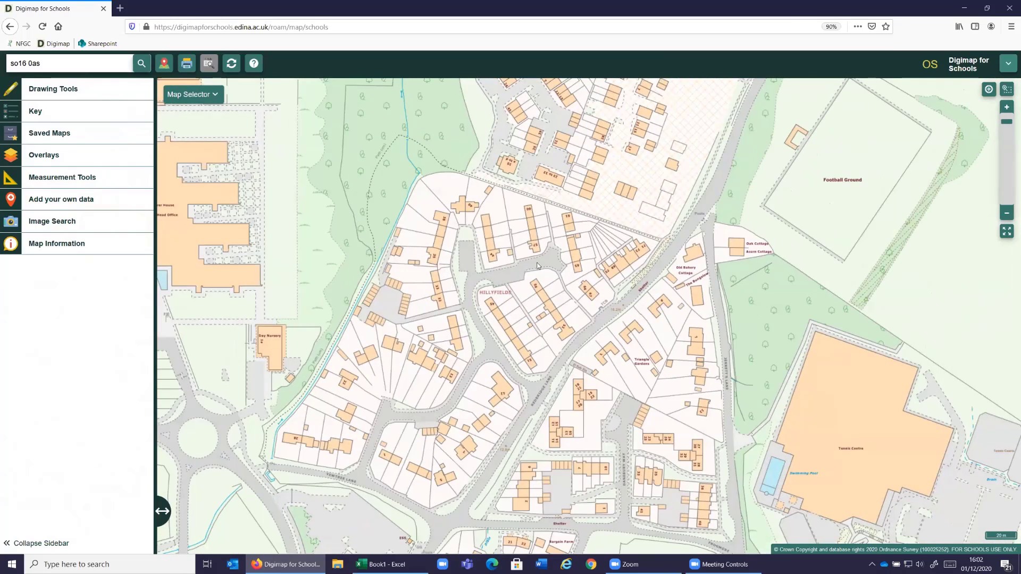
{"action": "left_click_drag", "start_coordinate": [522, 297], "coordinate": [706, 308]}
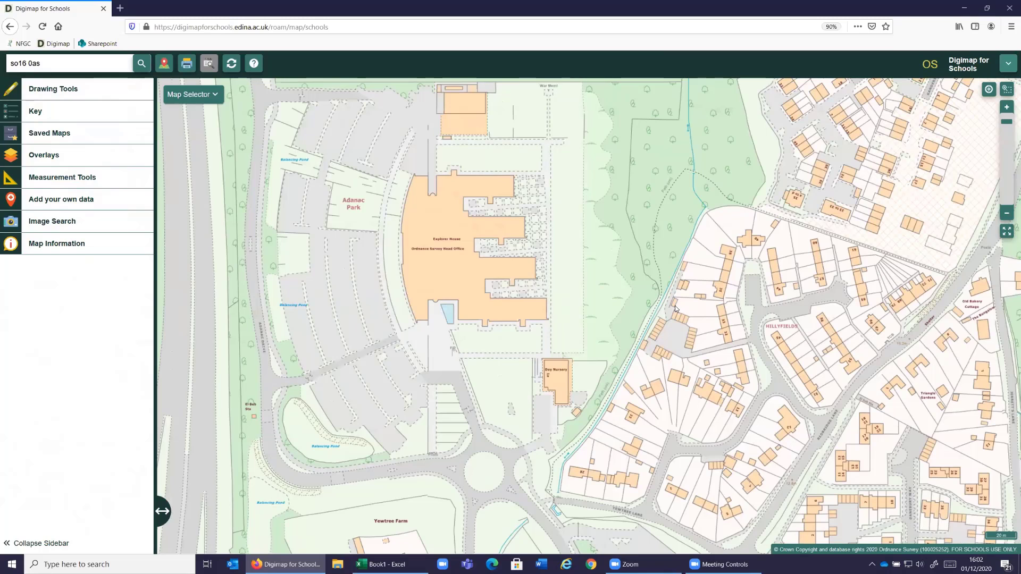
{"action": "scroll", "coordinate": [673, 308], "scroll_direction": "down", "scroll_amount": 1}
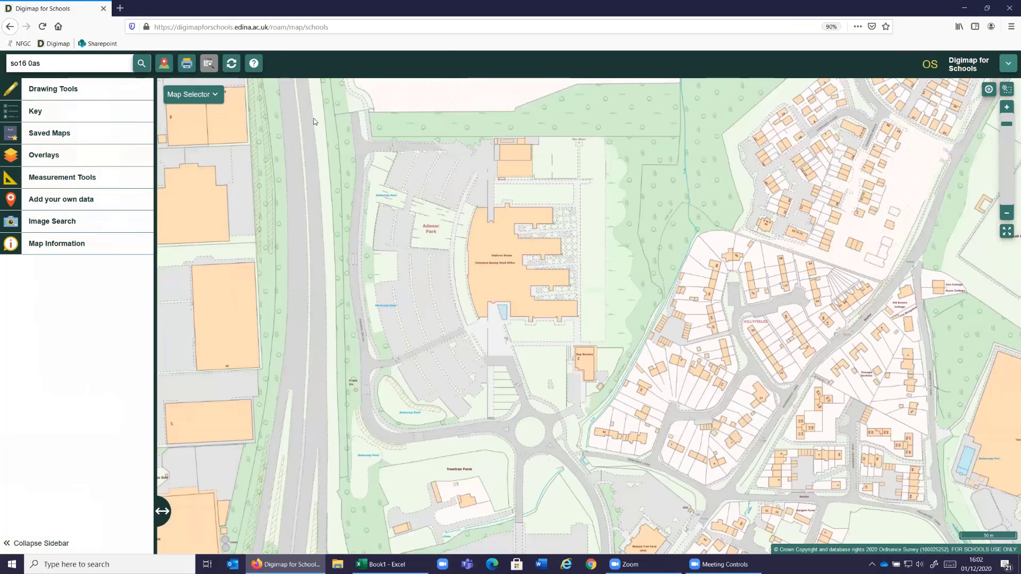
- Switch the base map to Aerial and measure the area of the Ordnance Survey Head Office site, including its car park
{"action": "left_click", "coordinate": [219, 96]}
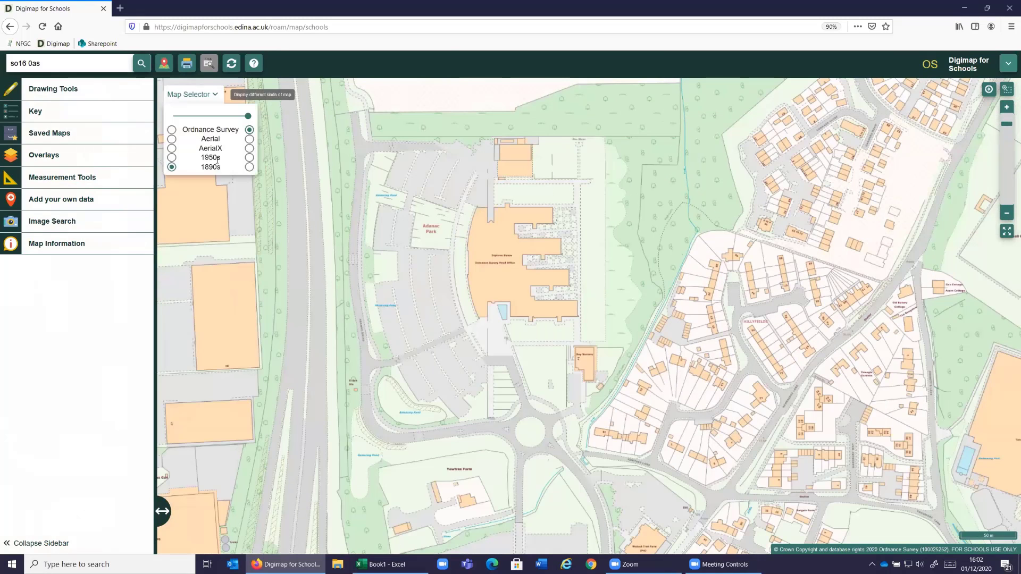
{"action": "left_click", "coordinate": [250, 139]}
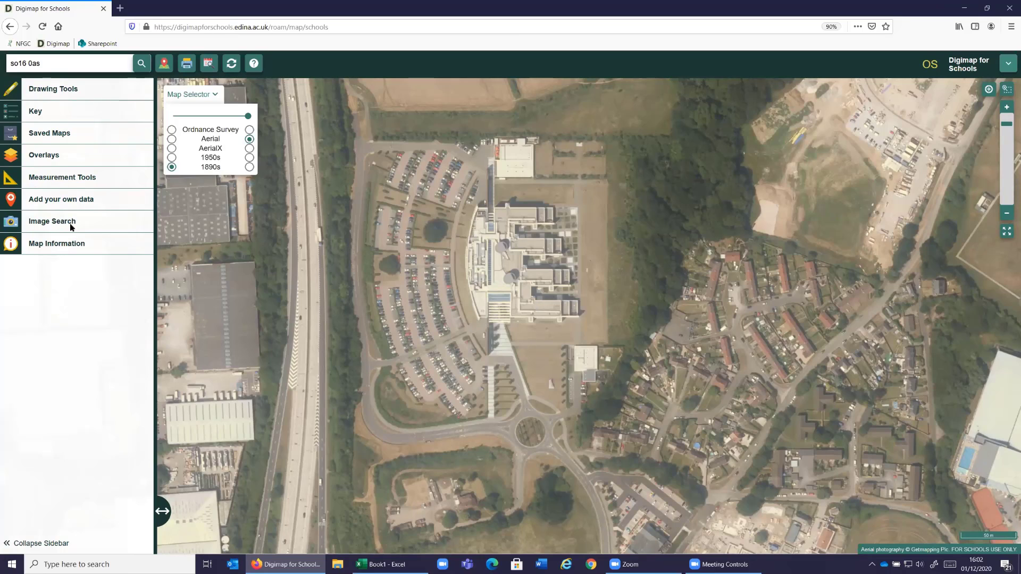
{"action": "left_click", "coordinate": [8, 181]}
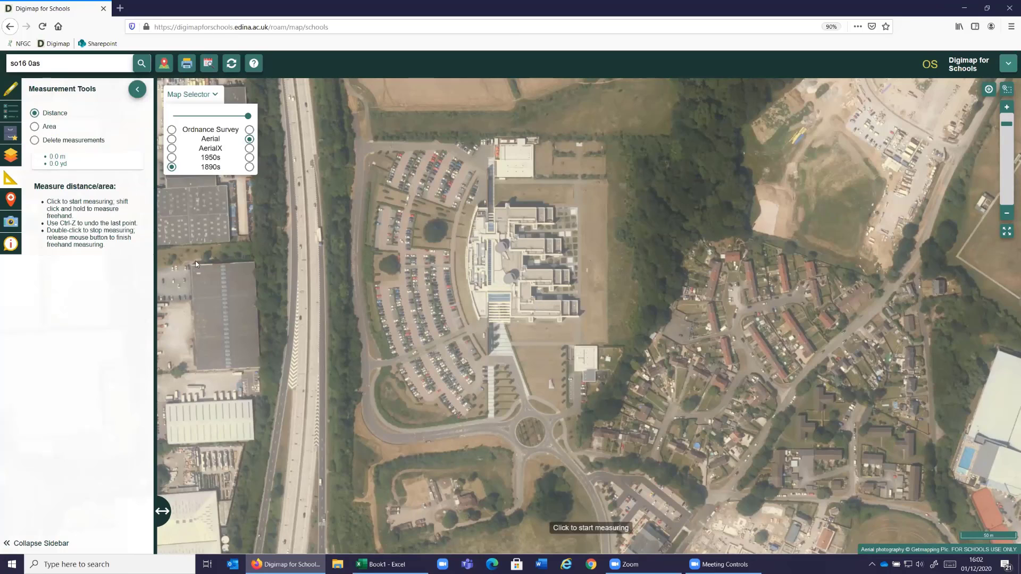
{"action": "left_click", "coordinate": [36, 129]}
{"action": "left_click", "coordinate": [369, 154]}
{"action": "left_click", "coordinate": [436, 144]}
{"action": "left_click", "coordinate": [542, 139]}
{"action": "left_click", "coordinate": [604, 143]}
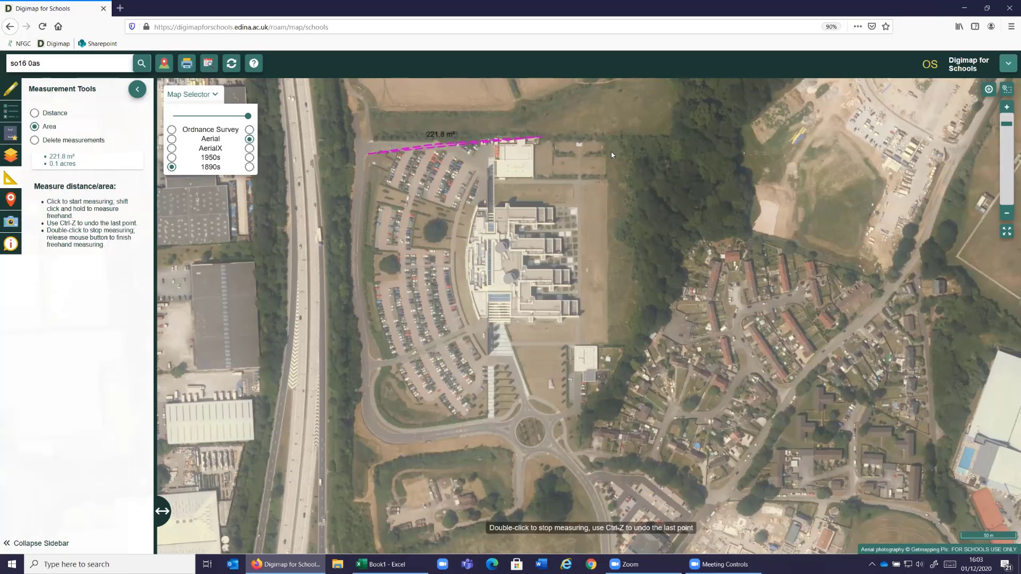
{"action": "left_click", "coordinate": [623, 346]}
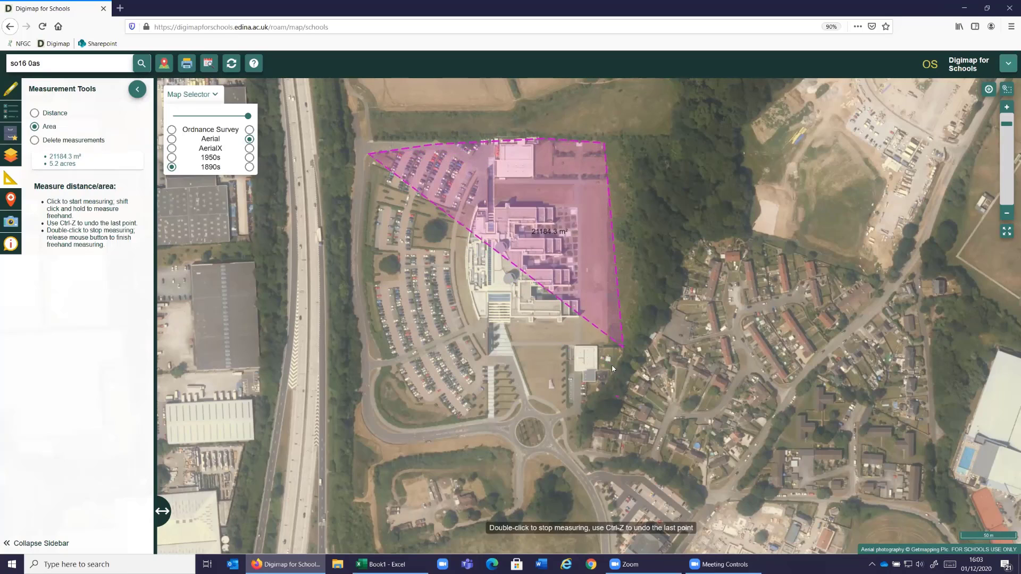
{"action": "left_click", "coordinate": [577, 349]}
{"action": "left_click", "coordinate": [567, 409]}
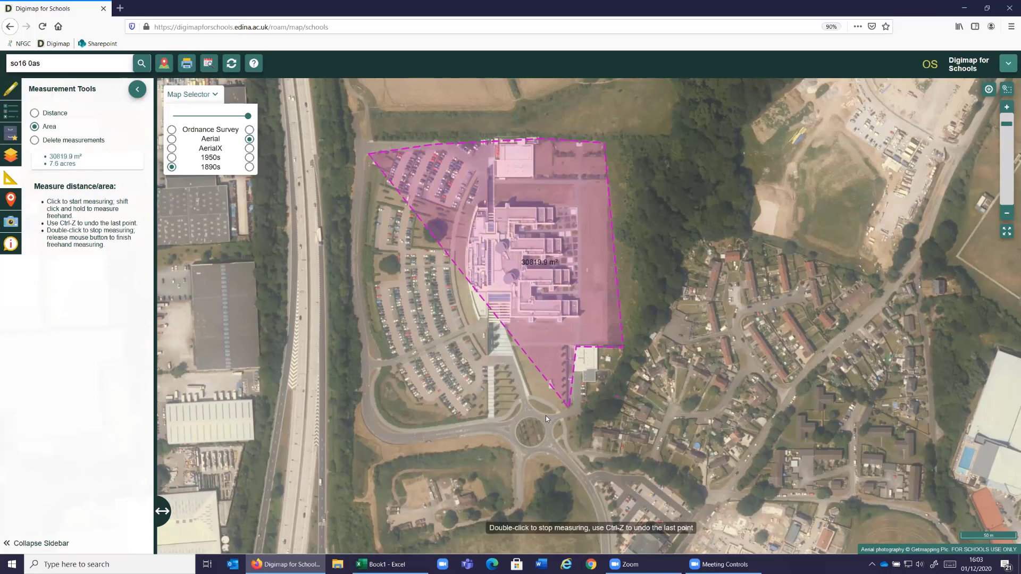
{"action": "left_click", "coordinate": [511, 416]}
{"action": "left_click", "coordinate": [466, 424]}
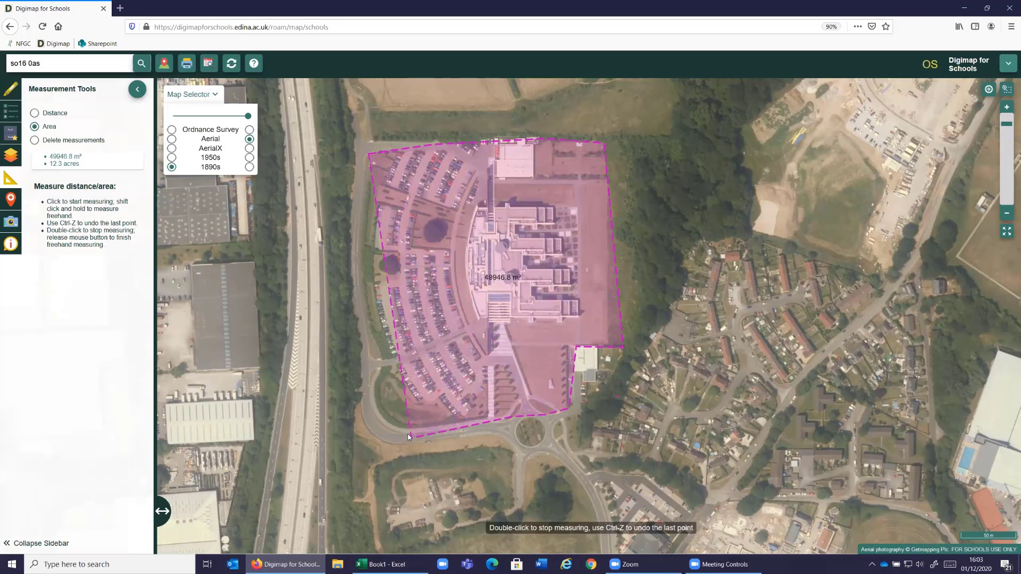
{"action": "left_click_drag", "start_coordinate": [406, 434], "coordinate": [373, 439]}
{"action": "left_click", "coordinate": [365, 425]}
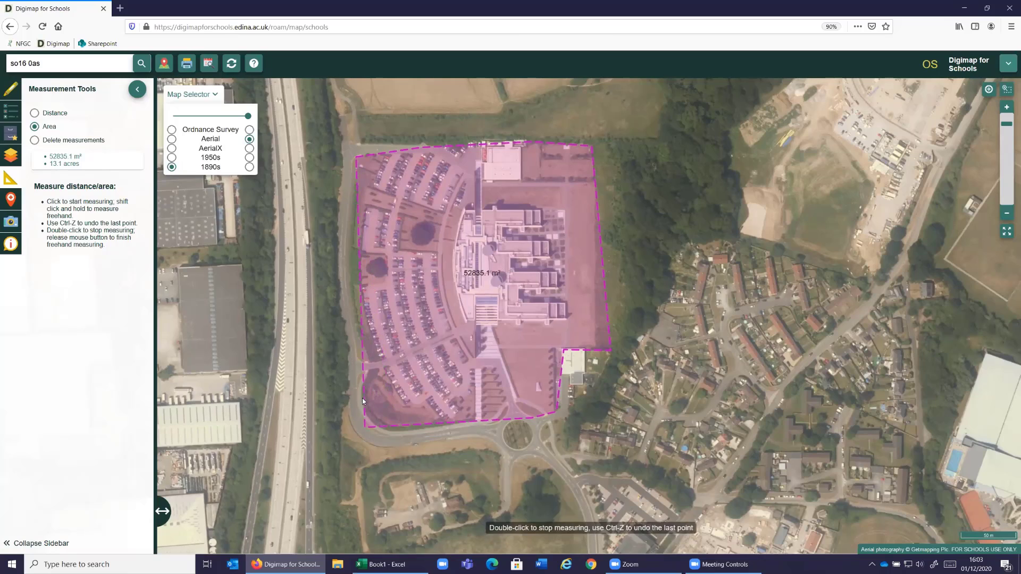
{"action": "double_click", "coordinate": [351, 311]}
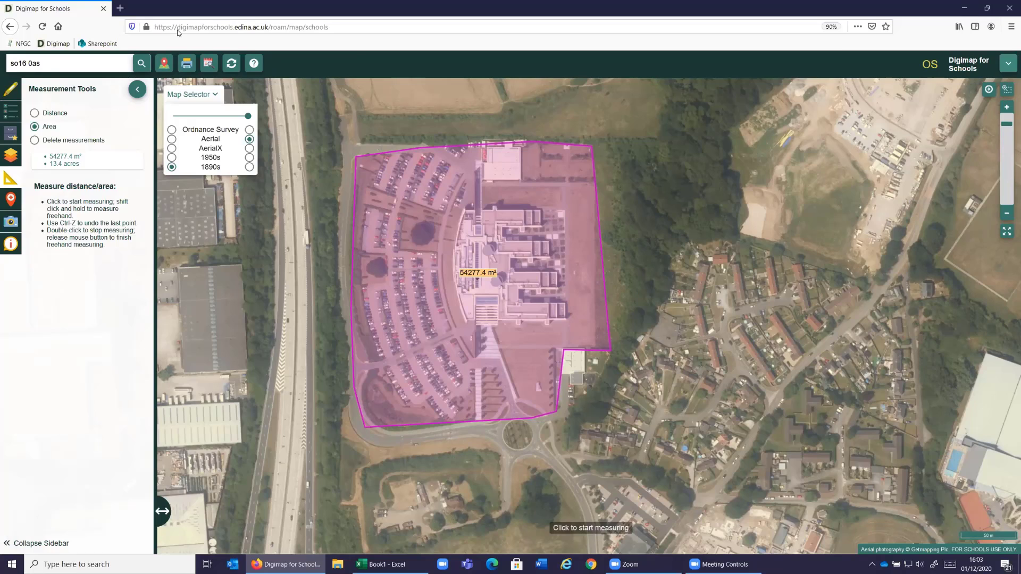
- Search the world places for paris and go to Paris, France
{"action": "left_click", "coordinate": [61, 57]}
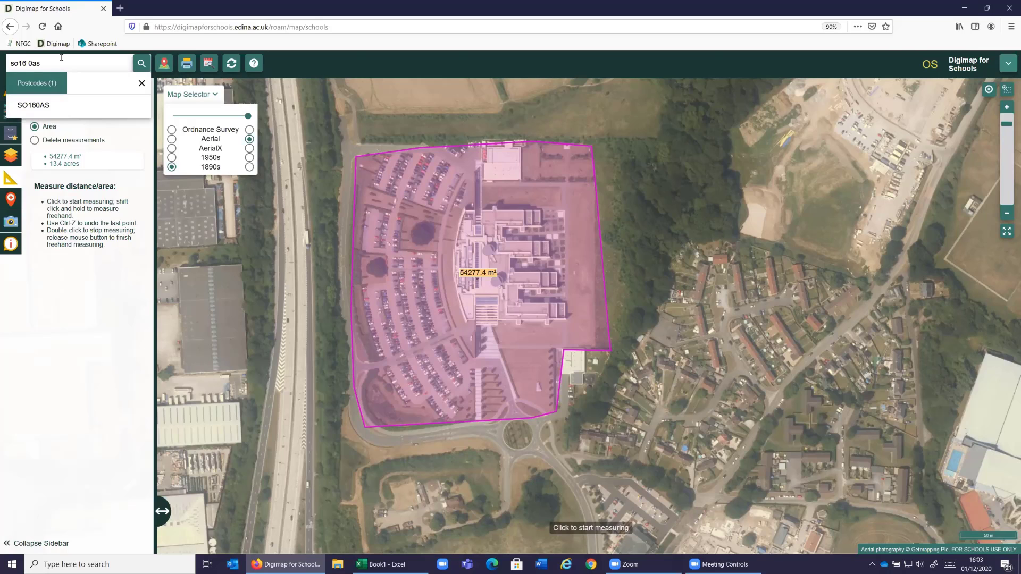
{"action": "key", "text": "BackSpace"}
{"action": "key", "text": "BackSpace"}
{"action": "key", "text": "BackSpace"}
{"action": "key", "text": "BackSpace"}
{"action": "key", "text": "BackSpace"}
{"action": "key", "text": "BackSpace"}
{"action": "key", "text": "BackSpace"}
{"action": "key", "text": "BackSpace"}
{"action": "type", "text": "paris"}
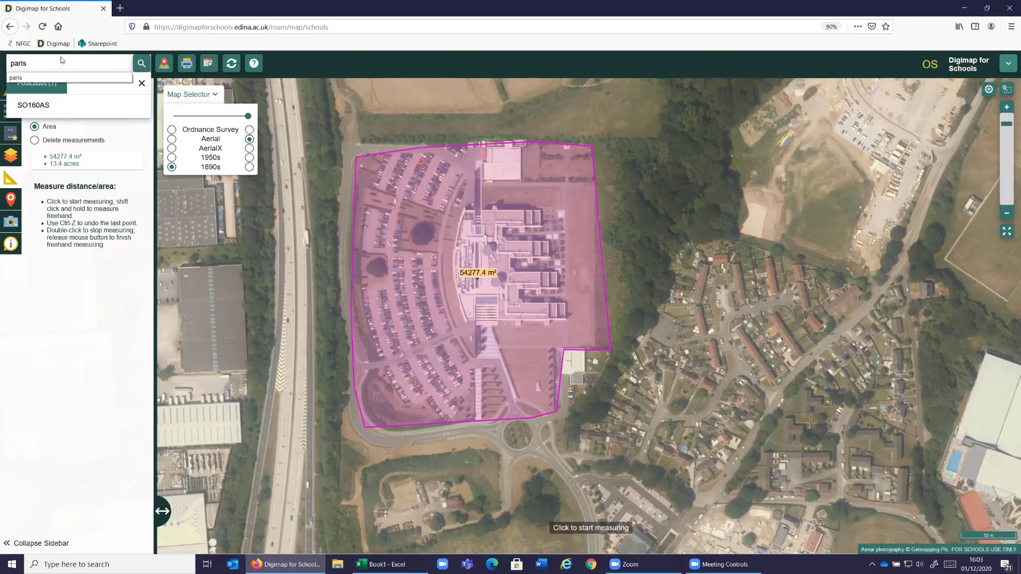
{"action": "key", "text": "Return"}
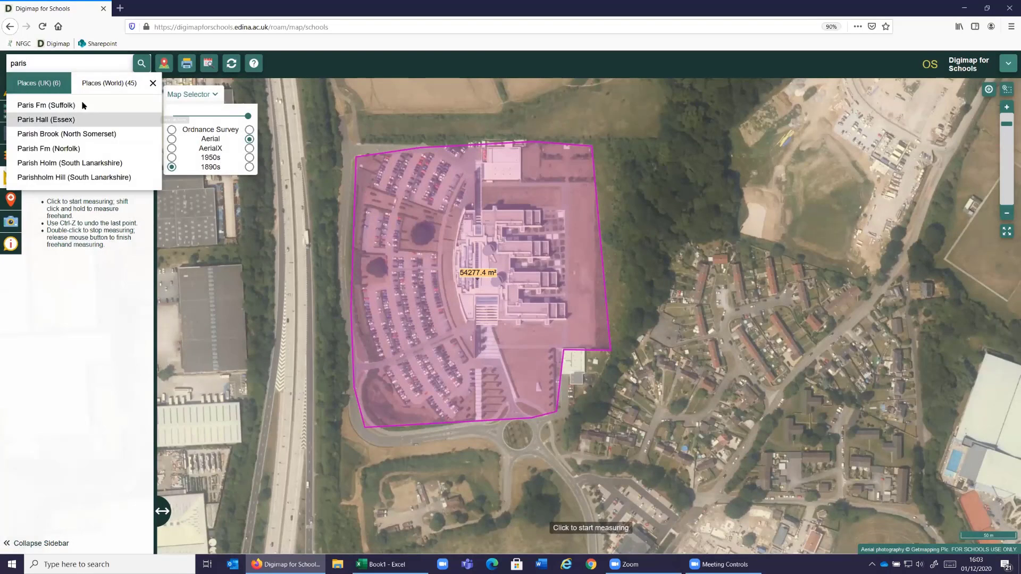
{"action": "left_click", "coordinate": [109, 83]}
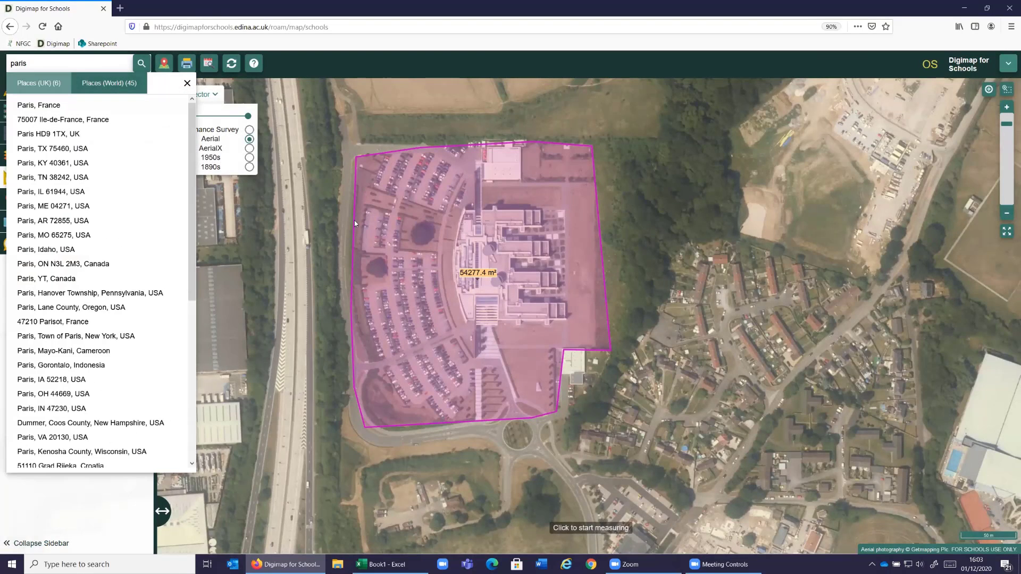
{"action": "left_click", "coordinate": [39, 106]}
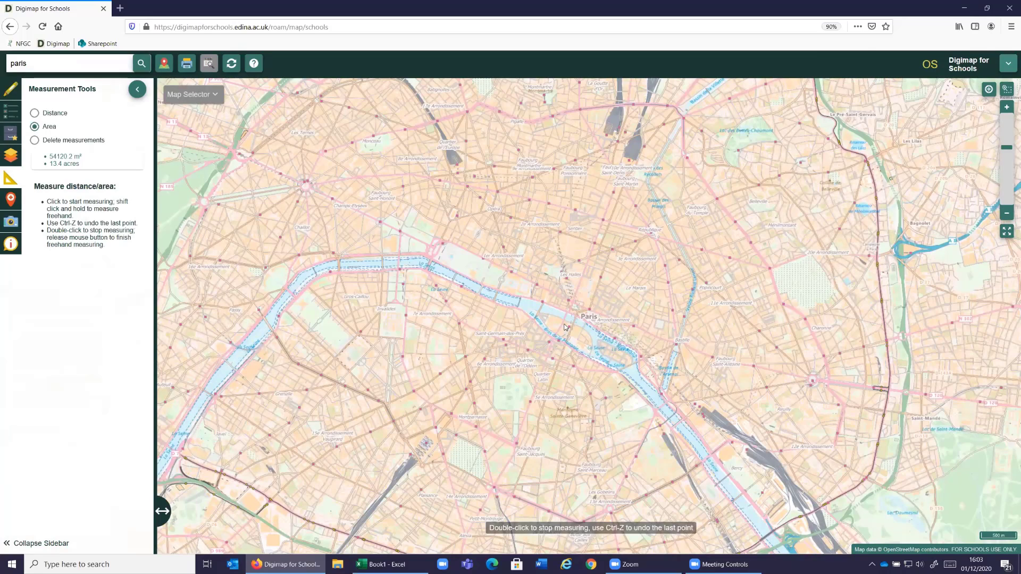
- Place a marker labelled with its coordinates on Notre-Dame Cathedral on the island in the Seine
{"action": "scroll", "coordinate": [627, 364], "scroll_direction": "up", "scroll_amount": 2}
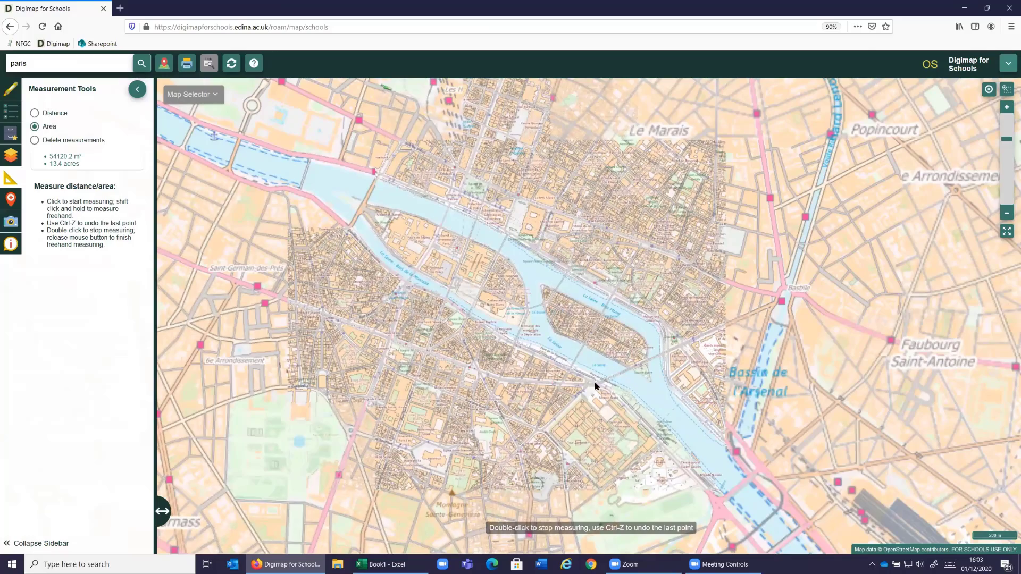
{"action": "scroll", "coordinate": [415, 283], "scroll_direction": "up", "scroll_amount": 2}
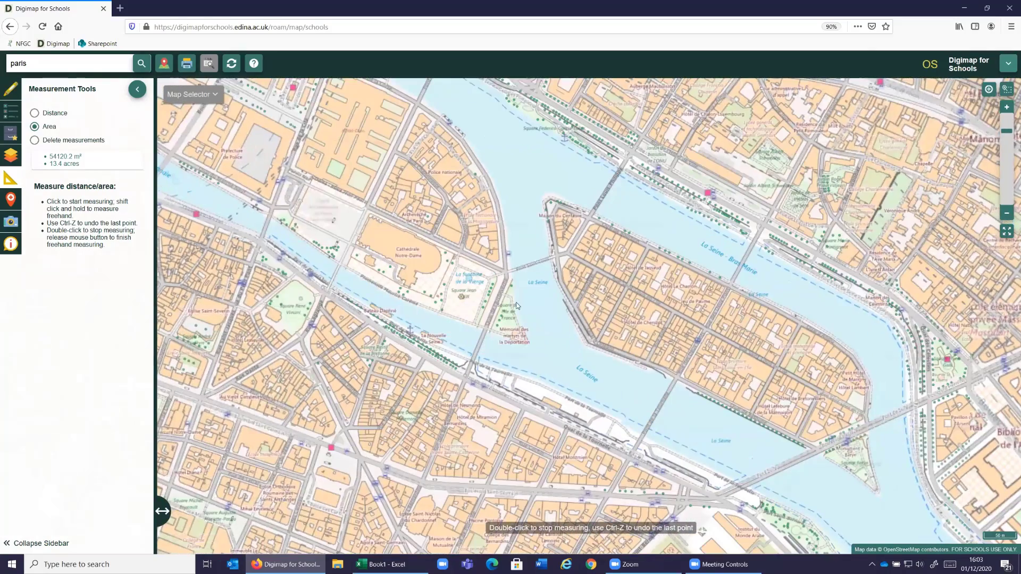
{"action": "scroll", "coordinate": [414, 284], "scroll_direction": "up", "scroll_amount": 1}
{"action": "left_click_drag", "start_coordinate": [509, 257], "coordinate": [554, 289]}
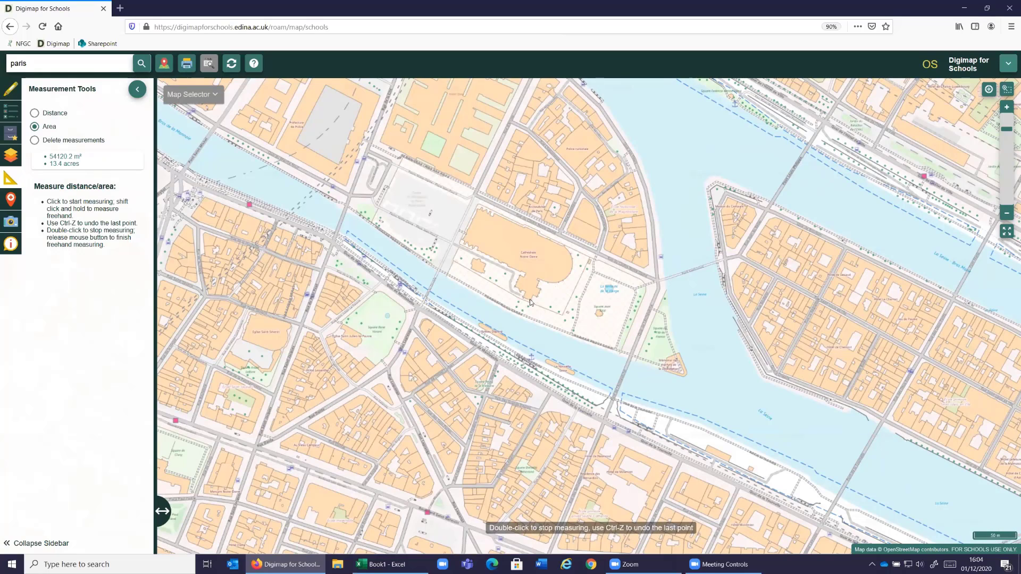
{"action": "left_click_drag", "start_coordinate": [506, 296], "coordinate": [509, 304]}
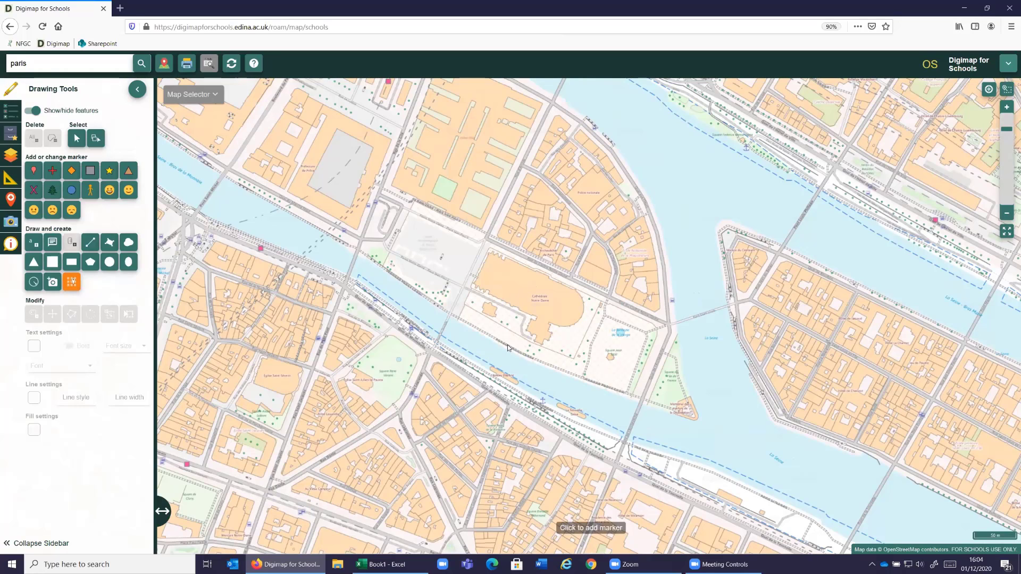
{"action": "left_click", "coordinate": [523, 290]}
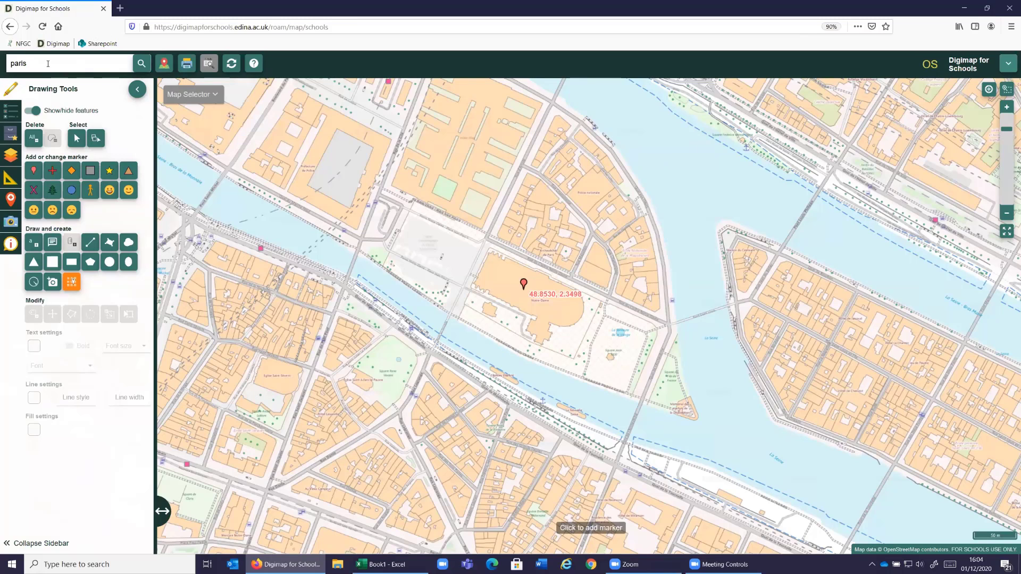
- Return the map to the postcode SO16 0AS
{"action": "left_click_drag", "start_coordinate": [47, 63], "coordinate": [5, 63]}
{"action": "type", "text": "so16 0as"}
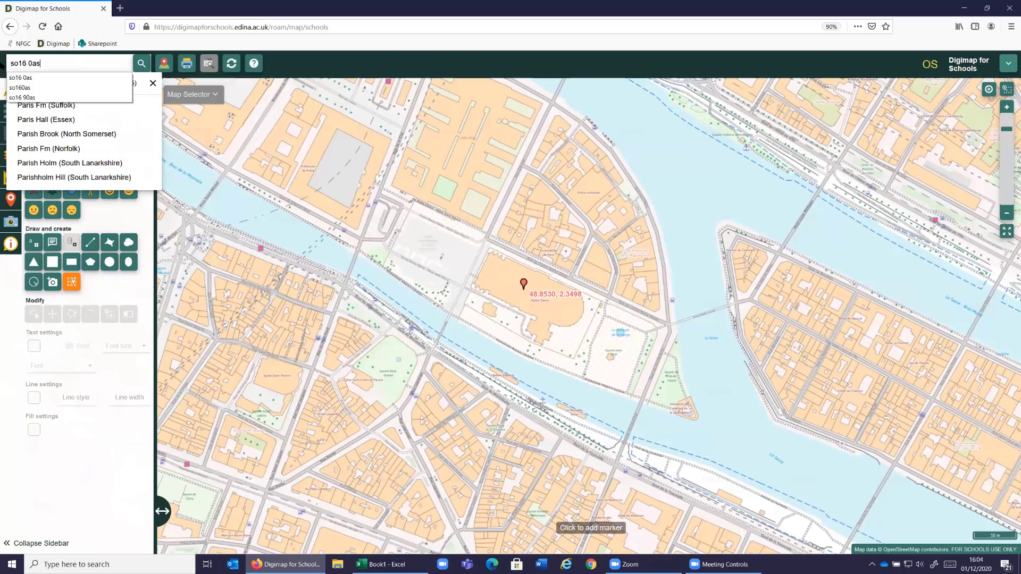
{"action": "key", "text": "Return"}
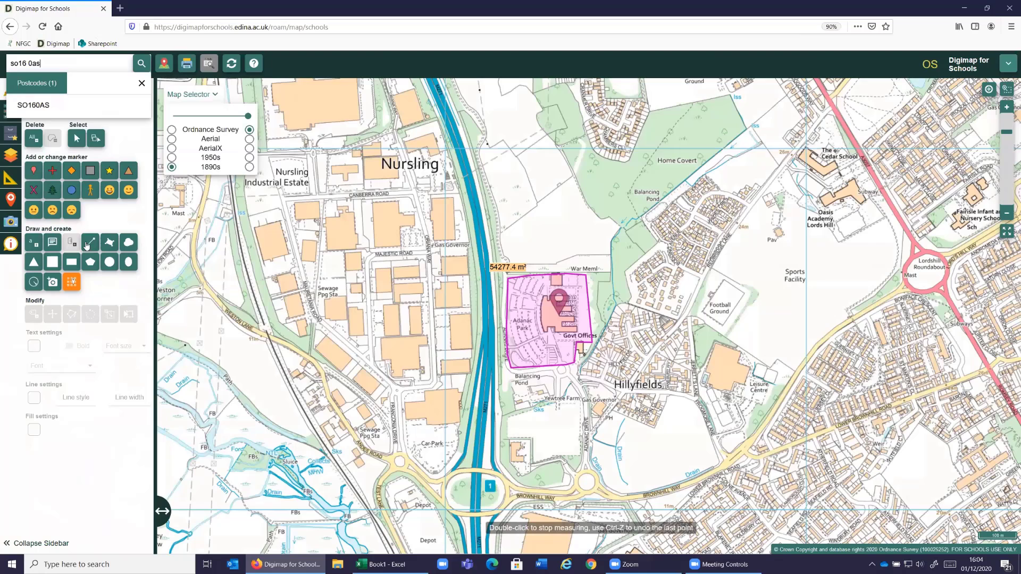
- Set the line colour to blue for drawing a route
{"action": "left_click", "coordinate": [34, 400]}
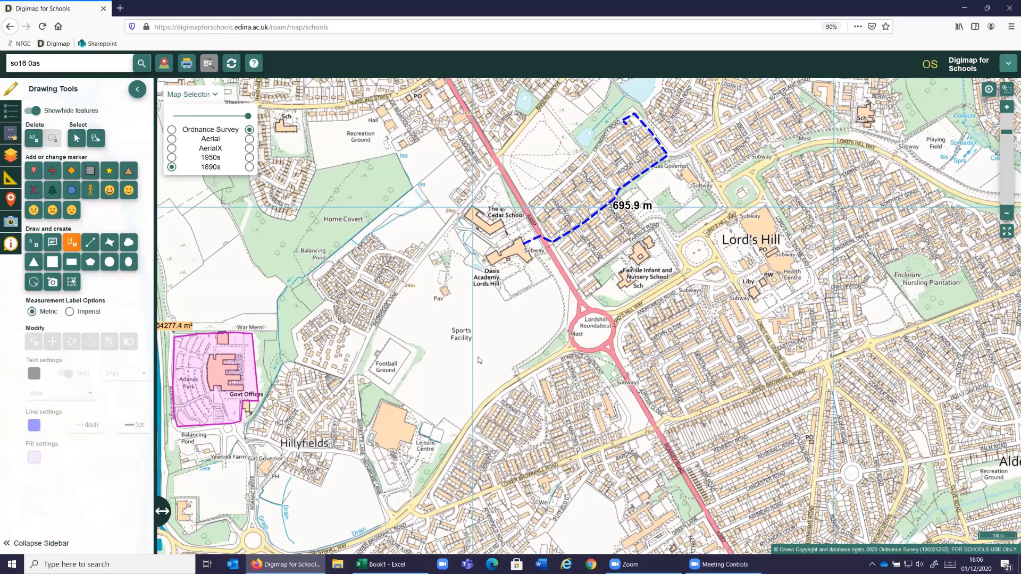
- Reload the map page to clear the drawings and bring the continents into view at world scale
{"action": "key", "text": "F5"}
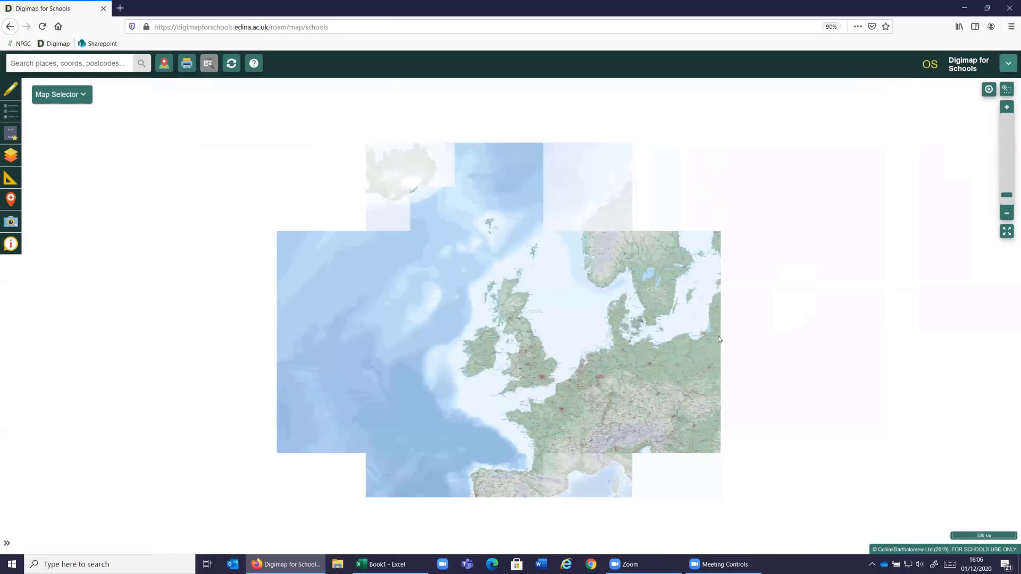
{"action": "scroll", "coordinate": [480, 353], "scroll_direction": "down", "scroll_amount": 1}
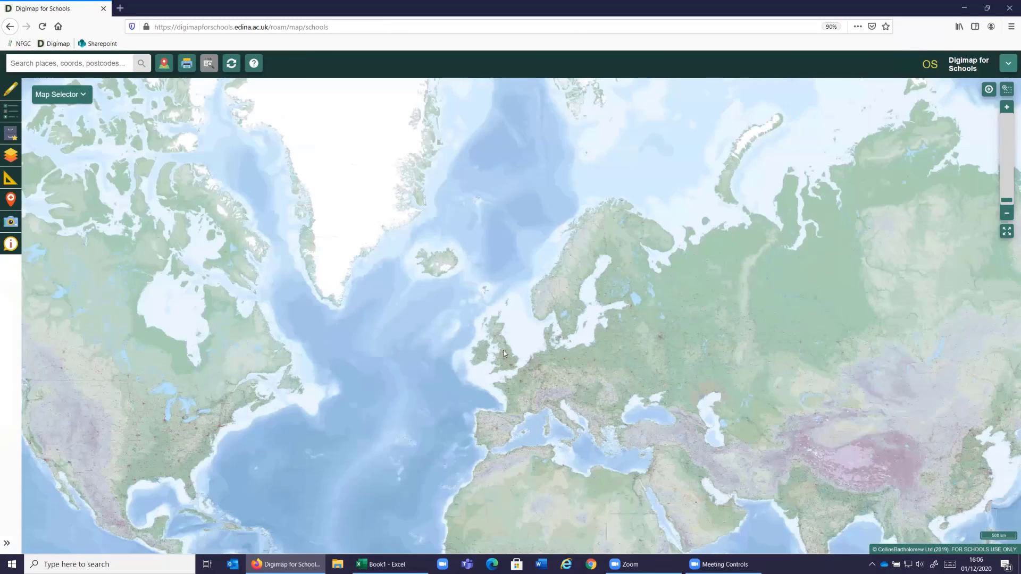
{"action": "left_click_drag", "start_coordinate": [842, 482], "coordinate": [895, 424]}
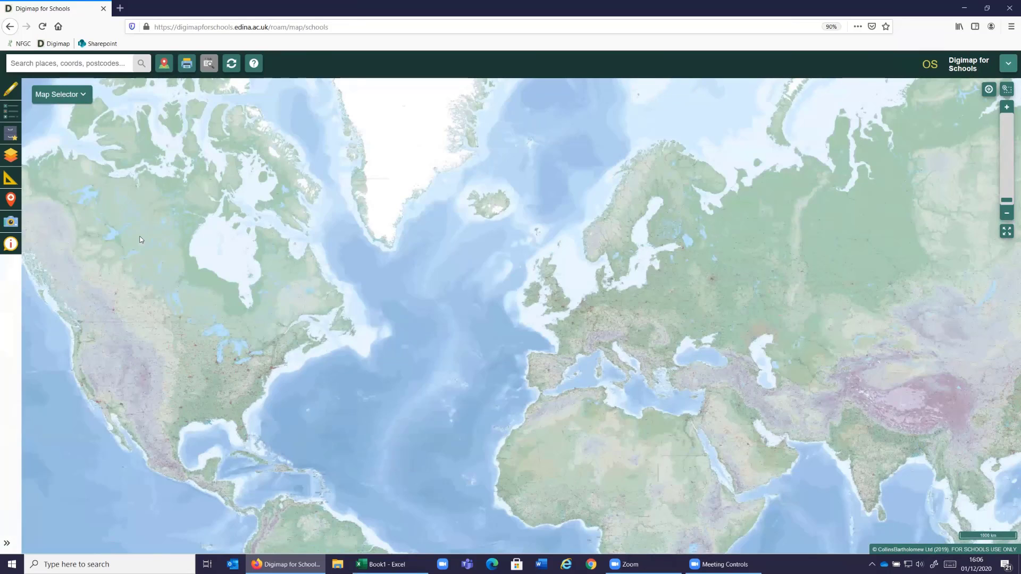
- Turn on the Major Lines of Latitude overlay and view it from the Arctic Circle down to the Tropic of Capricorn
{"action": "left_click", "coordinate": [10, 154]}
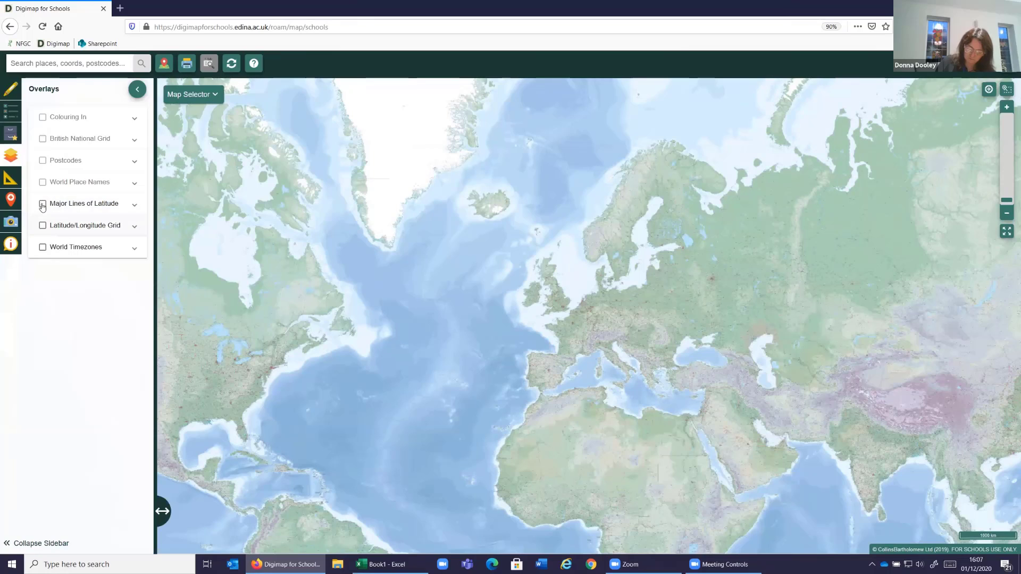
{"action": "left_click", "coordinate": [80, 204]}
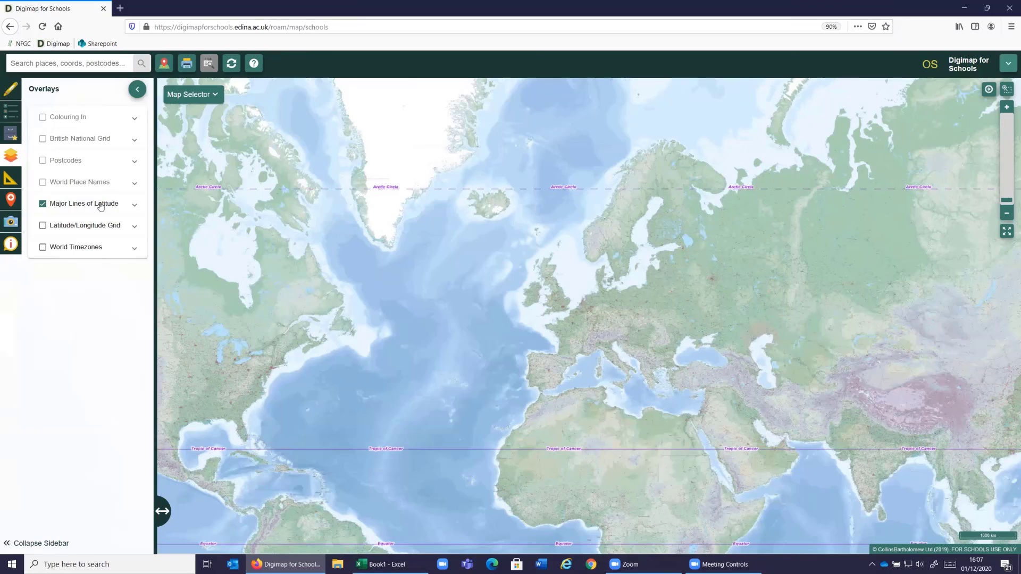
{"action": "left_click_drag", "start_coordinate": [393, 378], "coordinate": [381, 300]}
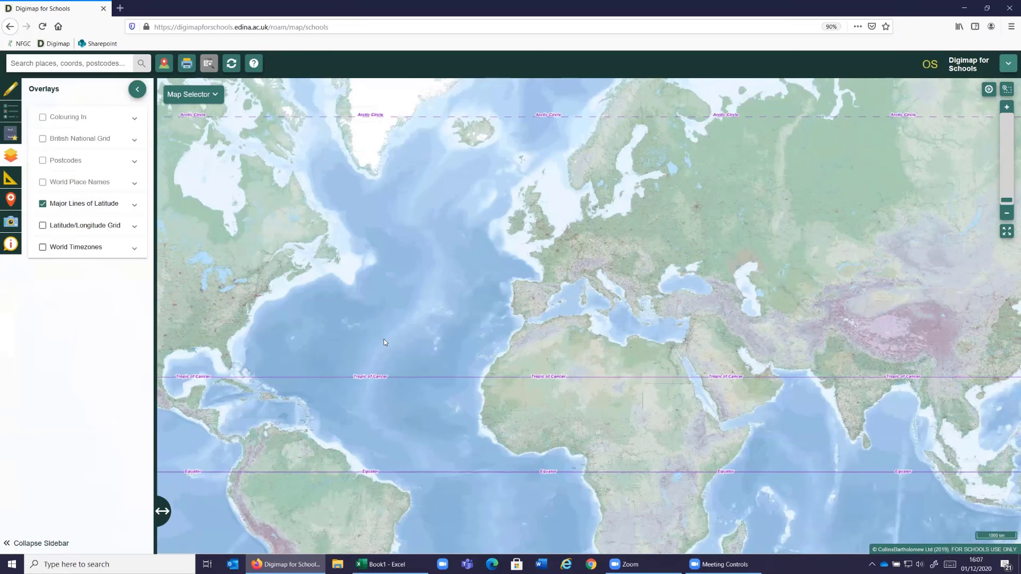
{"action": "left_click_drag", "start_coordinate": [385, 342], "coordinate": [382, 312]}
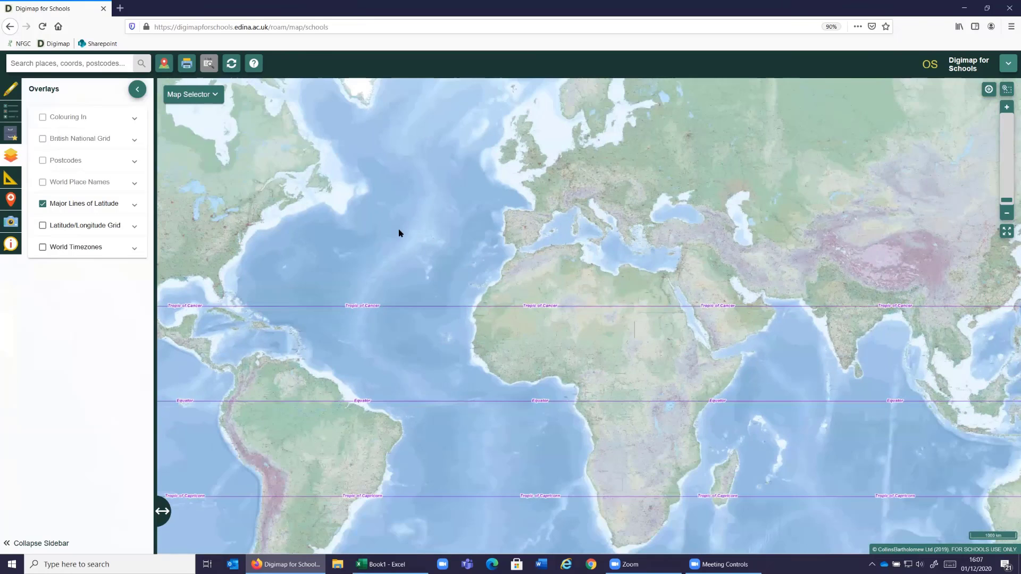
{"action": "left_click_drag", "start_coordinate": [399, 229], "coordinate": [401, 194]}
{"action": "left_click_drag", "start_coordinate": [441, 454], "coordinate": [475, 394]}
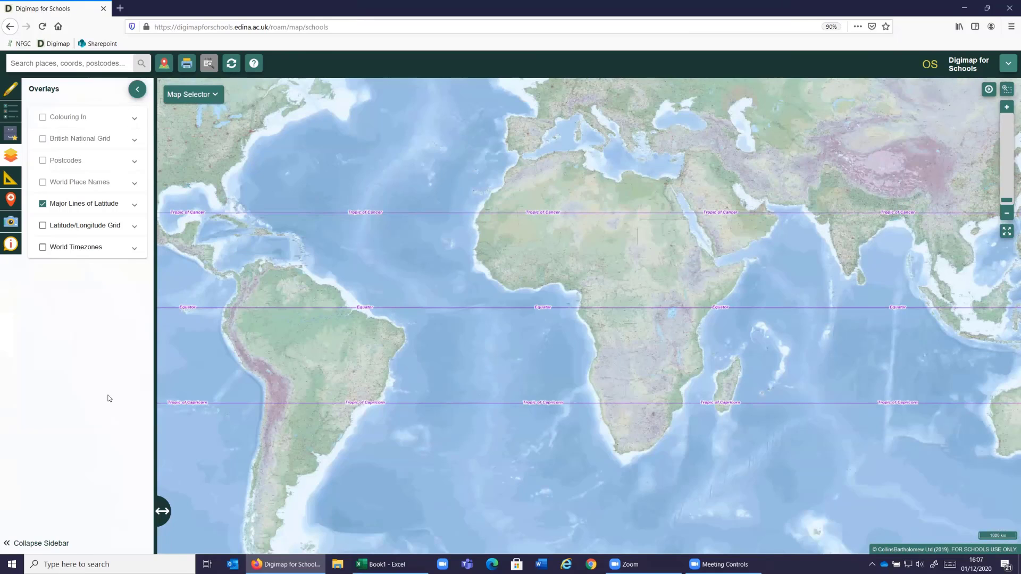
- Collapse the sidebar and switch the displayed map from Atlas to World Boundaries
{"action": "left_click", "coordinate": [136, 93]}
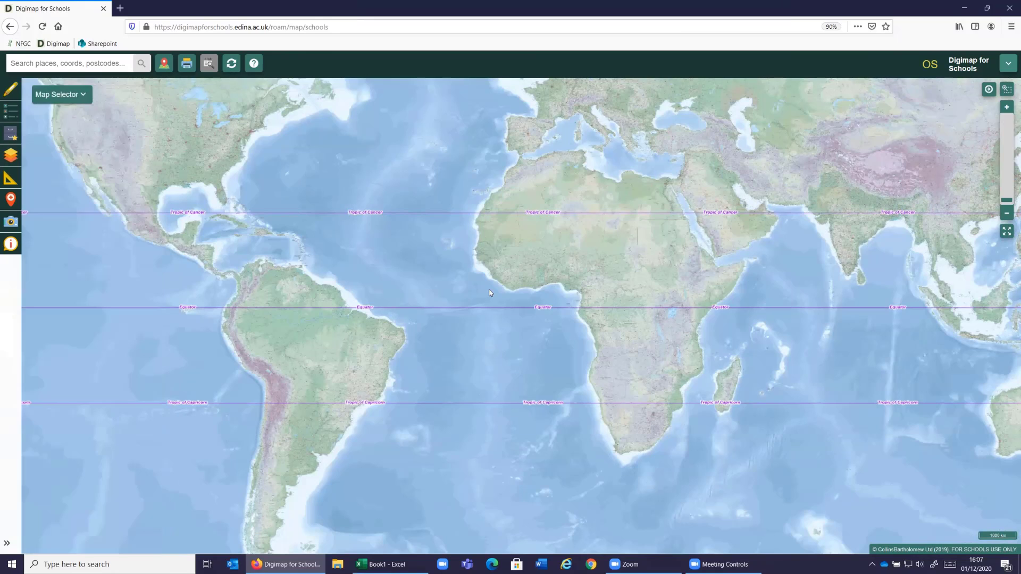
{"action": "left_click", "coordinate": [83, 95]}
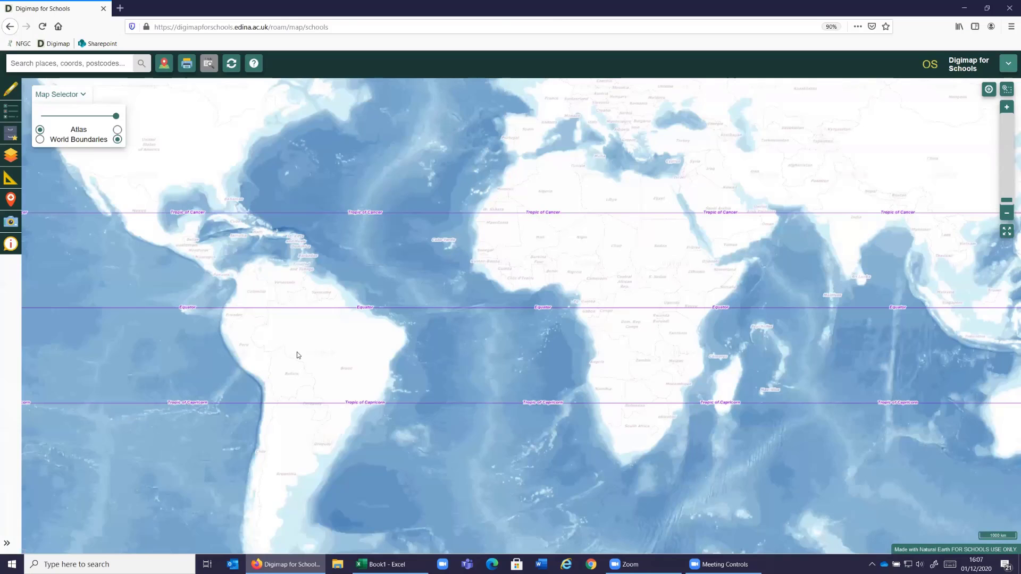
- Examine which countries and continents the Equator and the tropics cross on the World Boundaries map, from South America to Australia
{"action": "left_click_drag", "start_coordinate": [299, 354], "coordinate": [351, 384]}
{"action": "scroll", "coordinate": [299, 354], "scroll_direction": "up", "scroll_amount": 1}
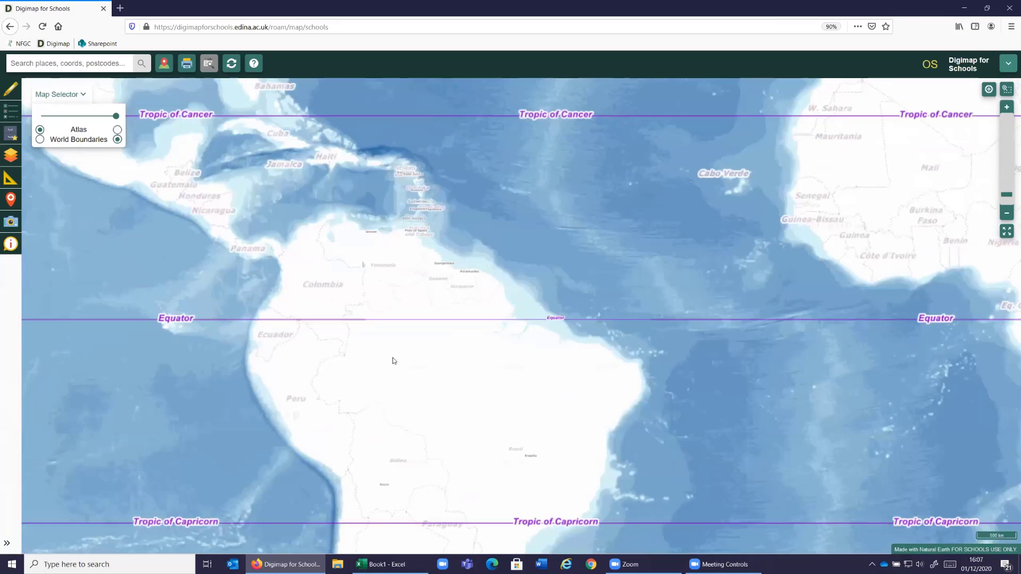
{"action": "left_click_drag", "start_coordinate": [319, 347], "coordinate": [271, 343]}
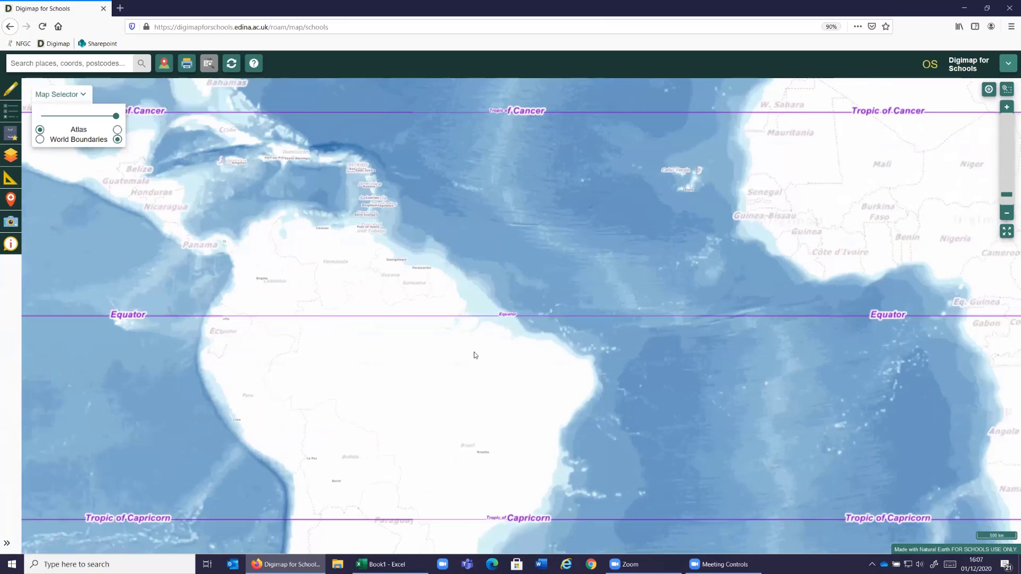
{"action": "left_click_drag", "start_coordinate": [474, 358], "coordinate": [379, 355]}
{"action": "left_click_drag", "start_coordinate": [626, 345], "coordinate": [365, 337]}
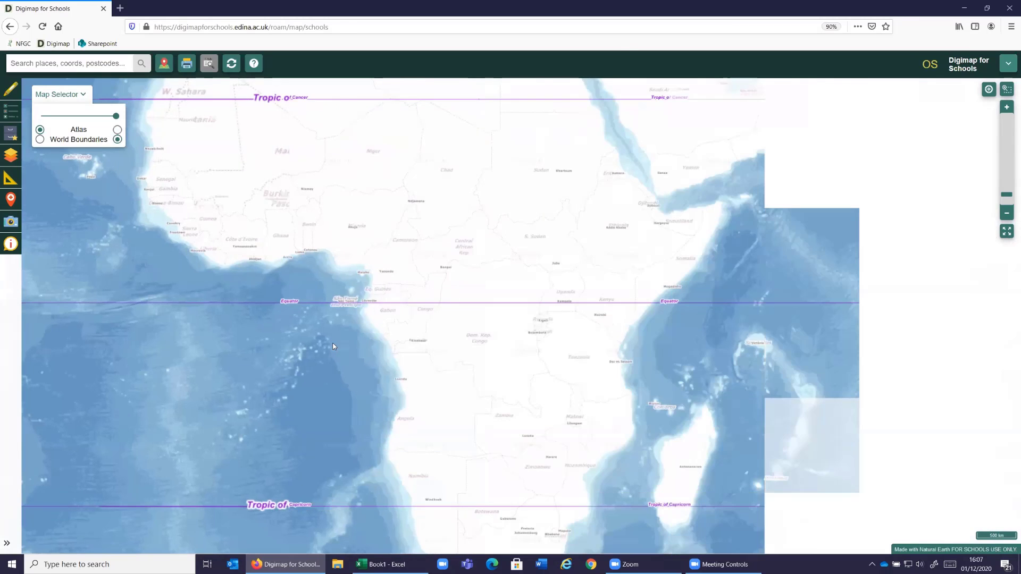
{"action": "left_click_drag", "start_coordinate": [952, 342], "coordinate": [695, 348]}
{"action": "left_click_drag", "start_coordinate": [864, 346], "coordinate": [487, 374]}
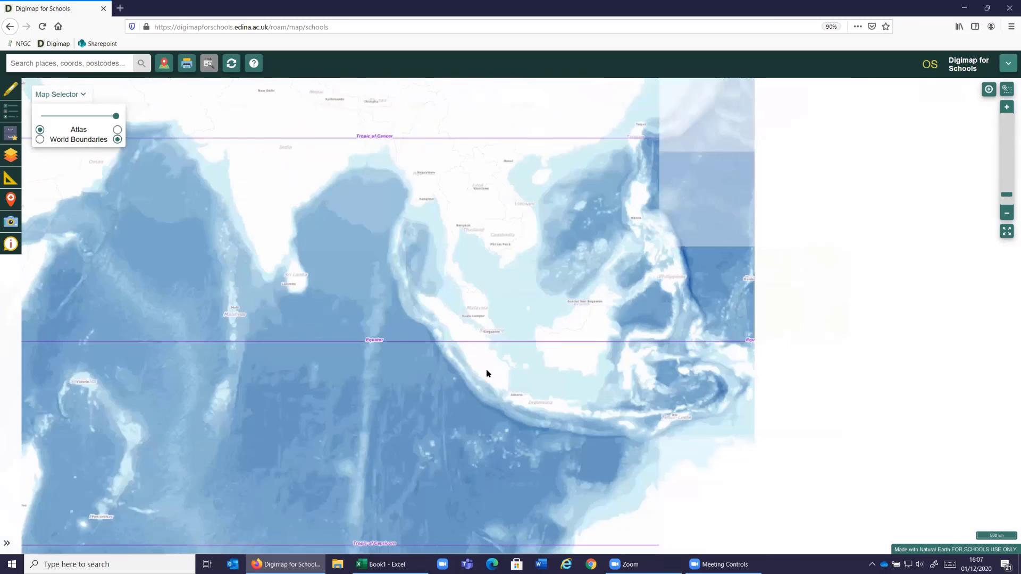
{"action": "left_click_drag", "start_coordinate": [914, 331], "coordinate": [727, 322]}
{"action": "left_click_drag", "start_coordinate": [458, 365], "coordinate": [824, 348]}
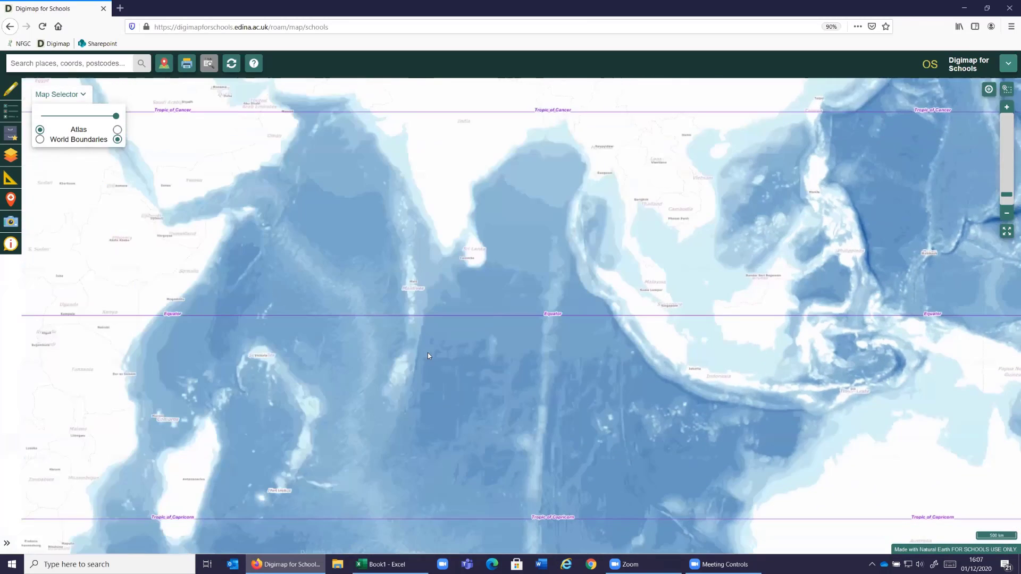
{"action": "left_click_drag", "start_coordinate": [428, 355], "coordinate": [544, 366]}
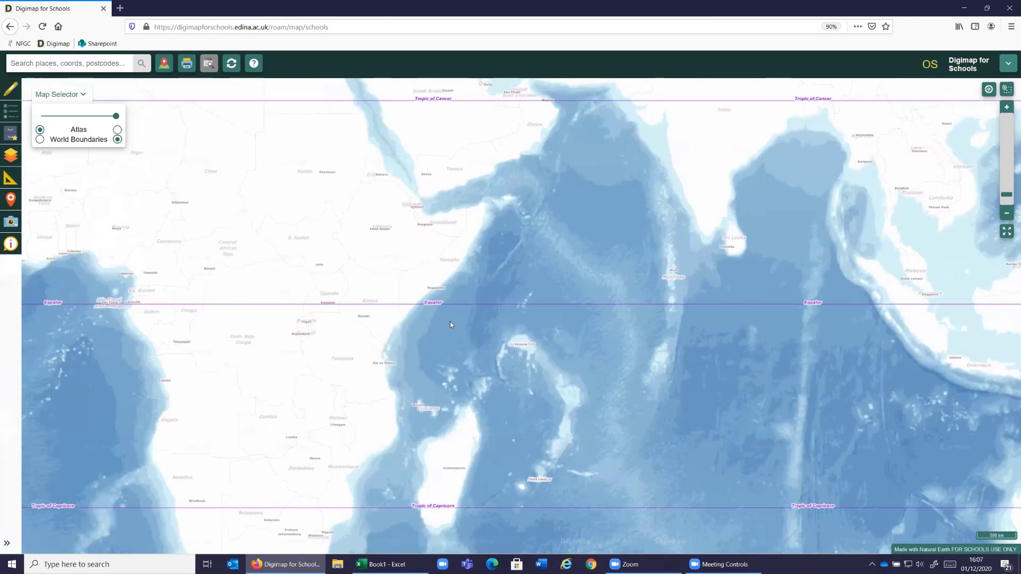
{"action": "scroll", "coordinate": [450, 324], "scroll_direction": "down", "scroll_amount": 1}
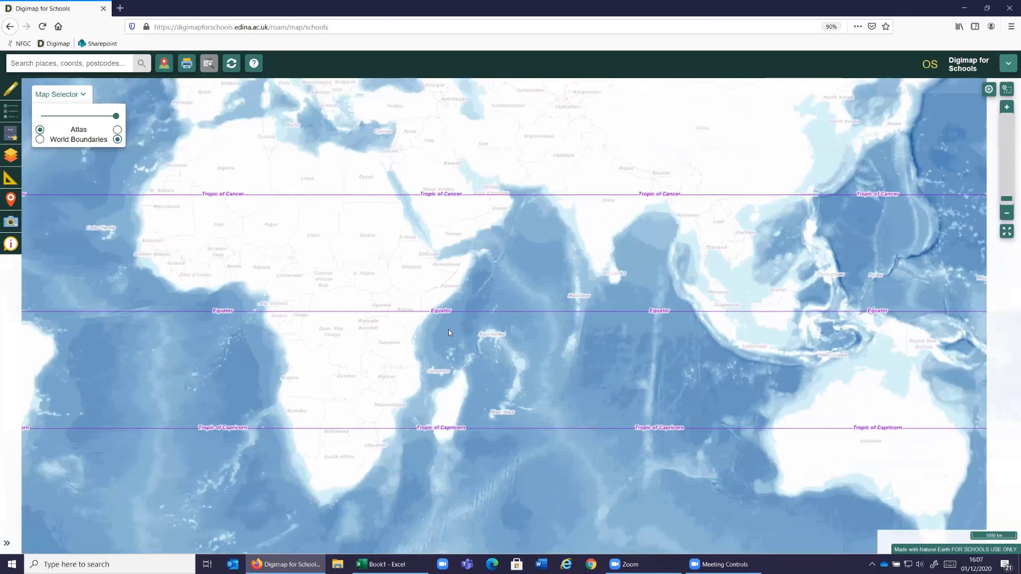
{"action": "scroll", "coordinate": [448, 329], "scroll_direction": "down", "scroll_amount": 1}
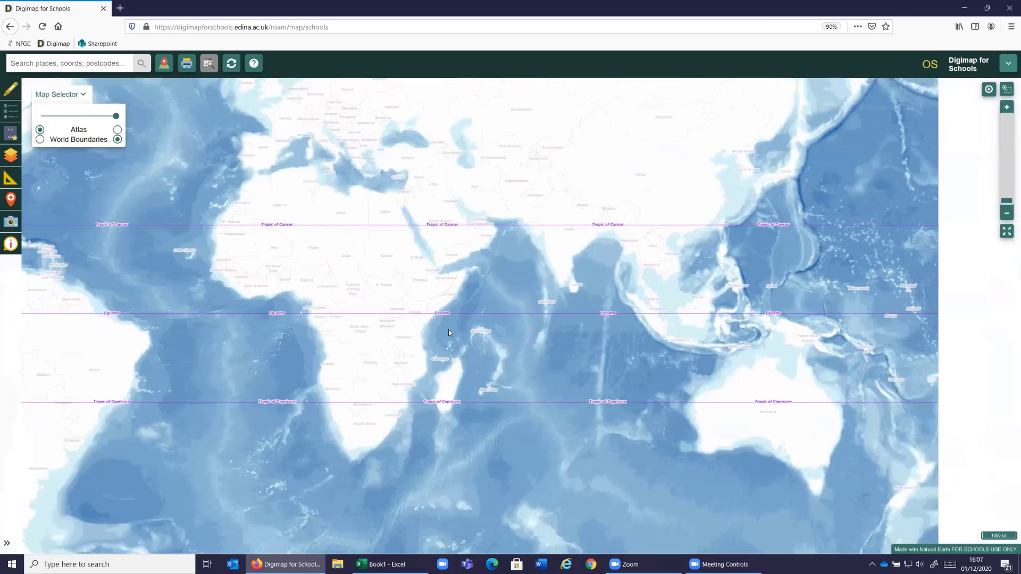
{"action": "left_click_drag", "start_coordinate": [501, 276], "coordinate": [520, 282]}
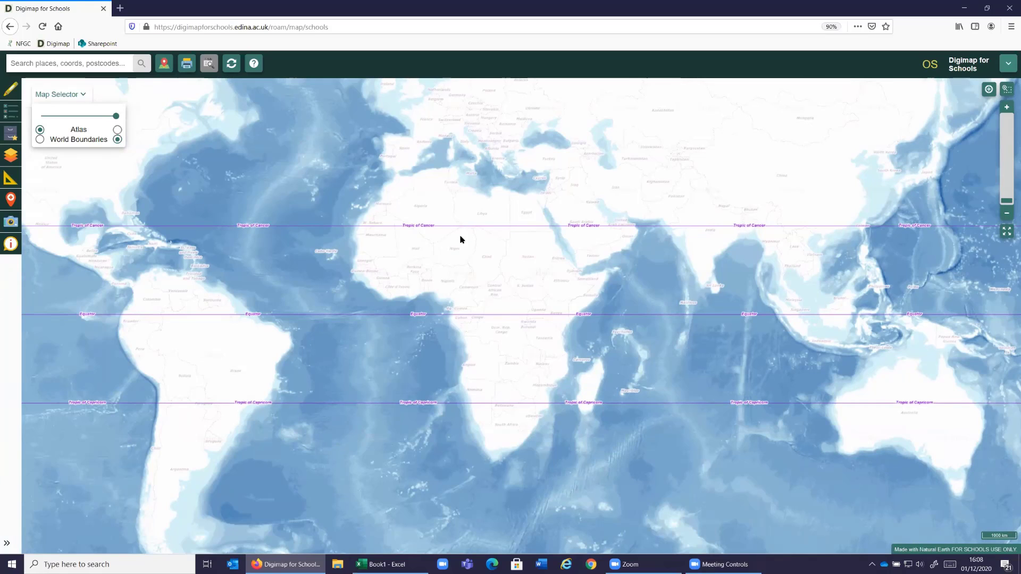
- Search for snowdon, go to the mountain, and bring its summit into close view on the Ordnance Survey map
{"action": "left_click", "coordinate": [72, 64]}
{"action": "type", "text": "snowdon"}
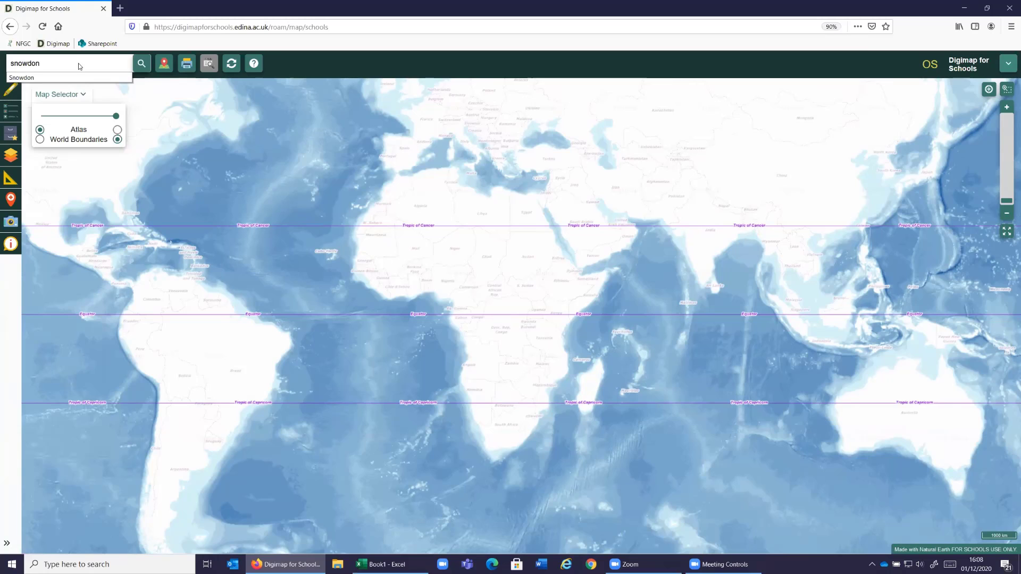
{"action": "key", "text": "Return"}
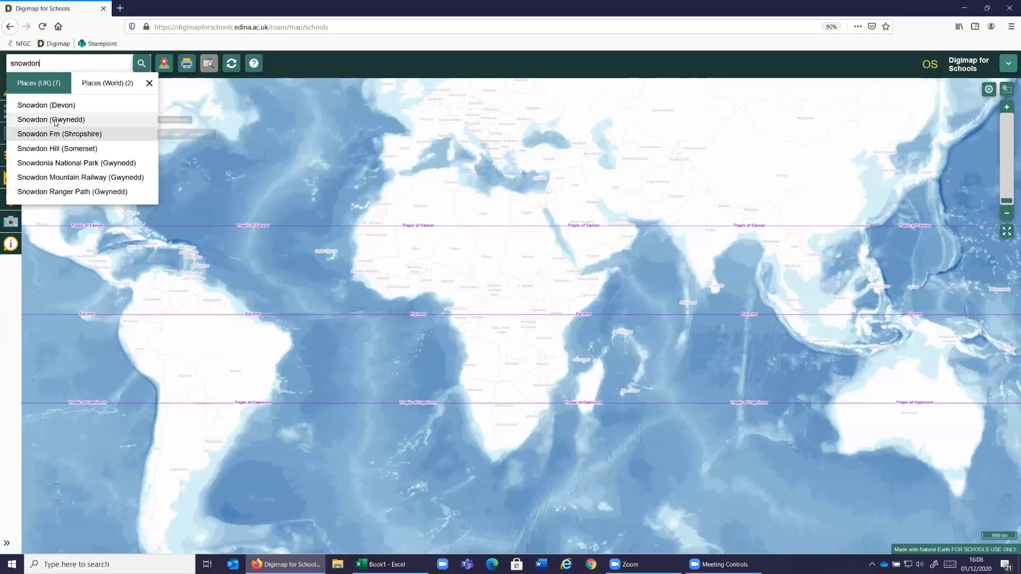
{"action": "left_click", "coordinate": [55, 122]}
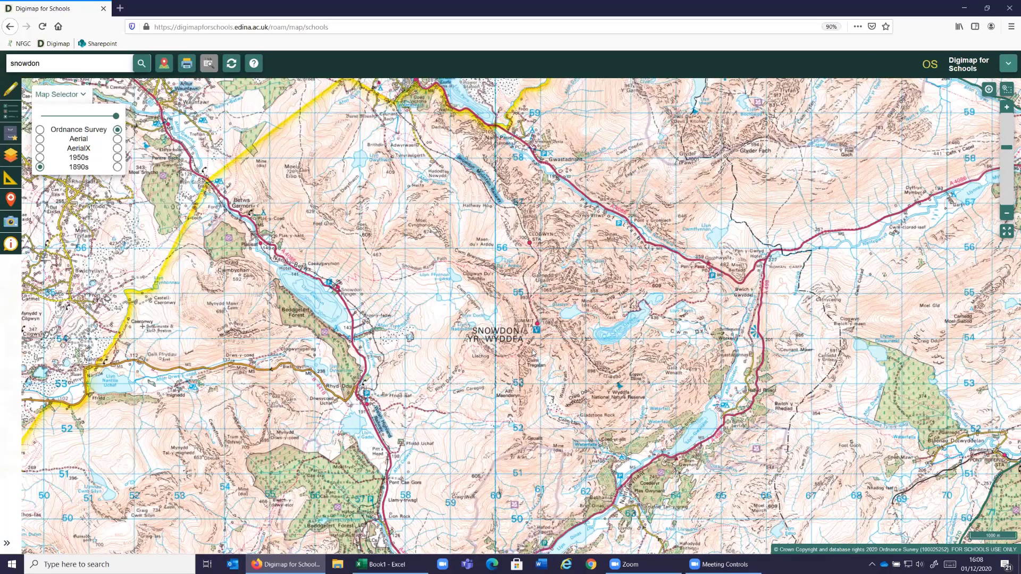
{"action": "scroll", "coordinate": [532, 351], "scroll_direction": "up", "scroll_amount": 1}
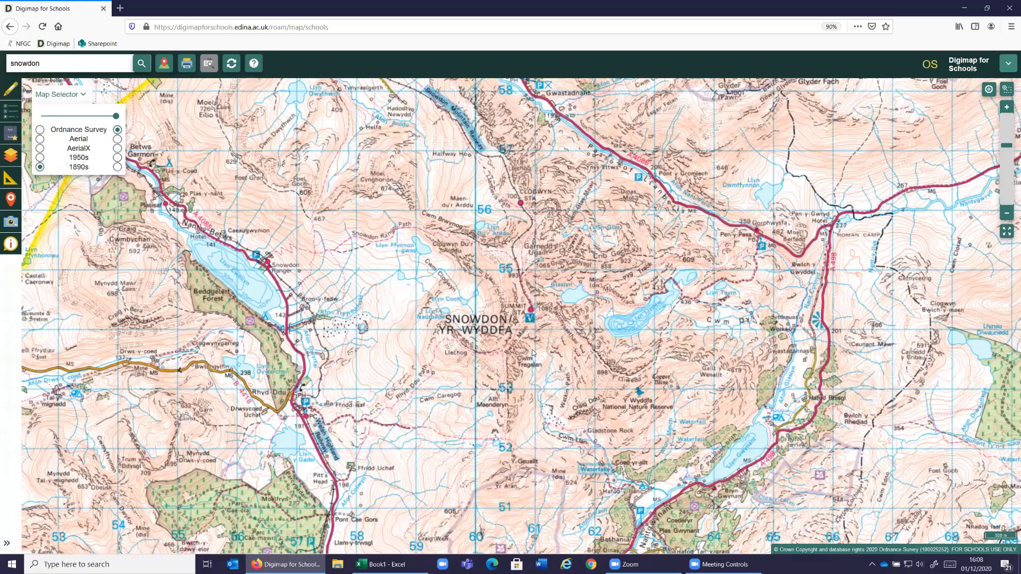
{"action": "scroll", "coordinate": [532, 352], "scroll_direction": "up", "scroll_amount": 1}
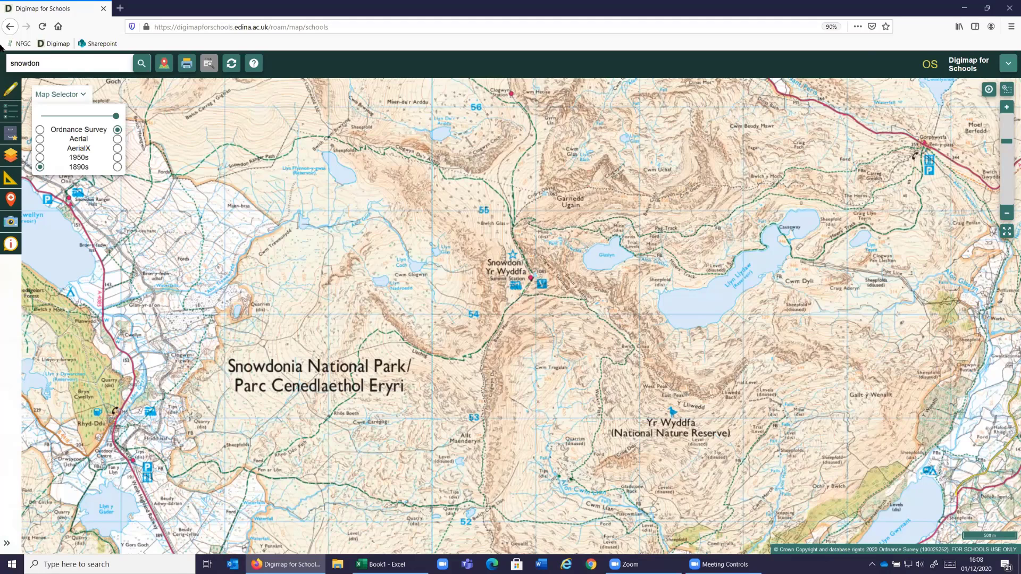
- Open the map key and read through the Tourism and leisure symbols, closing that category at the end
{"action": "left_click", "coordinate": [10, 113]}
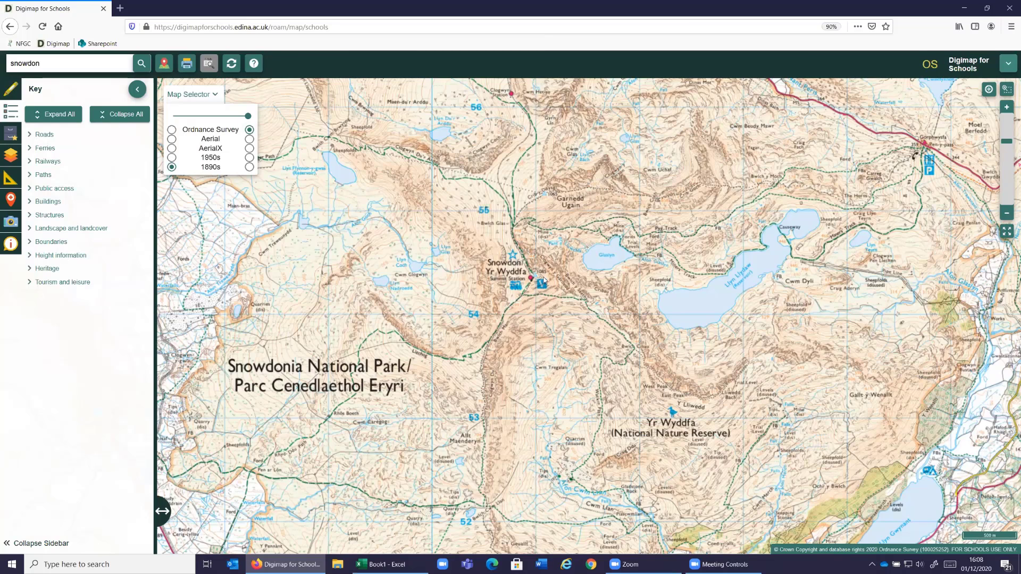
{"action": "left_click", "coordinate": [32, 286]}
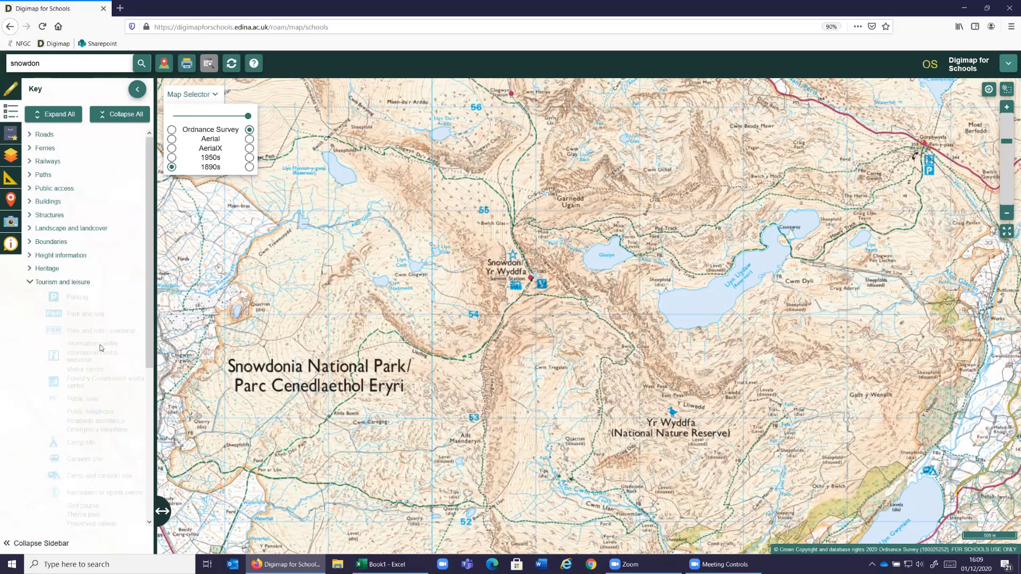
{"action": "scroll", "coordinate": [101, 348], "scroll_direction": "down", "scroll_amount": 2}
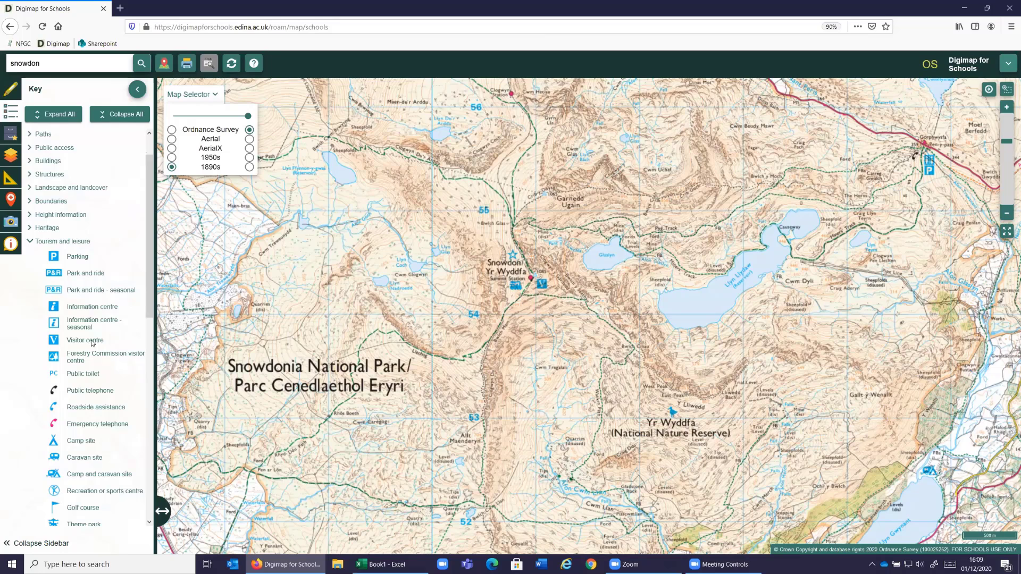
{"action": "scroll", "coordinate": [97, 417], "scroll_direction": "down", "scroll_amount": 3}
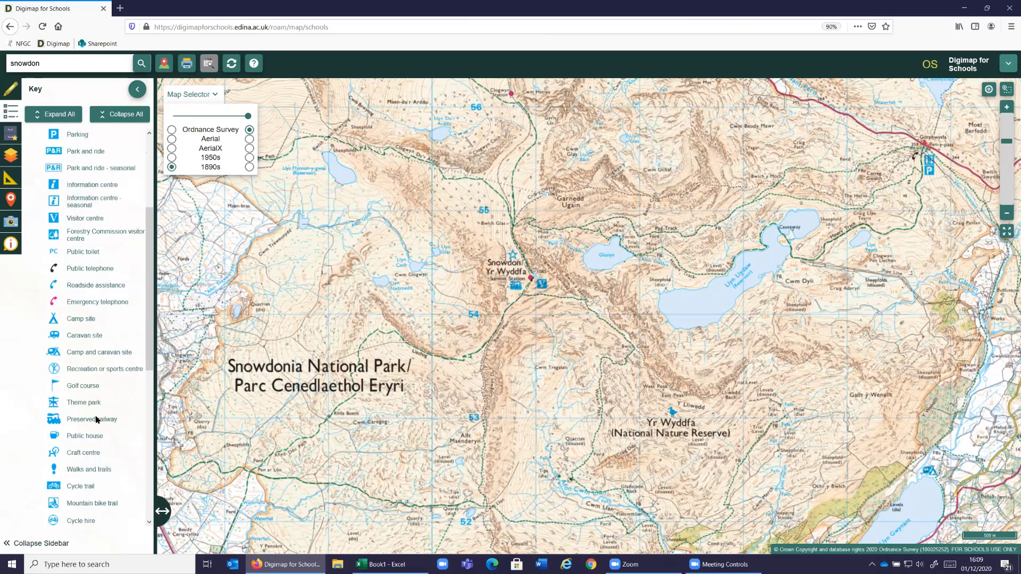
{"action": "scroll", "coordinate": [98, 425], "scroll_direction": "down", "scroll_amount": 1}
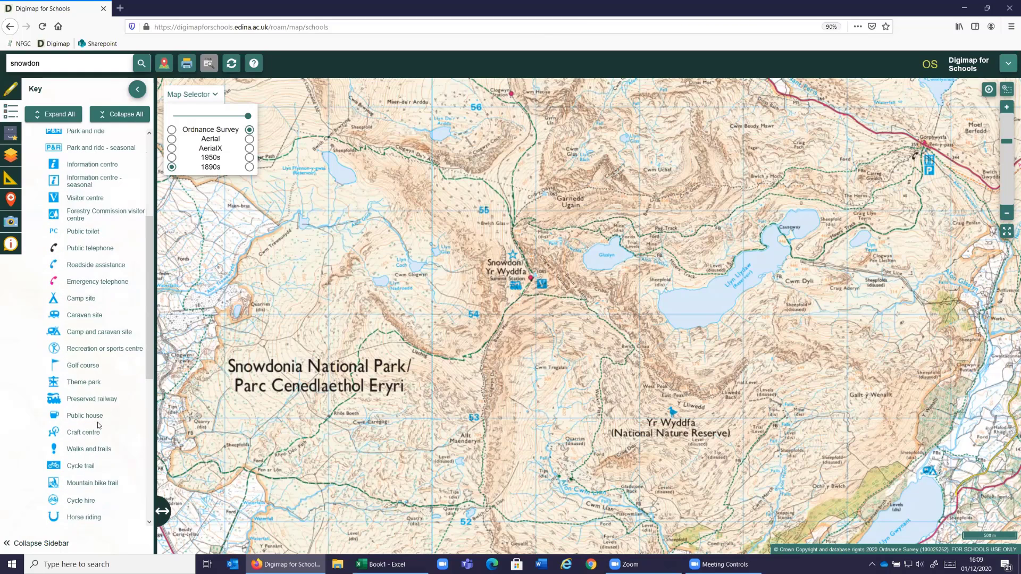
{"action": "scroll", "coordinate": [97, 423], "scroll_direction": "down", "scroll_amount": 5}
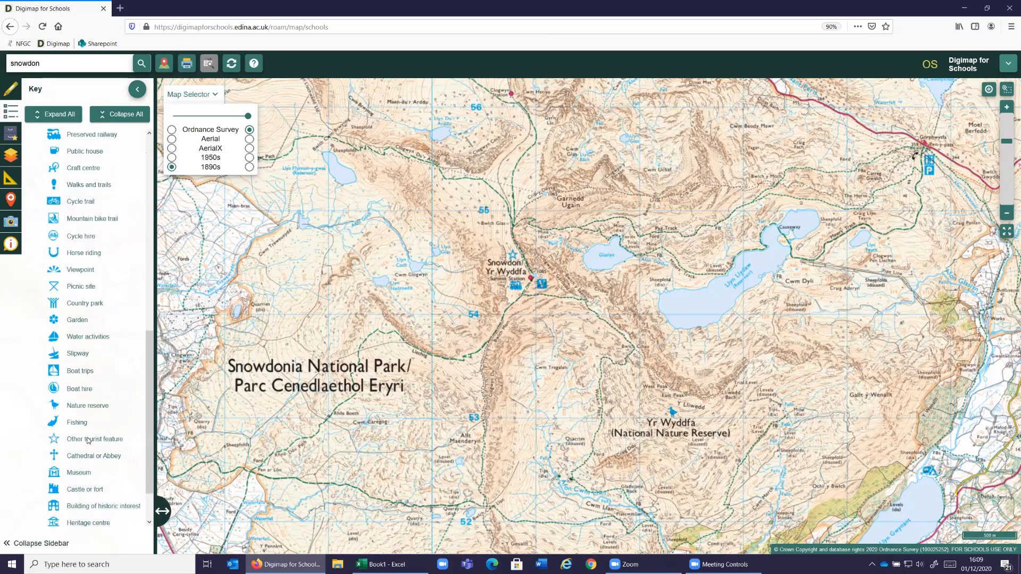
{"action": "scroll", "coordinate": [88, 439], "scroll_direction": "down", "scroll_amount": 1}
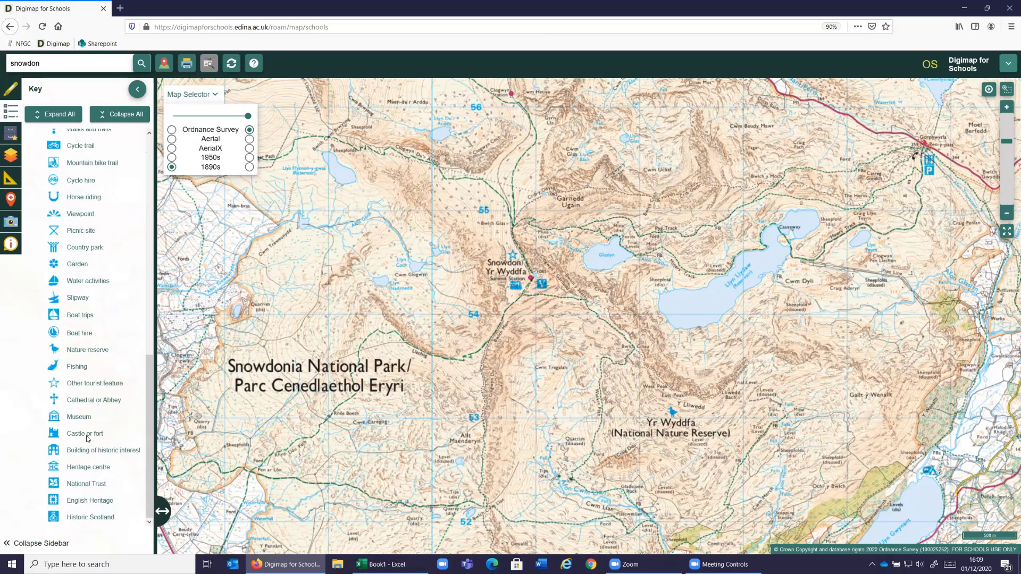
{"action": "scroll", "coordinate": [85, 420], "scroll_direction": "up", "scroll_amount": 10}
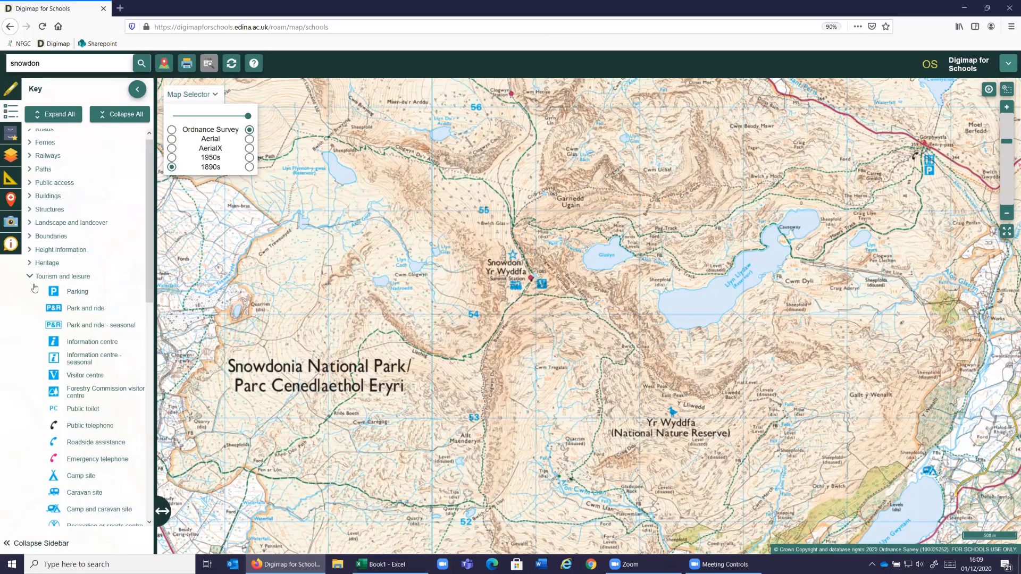
{"action": "left_click", "coordinate": [62, 282]}
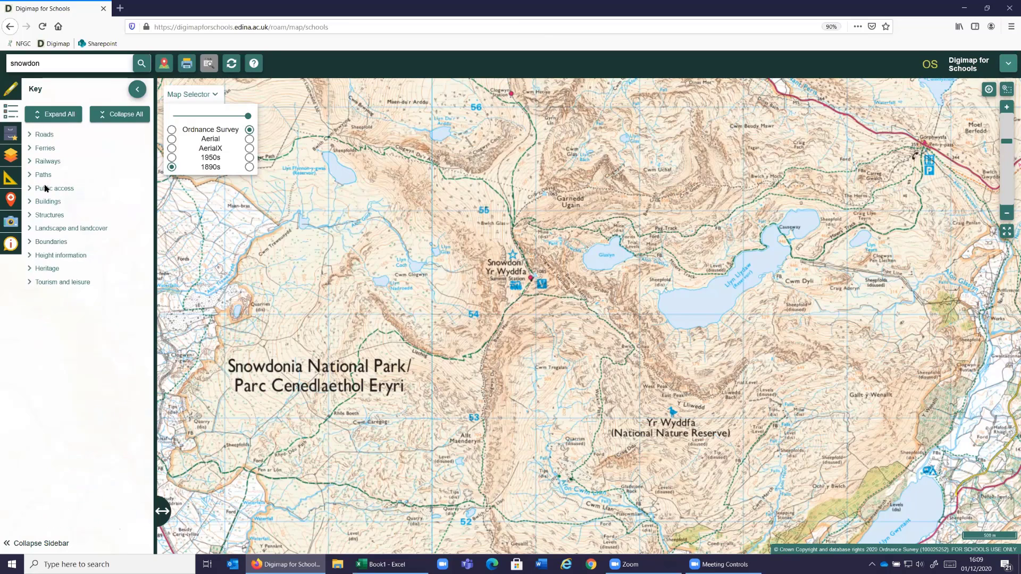
- Expand the key categories from Tourism and leisure up through Heritage, Height information, Boundaries, Landscape and landcover, Structures, Buildings and Public access to view their symbols
{"action": "left_click", "coordinate": [29, 280]}
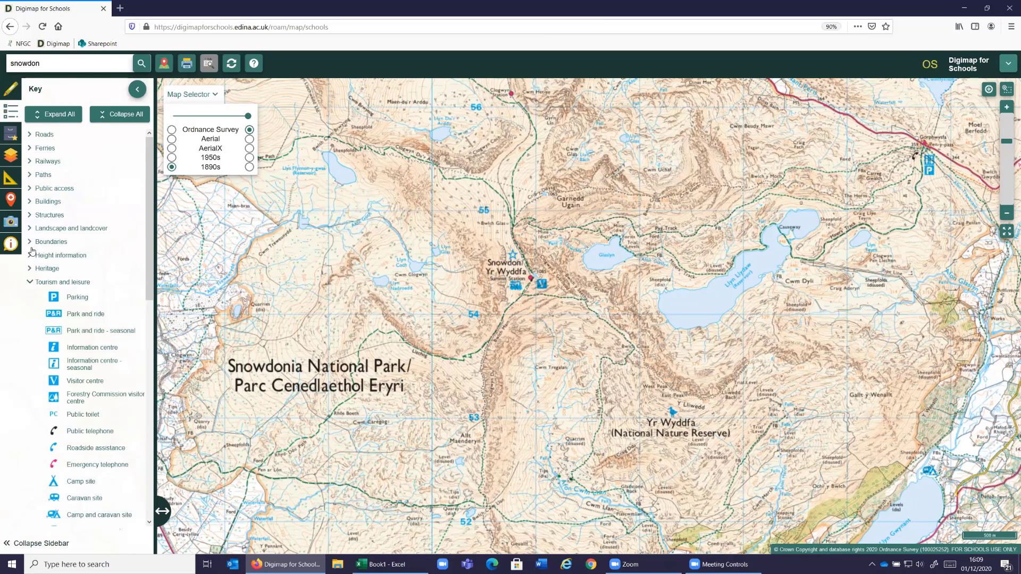
{"action": "left_click", "coordinate": [30, 268]}
{"action": "left_click", "coordinate": [30, 254]}
{"action": "left_click", "coordinate": [29, 242]}
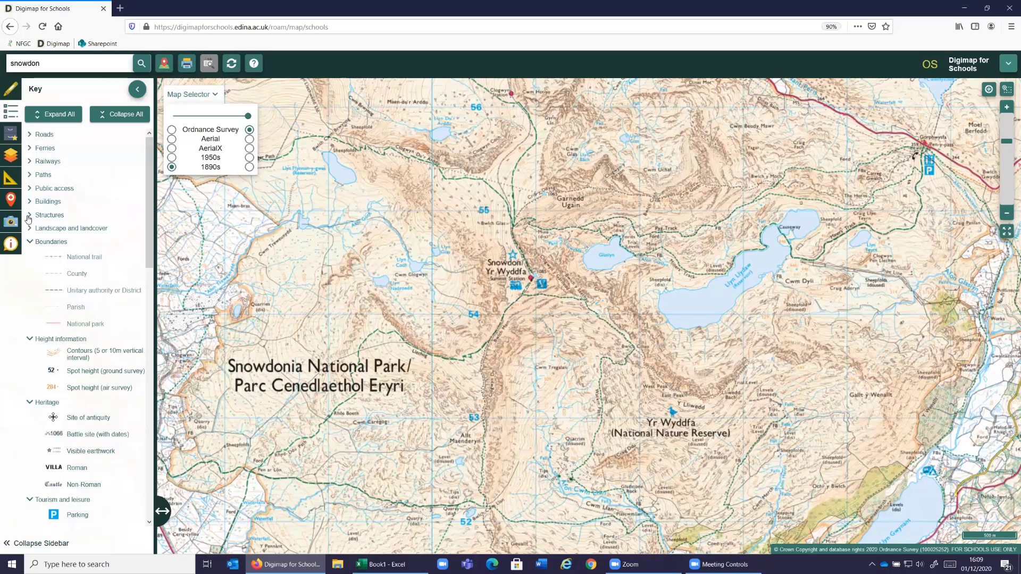
{"action": "left_click", "coordinate": [29, 228]}
{"action": "left_click", "coordinate": [30, 216]}
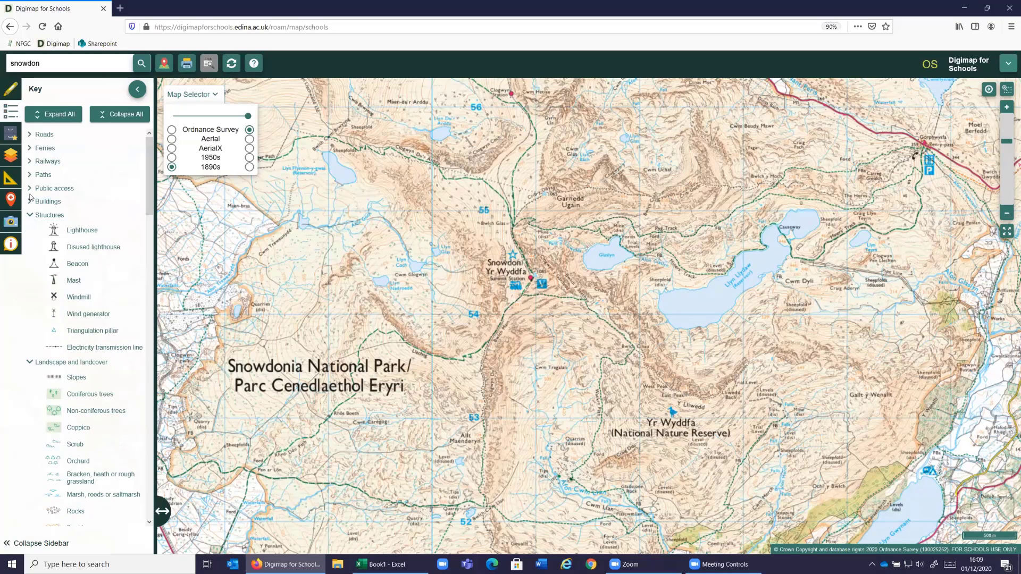
{"action": "left_click", "coordinate": [30, 202]}
{"action": "left_click", "coordinate": [29, 188]}
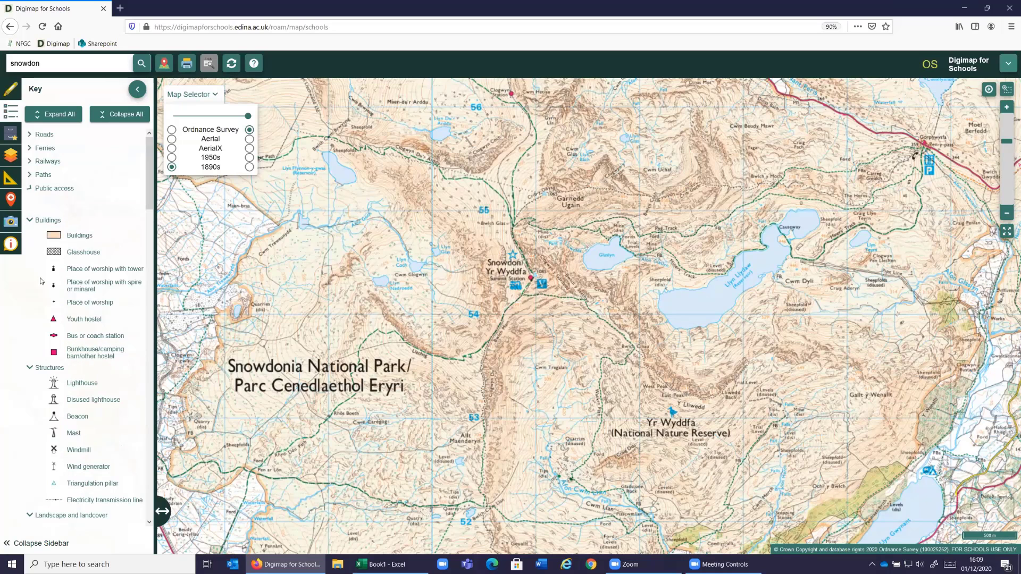
- Collapse the Structures, Public access, Buildings, Landscape and landcover, Height information and Boundaries categories in the key while looking over their symbols
{"action": "left_click", "coordinate": [29, 516]}
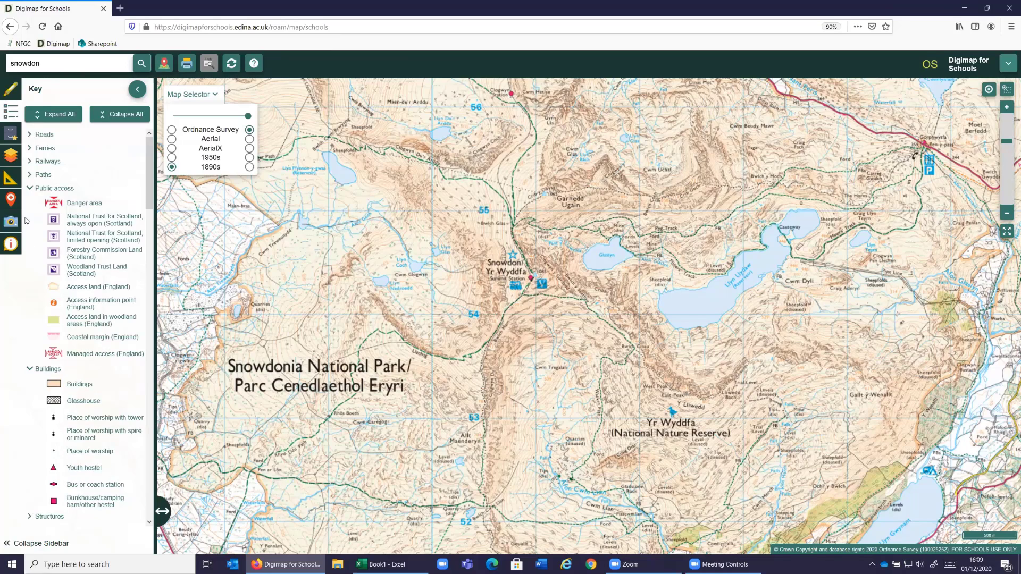
{"action": "left_click", "coordinate": [29, 190]}
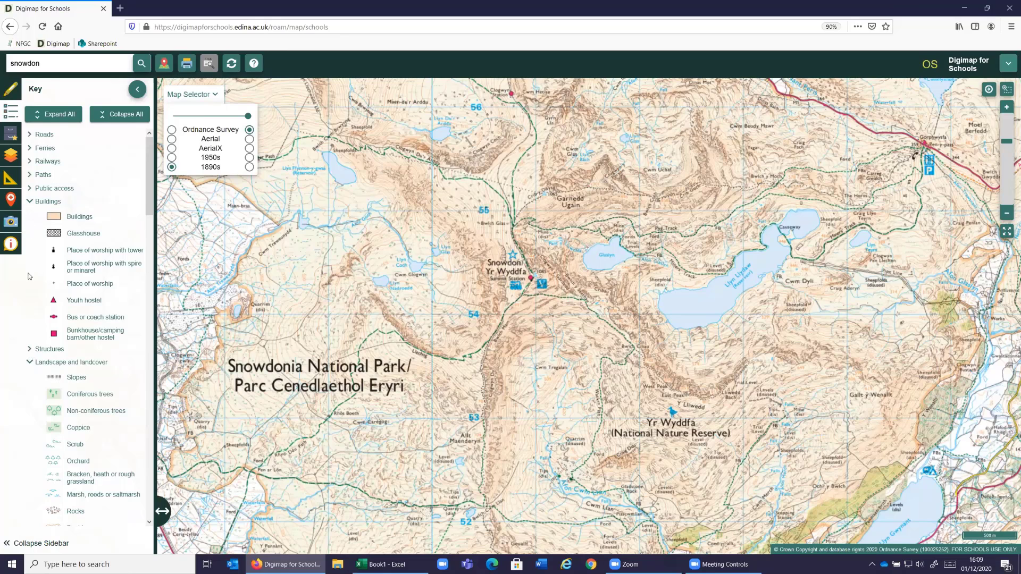
{"action": "left_click", "coordinate": [29, 349]}
{"action": "left_click", "coordinate": [30, 201]}
{"action": "left_click", "coordinate": [30, 215]}
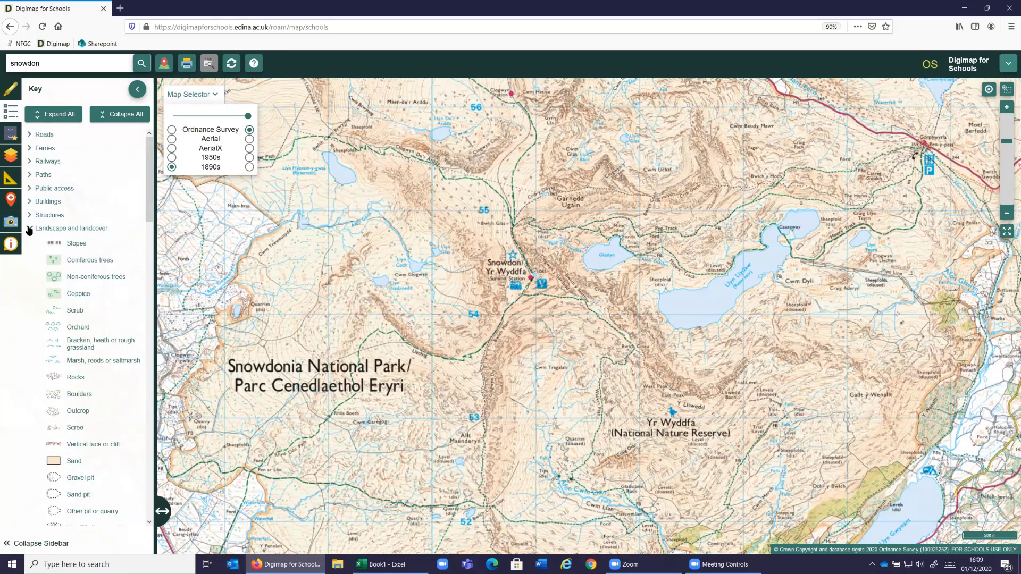
{"action": "left_click", "coordinate": [32, 344]}
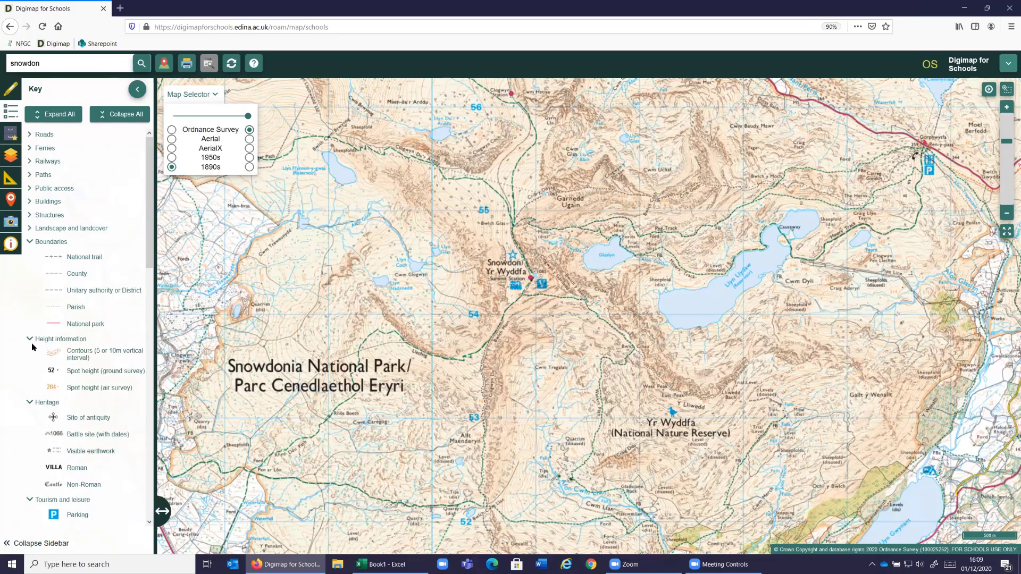
{"action": "left_click", "coordinate": [30, 339]}
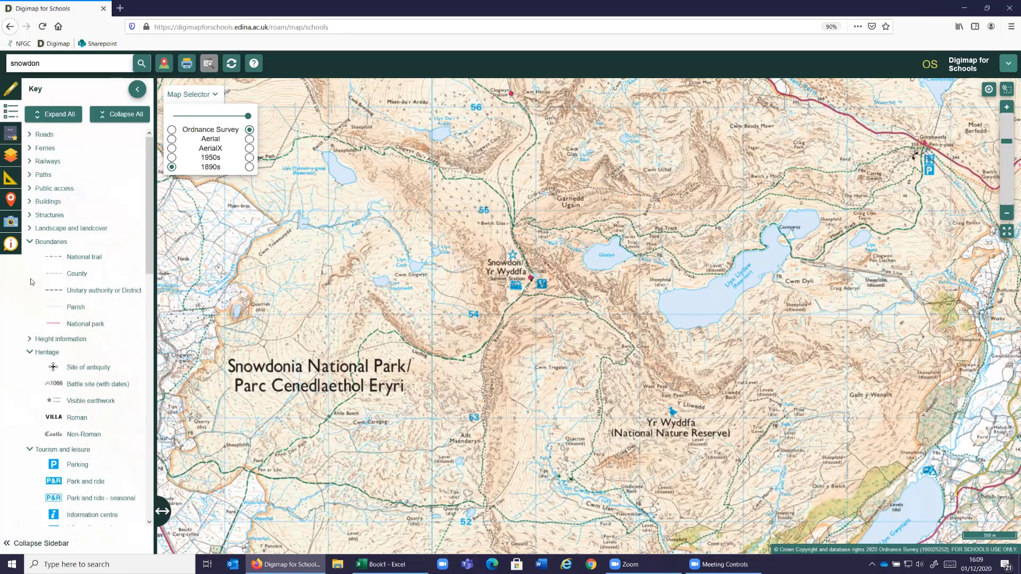
{"action": "left_click", "coordinate": [29, 242]}
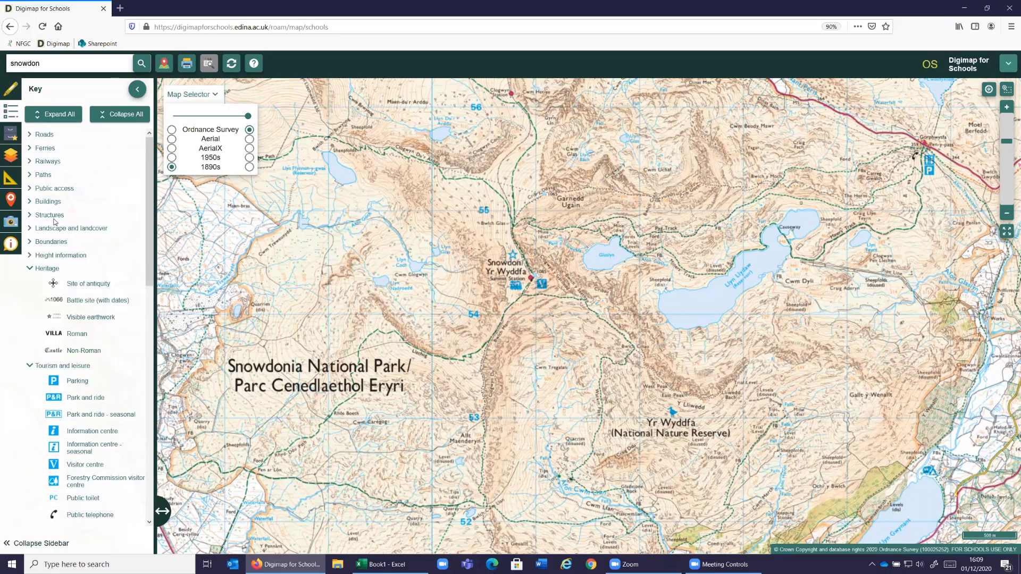
- Turn on the British National Grid overlay and bring Snowdon's summit close enough to show the three-figure grid numbers
{"action": "left_click", "coordinate": [19, 158]}
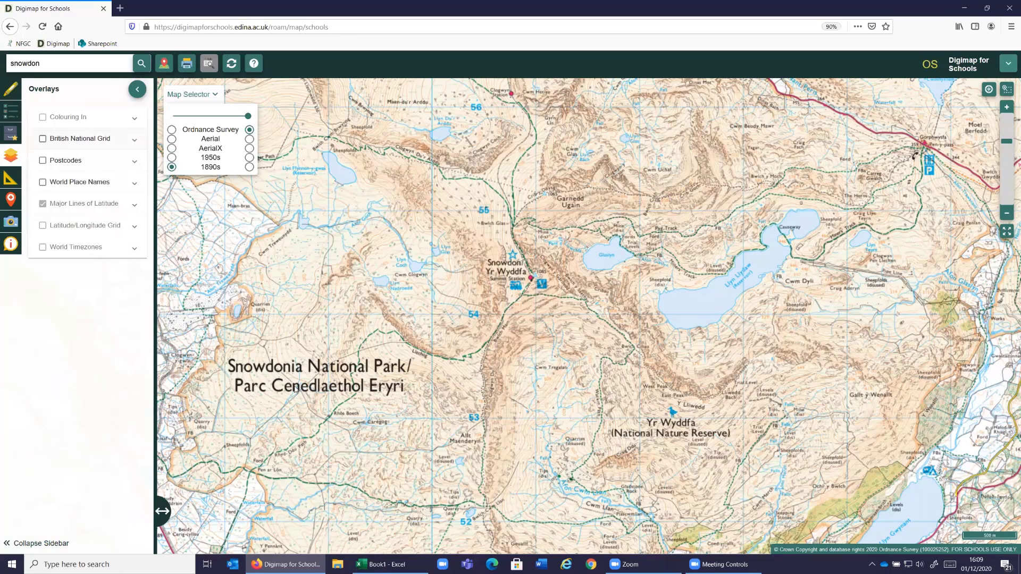
{"action": "left_click", "coordinate": [43, 138]}
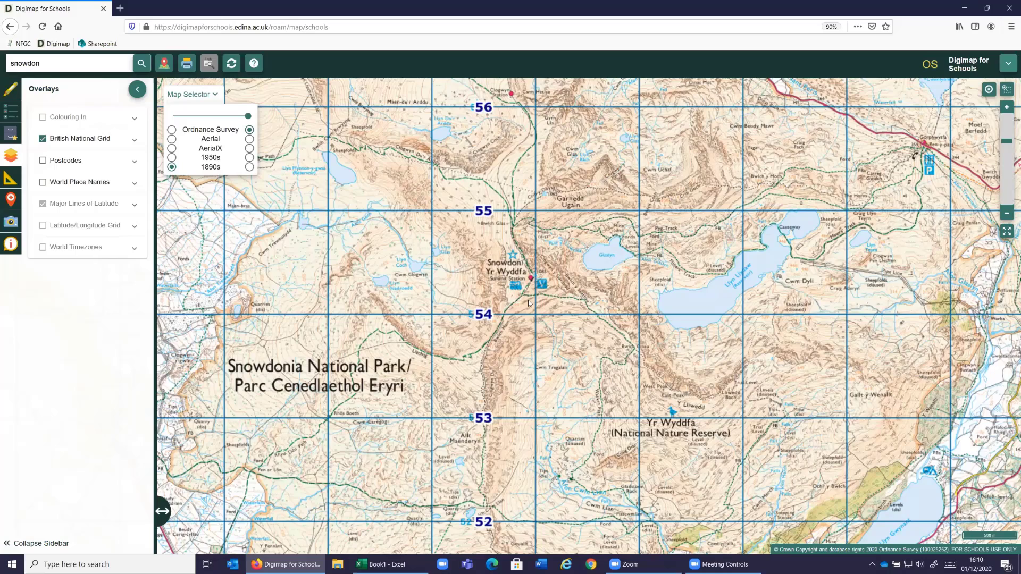
{"action": "scroll", "coordinate": [528, 300], "scroll_direction": "up", "scroll_amount": 1}
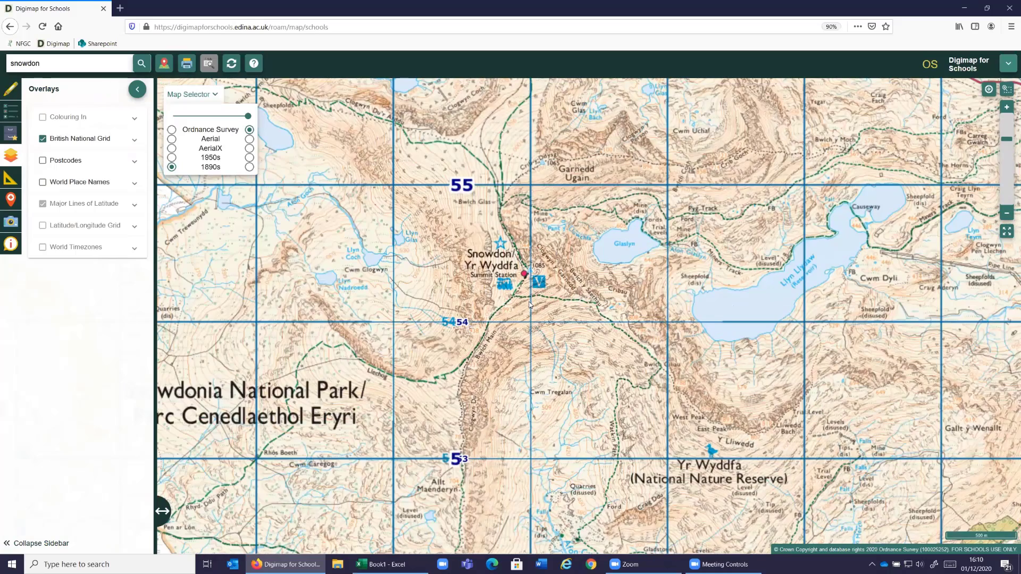
{"action": "left_click", "coordinate": [1005, 108]}
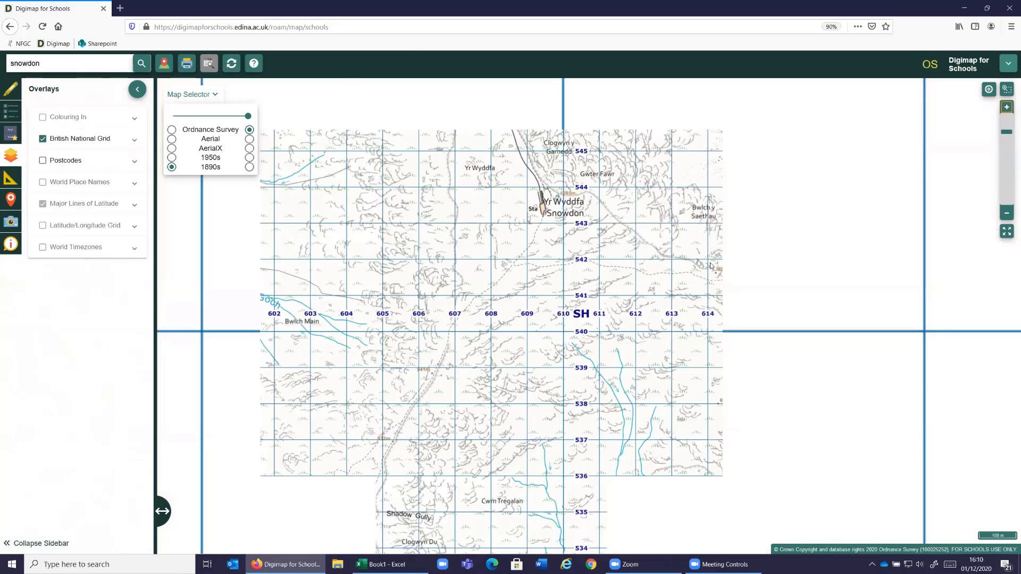
{"action": "left_click", "coordinate": [1005, 111]}
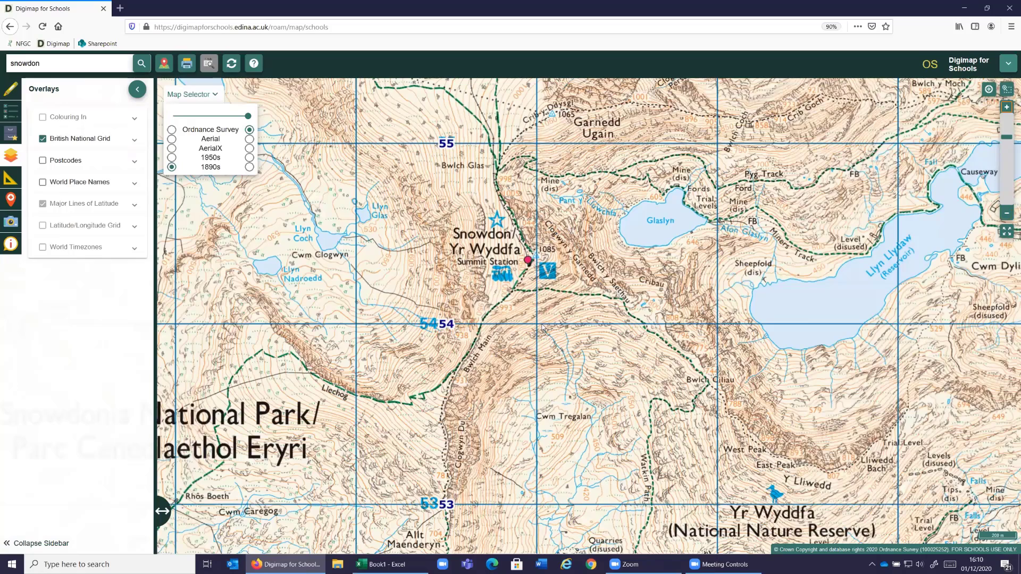
{"action": "scroll", "coordinate": [520, 315], "scroll_direction": "up", "scroll_amount": 1}
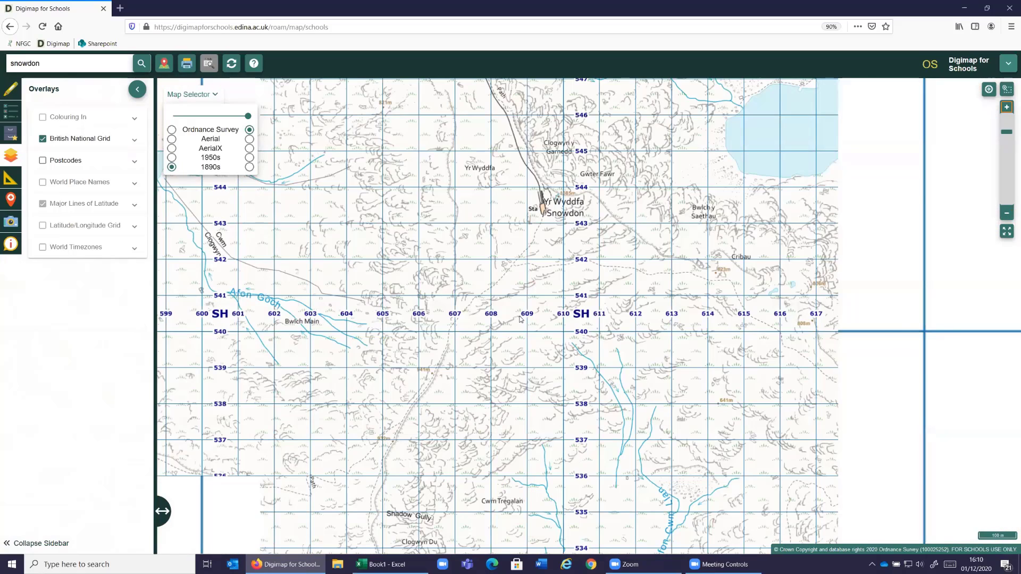
{"action": "left_click_drag", "start_coordinate": [537, 337], "coordinate": [539, 366]}
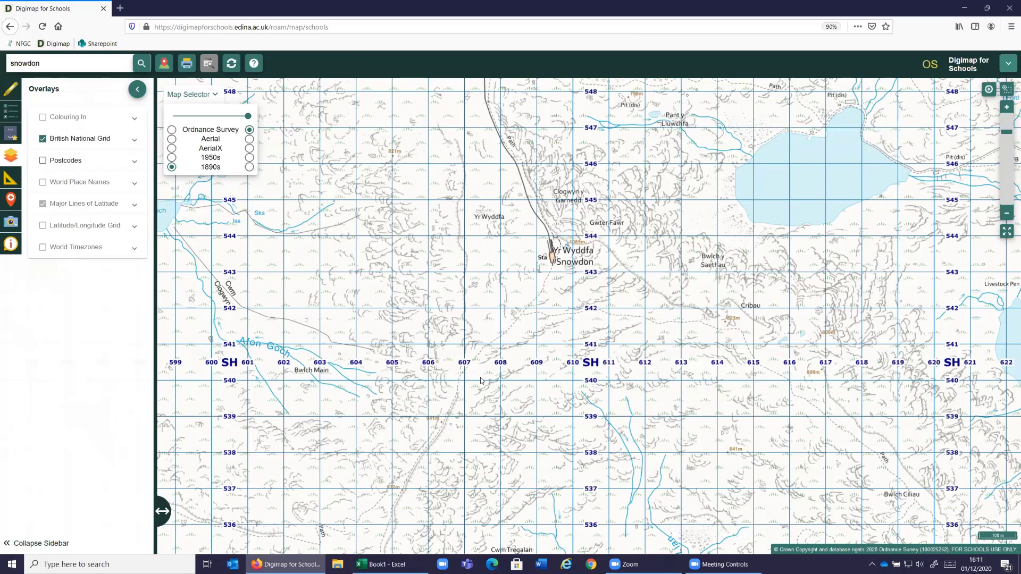
- Place a grid reference marker on the summit of Snowdon beside the station
{"action": "left_click", "coordinate": [6, 89]}
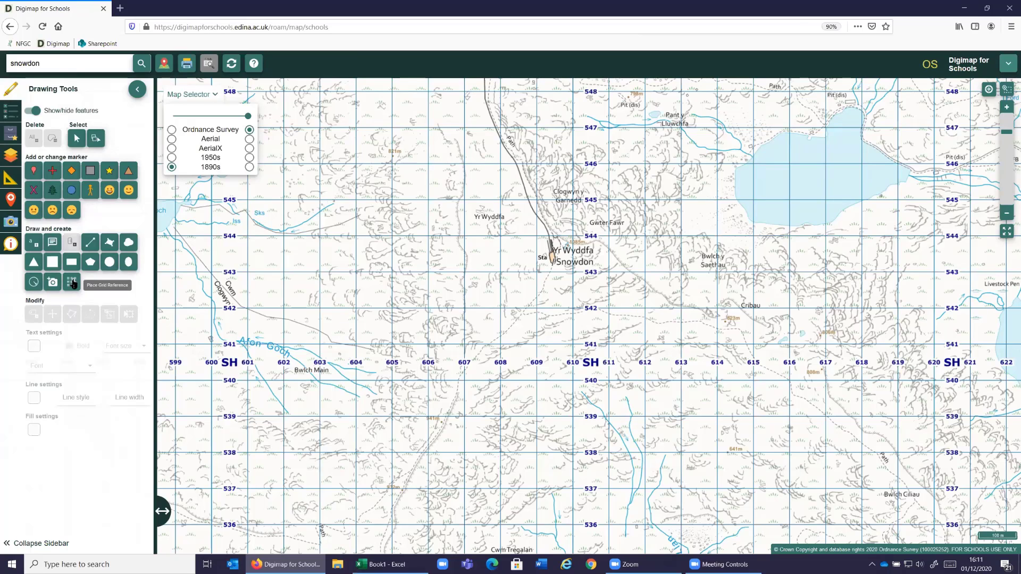
{"action": "left_click", "coordinate": [73, 284]}
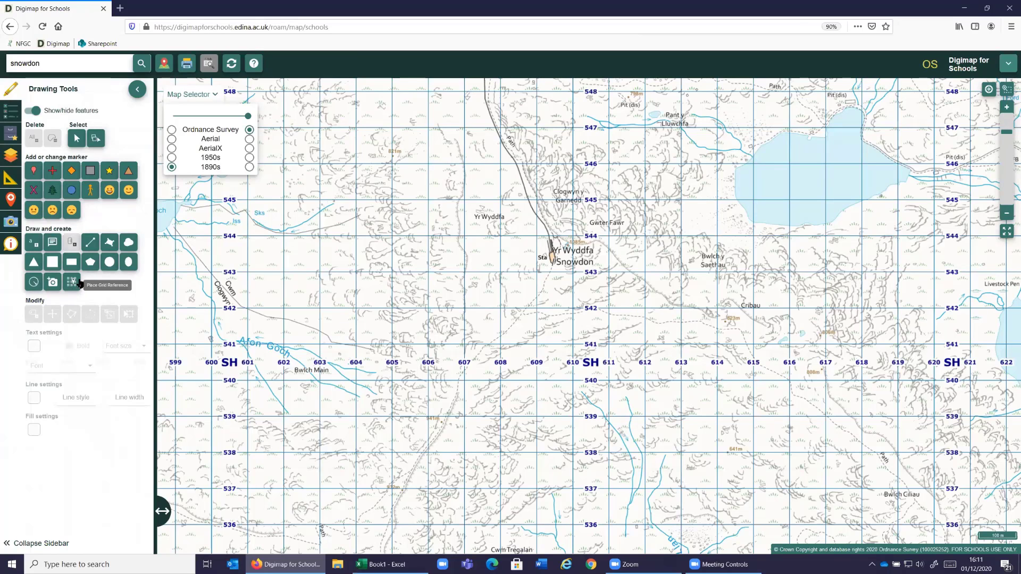
{"action": "left_click", "coordinate": [553, 260]}
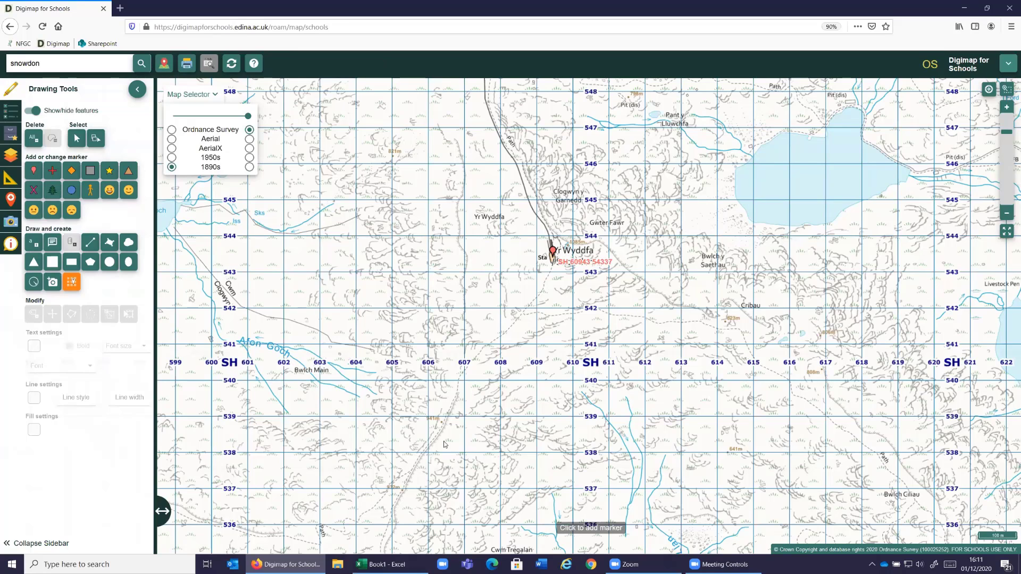
- Reload the page, bring the whole world into view and switch the displayed map from Atlas to World Boundaries
{"action": "key", "text": "F5"}
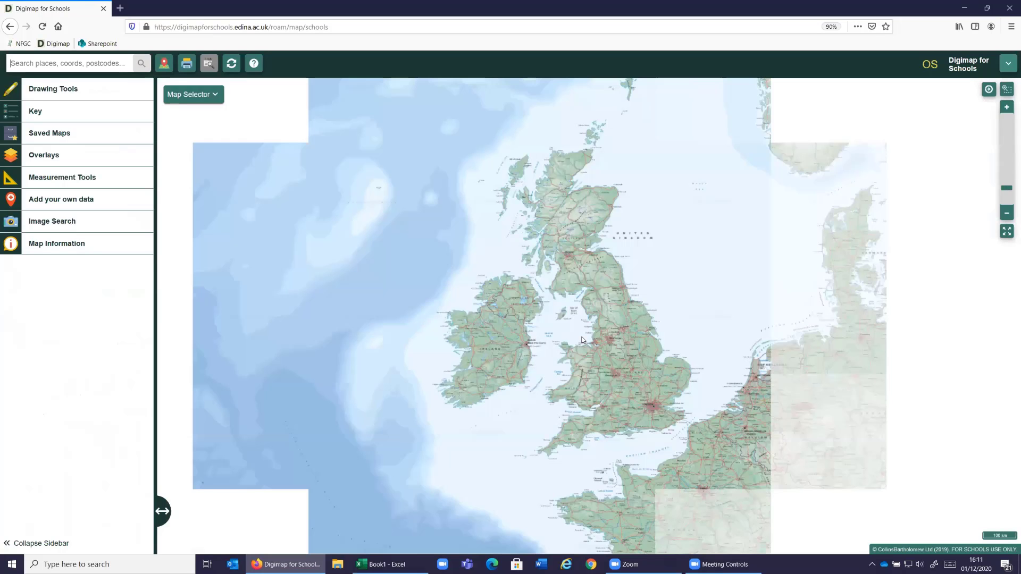
{"action": "scroll", "coordinate": [582, 340], "scroll_direction": "down", "scroll_amount": 1}
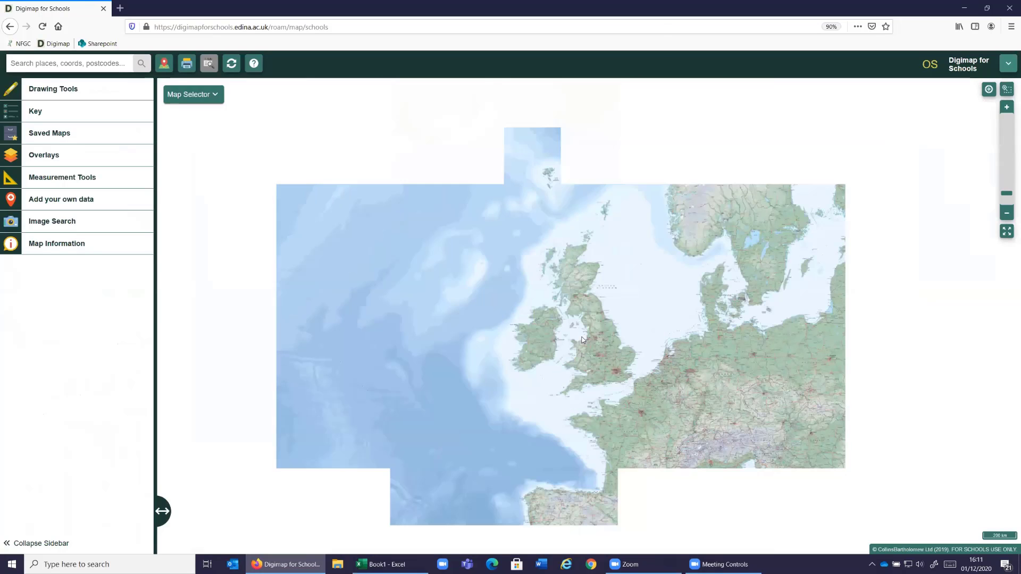
{"action": "scroll", "coordinate": [582, 340], "scroll_direction": "down", "scroll_amount": 1}
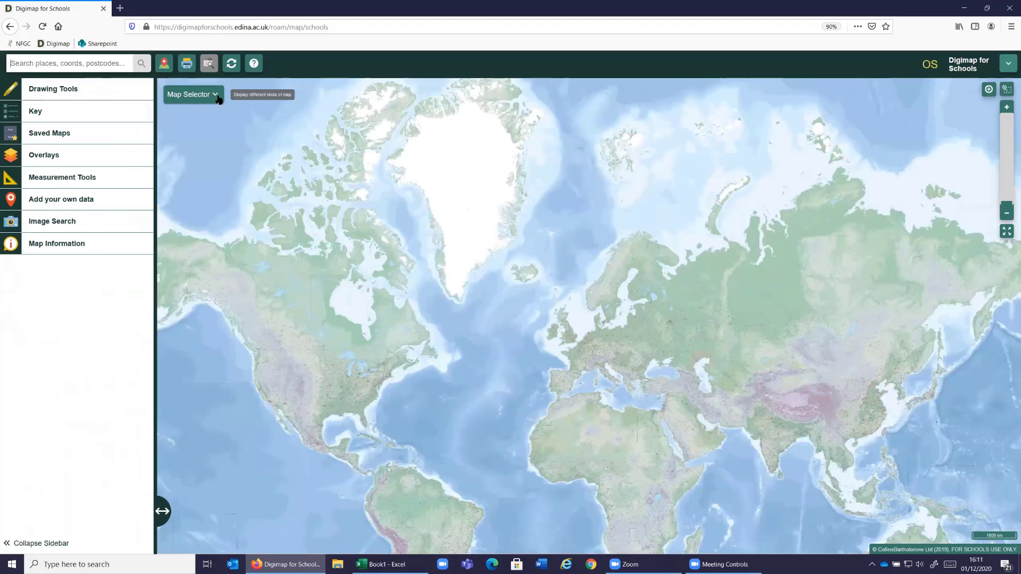
{"action": "left_click", "coordinate": [215, 96]}
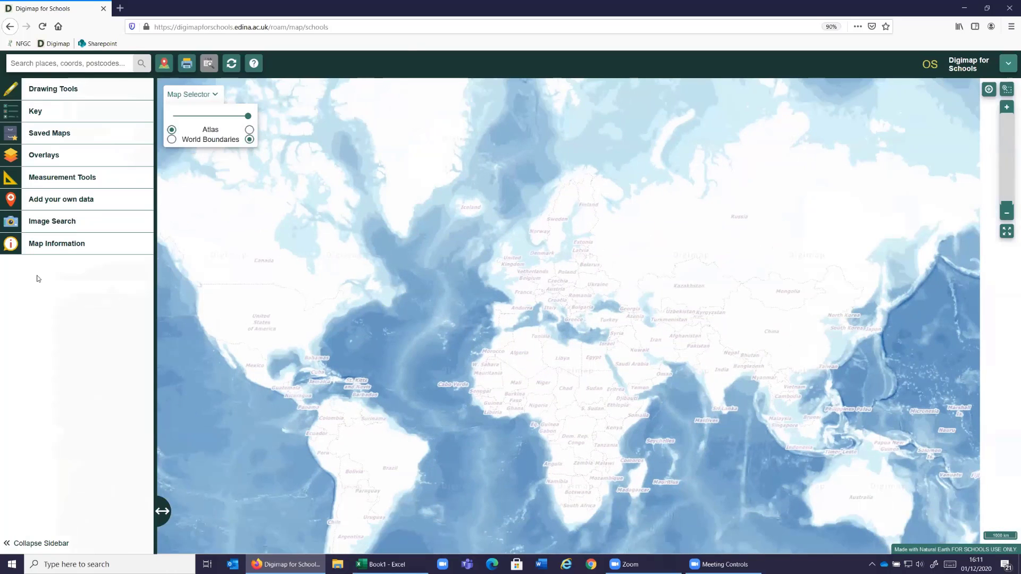
- Turn on the World Timezones overlay and make it more transparent so the map beneath shows through
{"action": "left_click", "coordinate": [11, 156]}
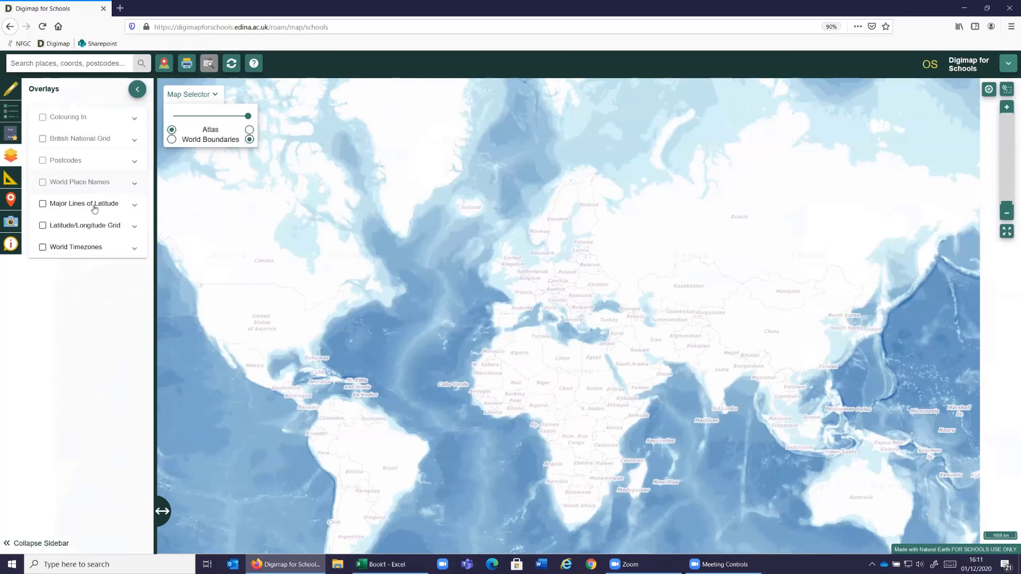
{"action": "left_click", "coordinate": [72, 251]}
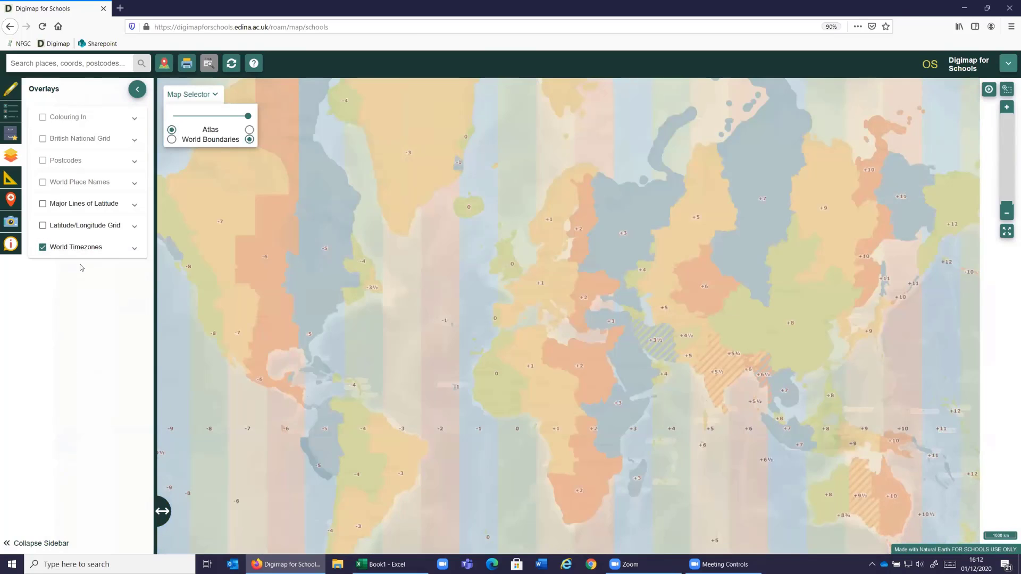
{"action": "left_click", "coordinate": [135, 249]}
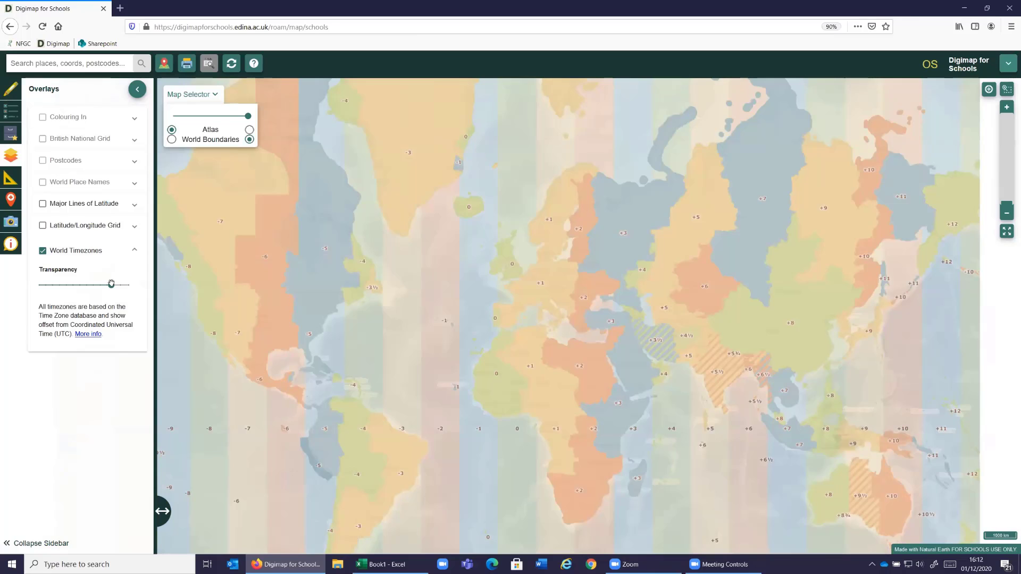
{"action": "left_click_drag", "start_coordinate": [110, 285], "coordinate": [92, 286]}
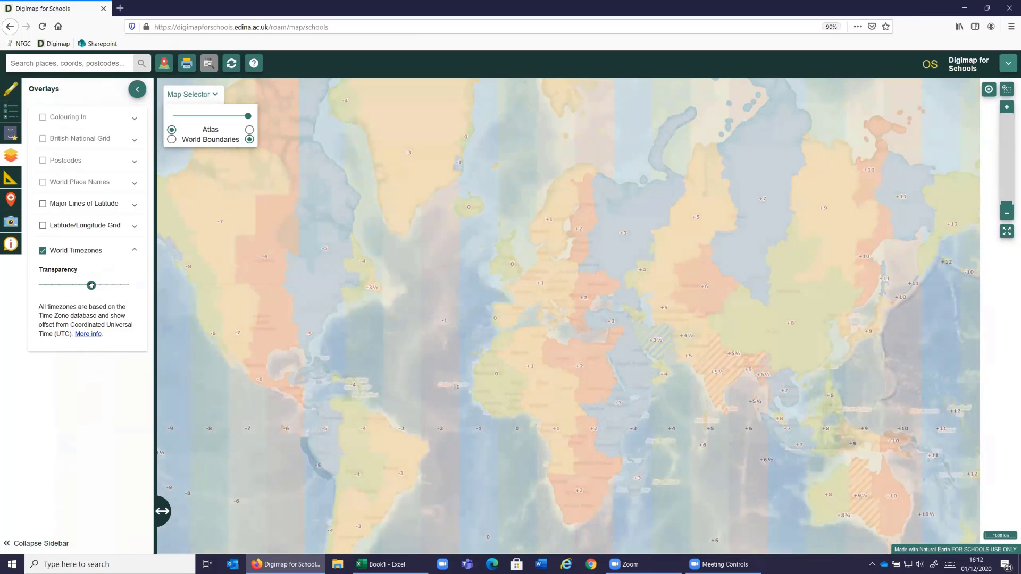
- Collapse the sidebar and look over the time zone bands across the world map
{"action": "left_click", "coordinate": [74, 546]}
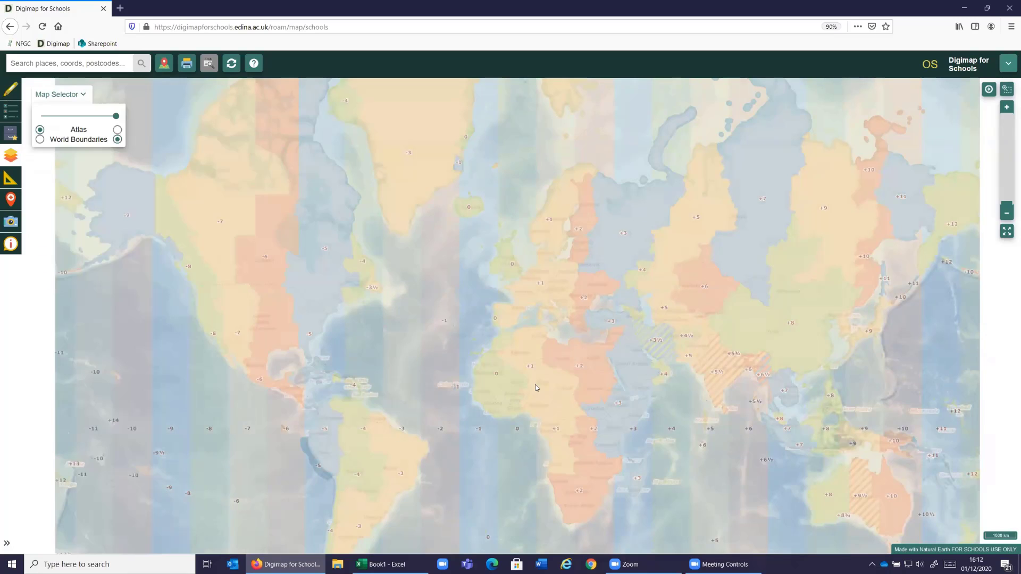
{"action": "left_click_drag", "start_coordinate": [540, 378], "coordinate": [494, 367]}
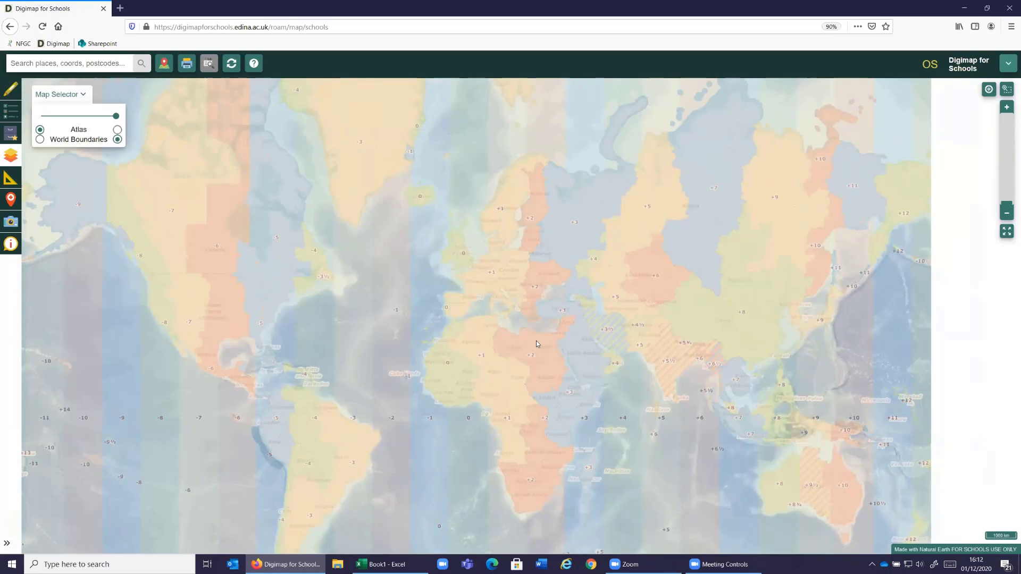
{"action": "left_click_drag", "start_coordinate": [650, 263], "coordinate": [477, 297]}
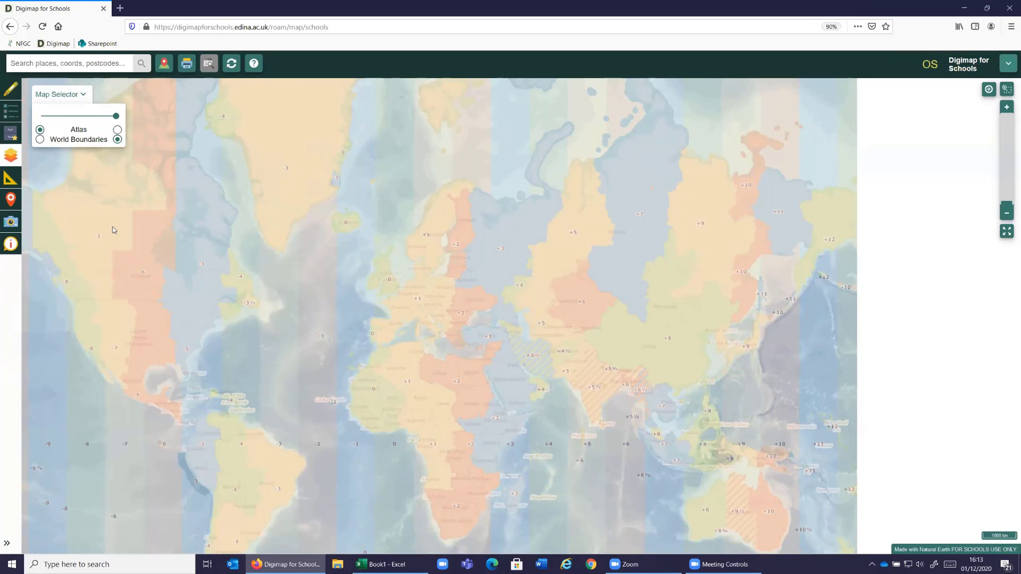
{"action": "left_click", "coordinate": [99, 63]}
{"action": "type", "text": "milton"}
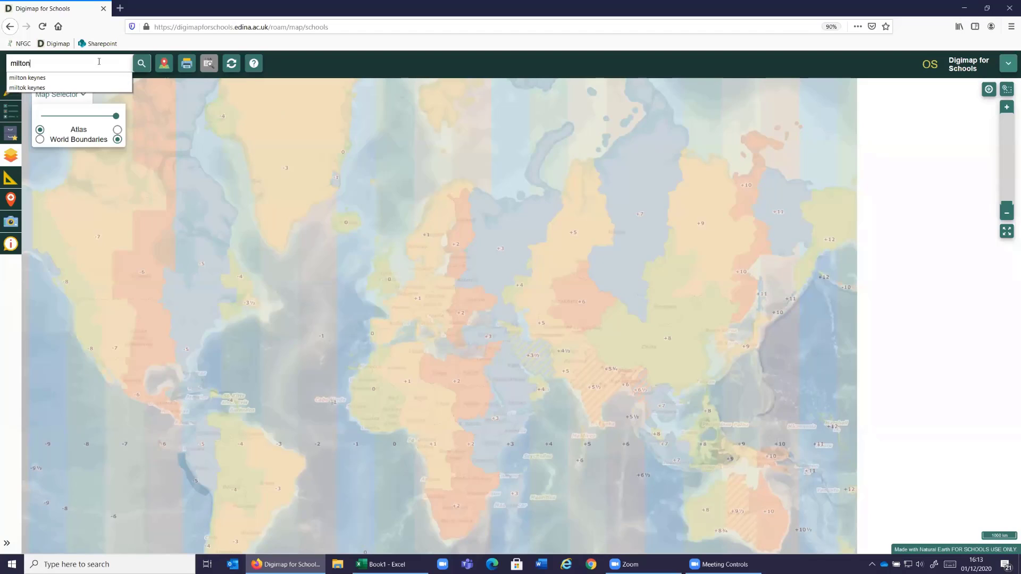
{"action": "type", "text": "k keynes"}
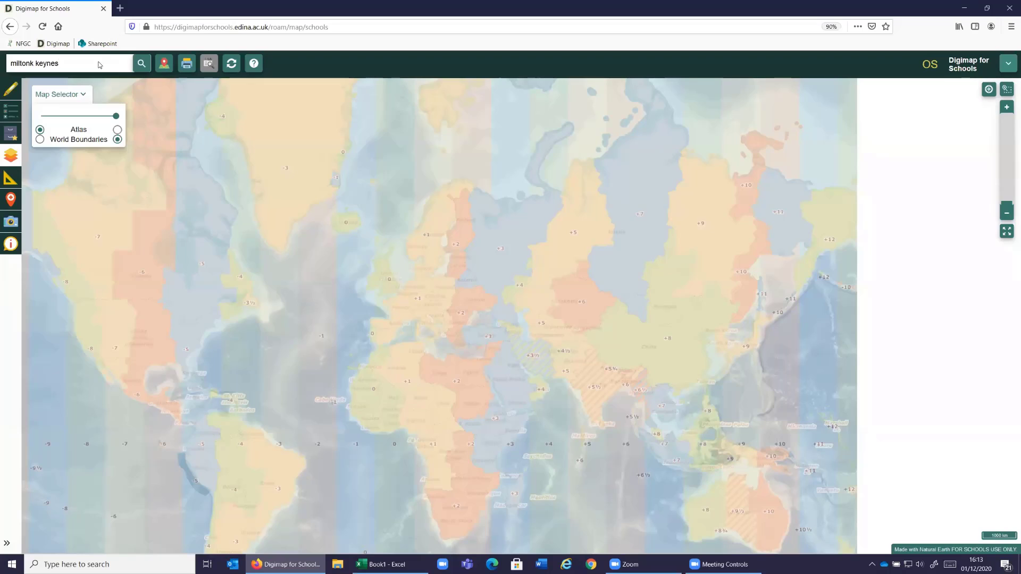
{"action": "key", "text": "Return"}
- Search for "milton keynes" and go to the Milton Keynes result among the UK places
{"action": "left_click_drag", "start_coordinate": [67, 62], "coordinate": [1, 52]}
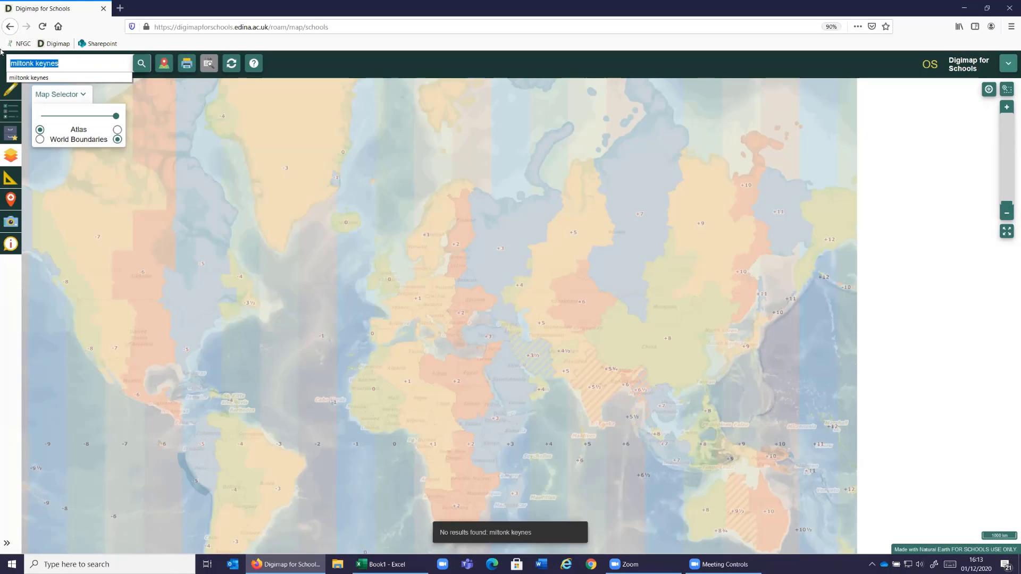
{"action": "type", "text": "milton "}
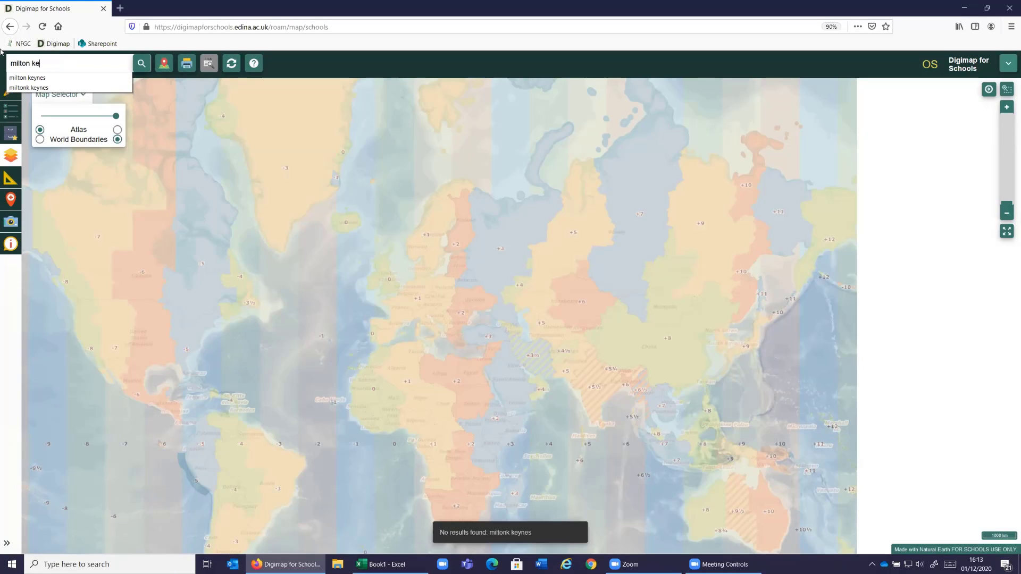
{"action": "type", "text": "ke"}
{"action": "left_click", "coordinate": [18, 80]}
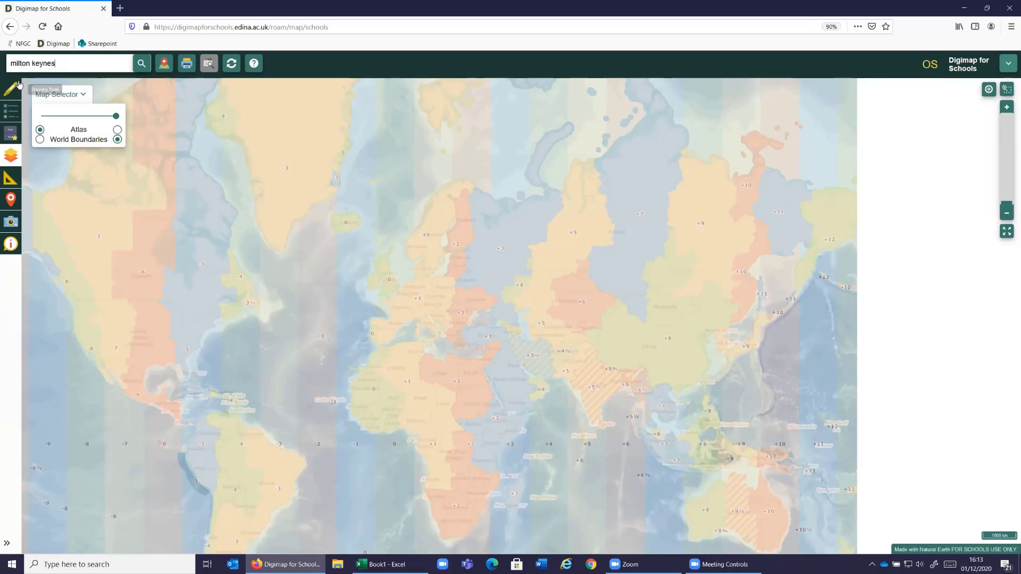
{"action": "left_click", "coordinate": [142, 68]}
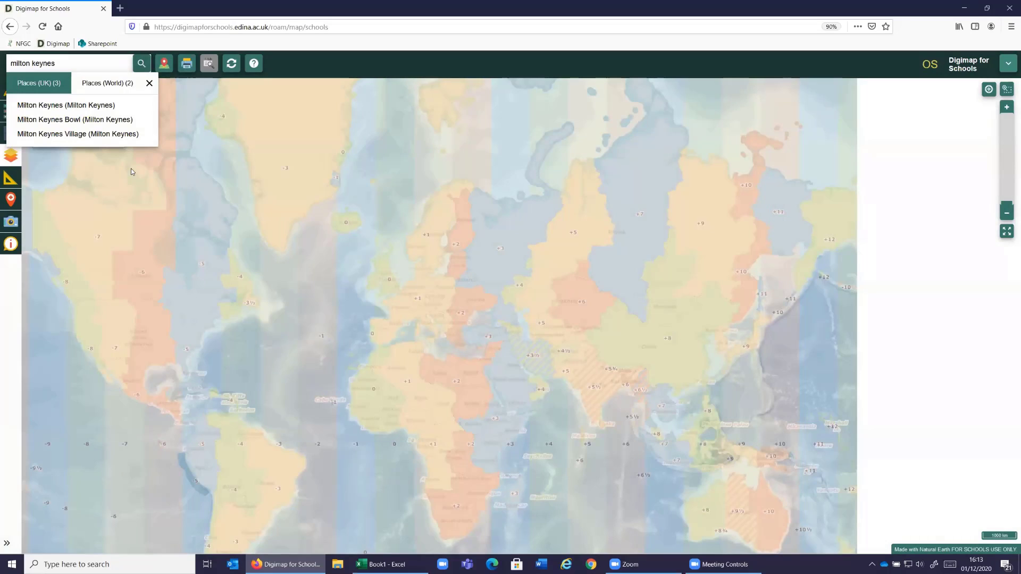
{"action": "left_click", "coordinate": [118, 105]}
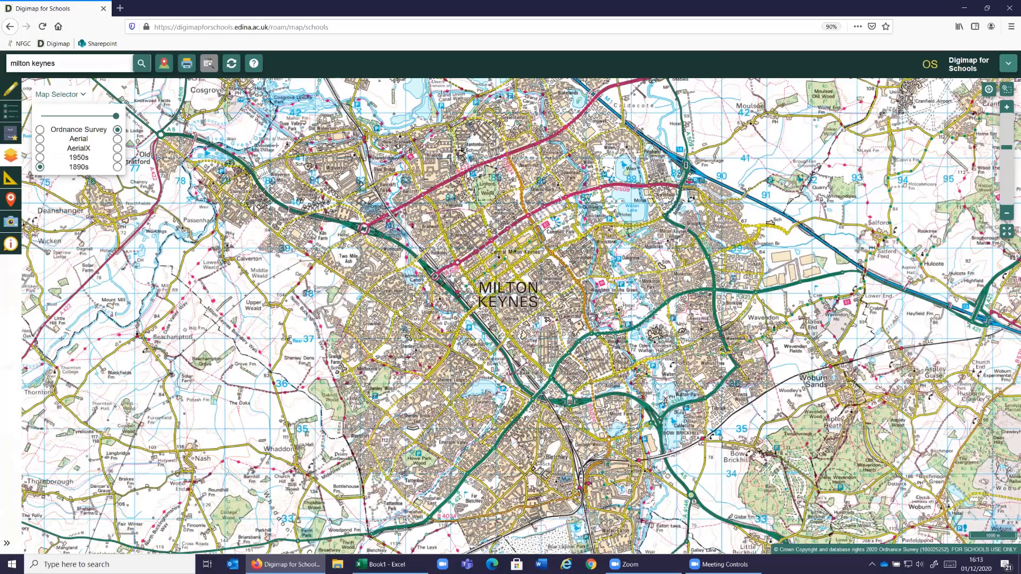
- Fade back and forth between the 1890s and Ordnance Survey maps to compare the Milton Keynes area
{"action": "left_click_drag", "start_coordinate": [116, 115], "coordinate": [41, 116]}
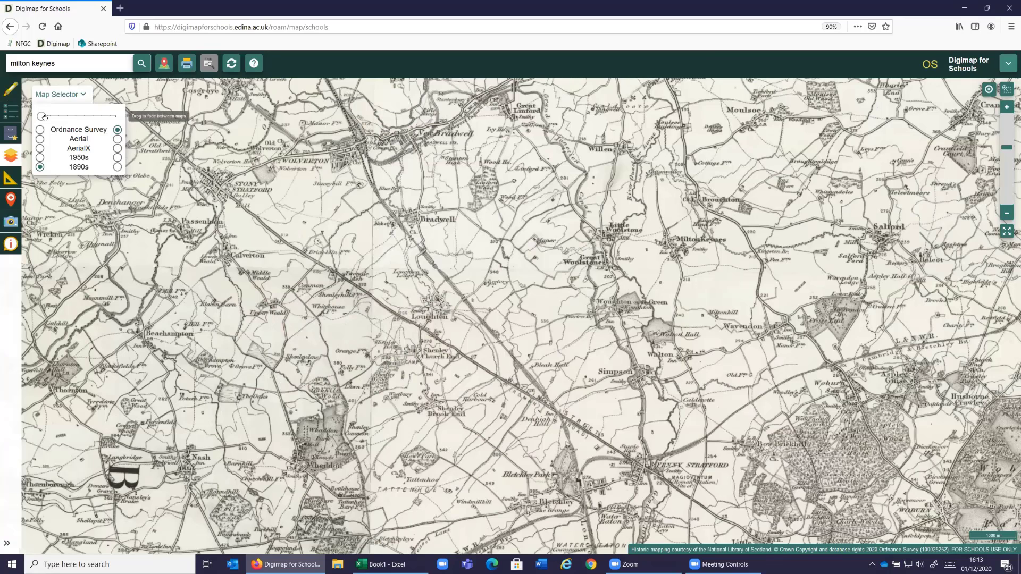
{"action": "left_click", "coordinate": [91, 118]}
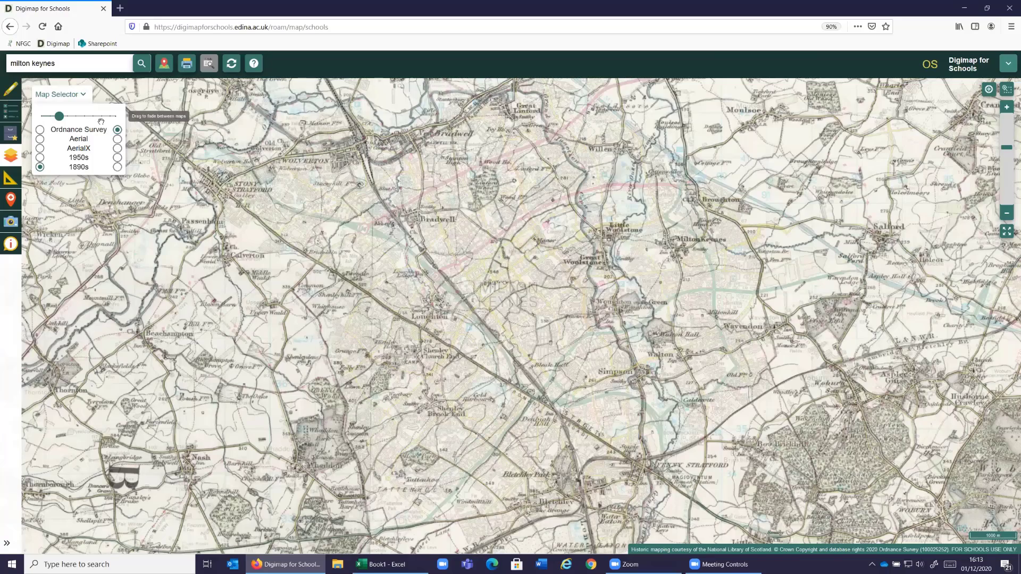
{"action": "left_click", "coordinate": [106, 121]}
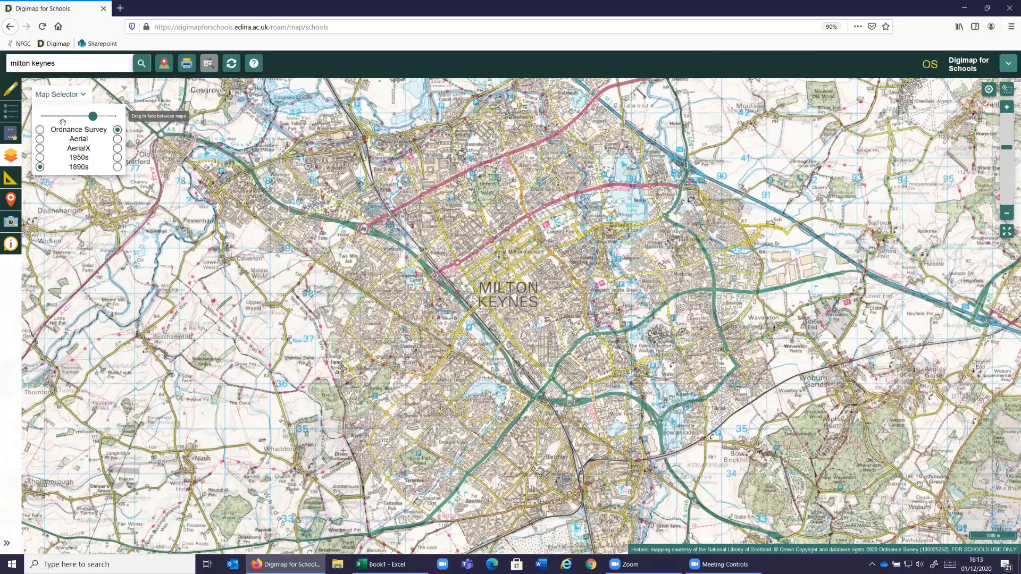
{"action": "left_click", "coordinate": [85, 126]}
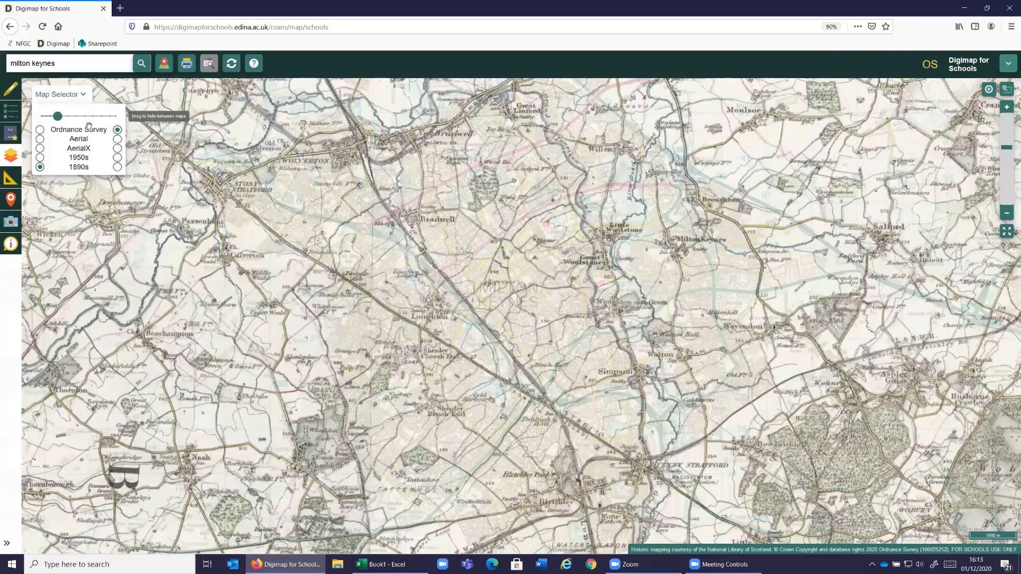
{"action": "left_click_drag", "start_coordinate": [101, 126], "coordinate": [51, 121]}
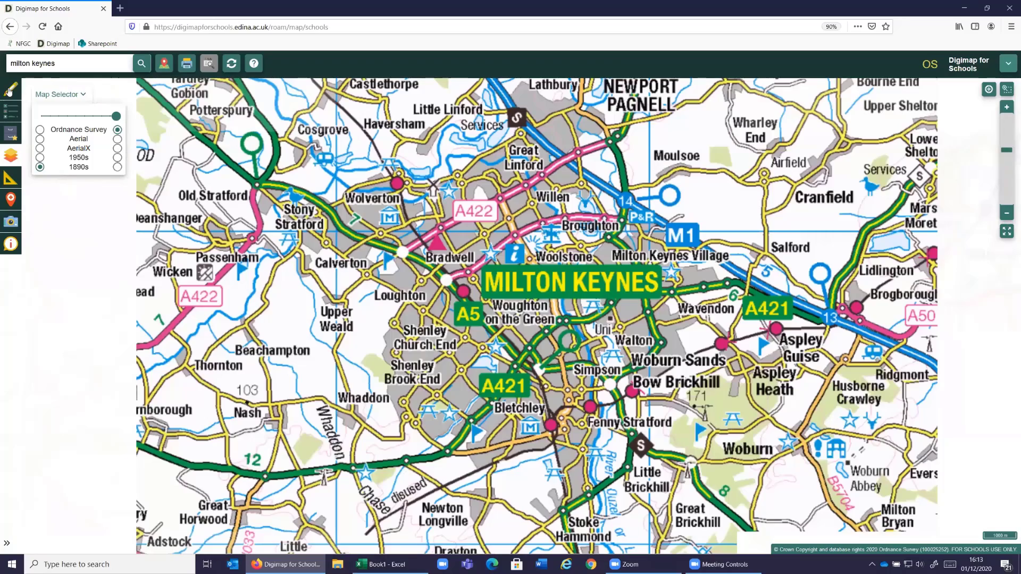
- Draw a freeform polygon around the built-up area of Milton Keynes on the modern Ordnance Survey map
{"action": "left_click", "coordinate": [9, 91]}
{"action": "left_click", "coordinate": [111, 242]}
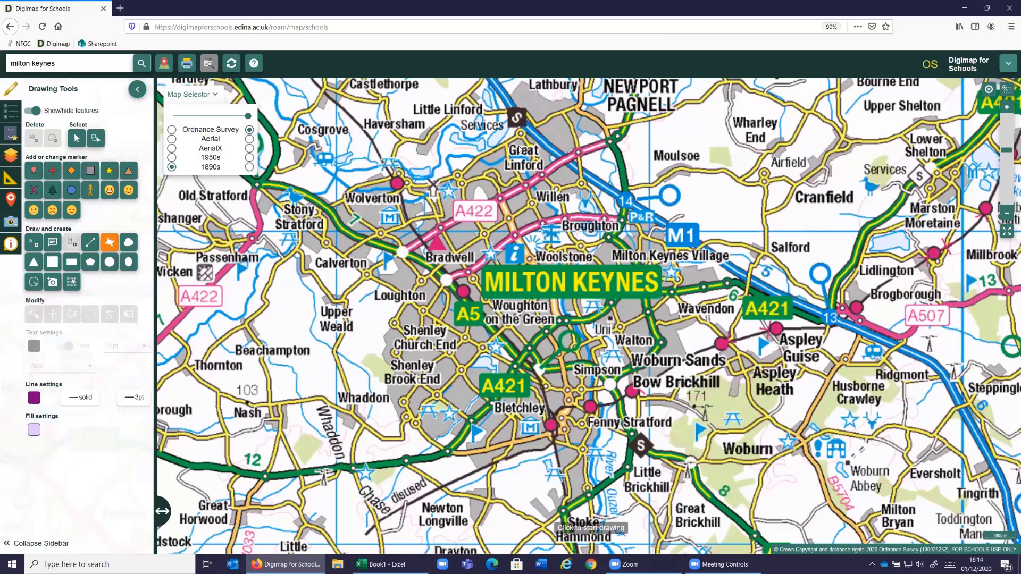
{"action": "left_click_drag", "start_coordinate": [458, 177], "coordinate": [456, 186]}
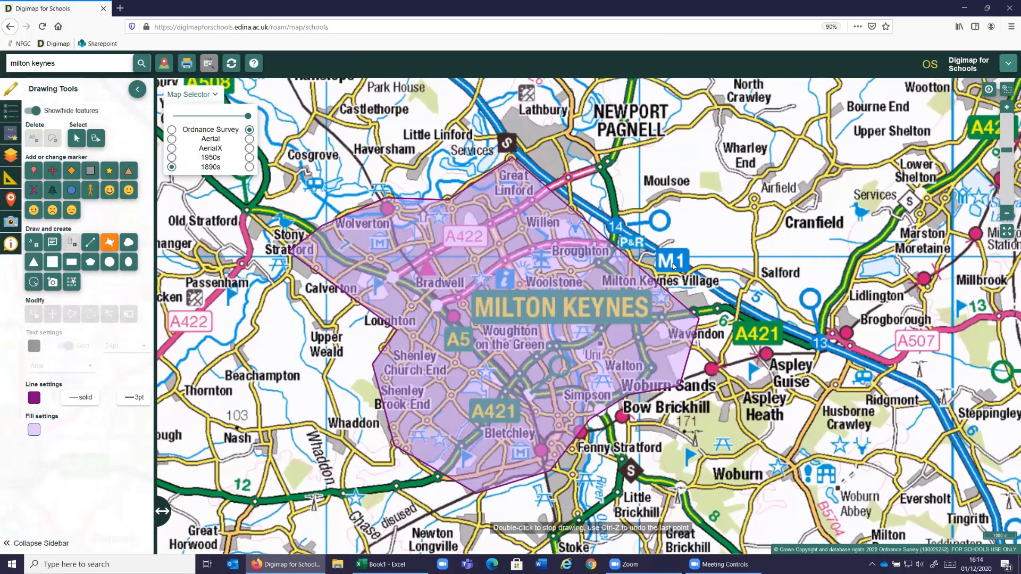
{"action": "double_click", "coordinate": [711, 307]}
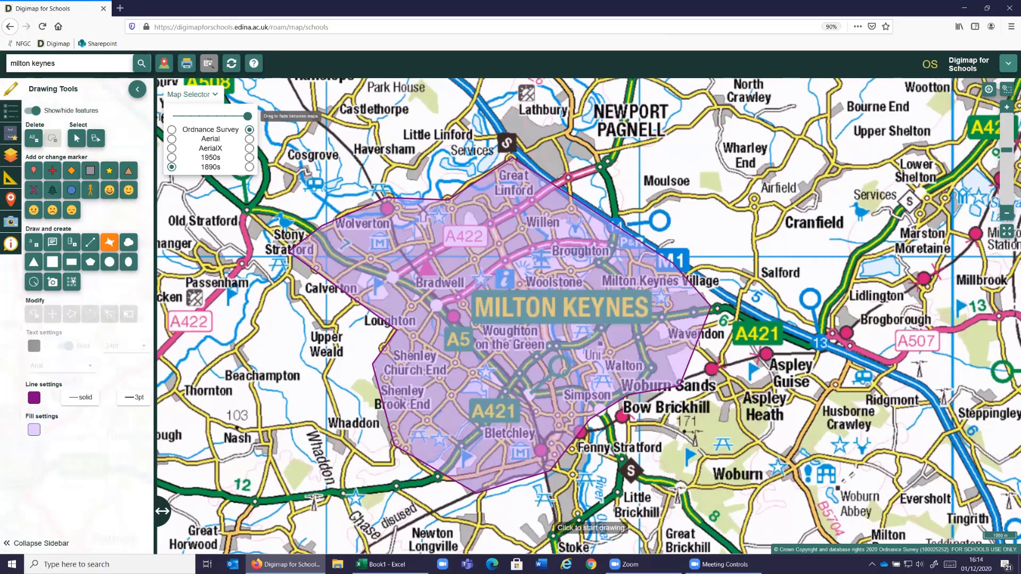
- Fade fully to the historic map beneath the Milton Keynes polygon and change it from 1890s to 1950s
{"action": "left_click", "coordinate": [173, 116]}
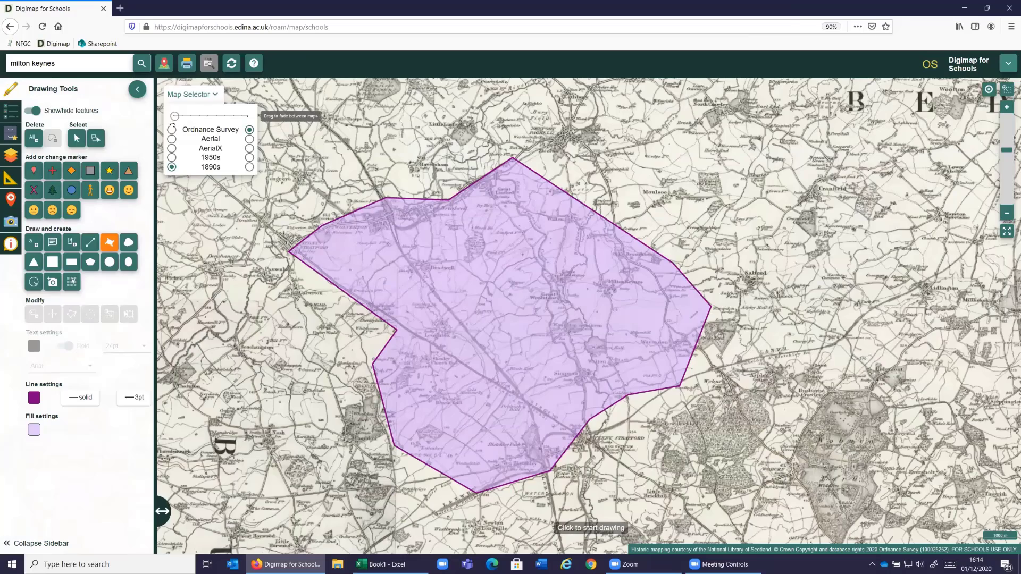
{"action": "mouse_move", "coordinate": [174, 115]}
{"action": "left_mouse_down"}
{"action": "mouse_move", "coordinate": [240, 116]}
{"action": "mouse_move", "coordinate": [168, 126]}
{"action": "left_mouse_up"}
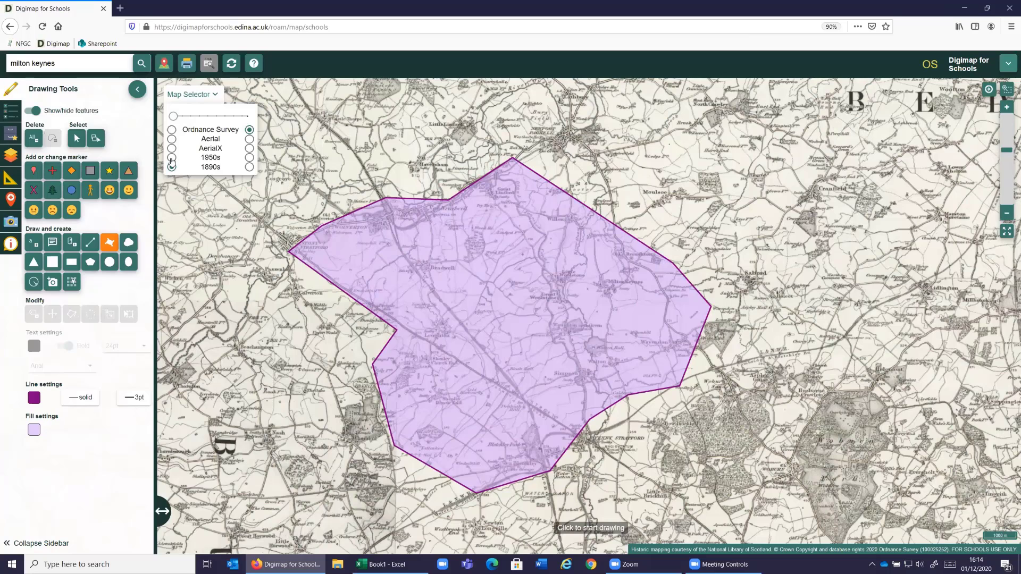
{"action": "left_click", "coordinate": [171, 157]}
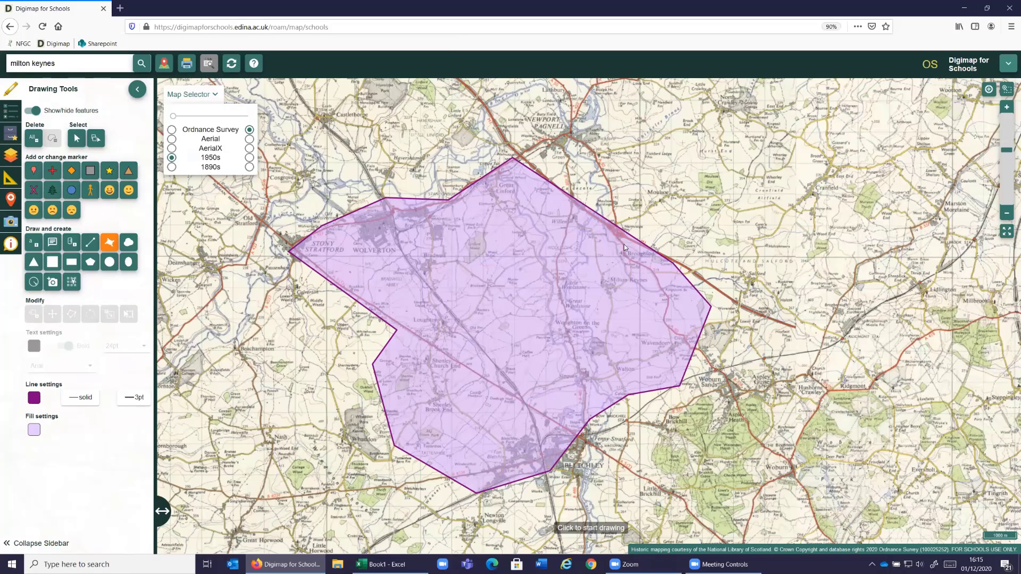
- Search for "cowden sands" and bring that stretch of coast into view
{"action": "left_click", "coordinate": [75, 59]}
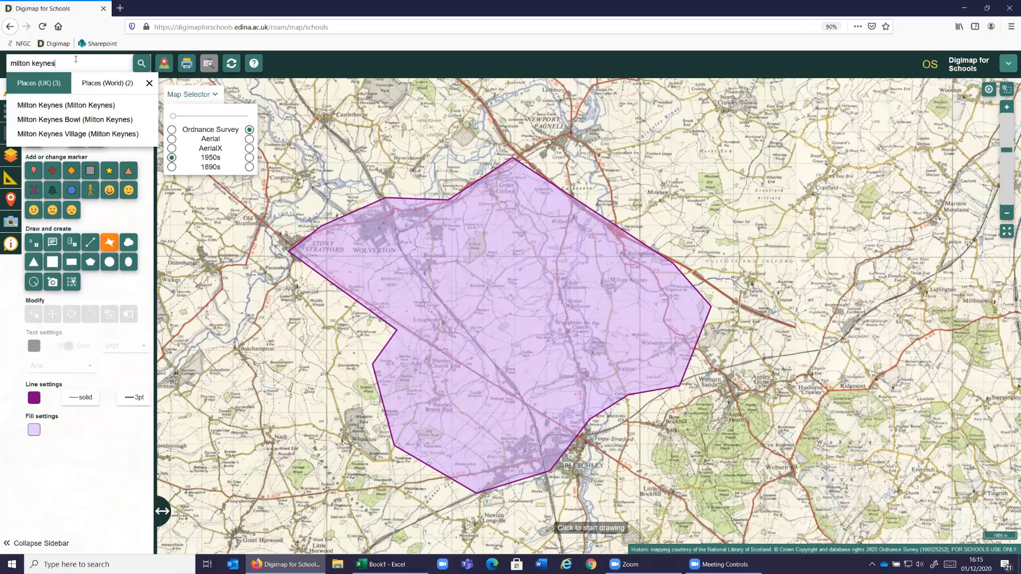
{"action": "key", "text": "ctrl+a"}
{"action": "key", "text": "BackSpace"}
{"action": "type", "text": "cowden"}
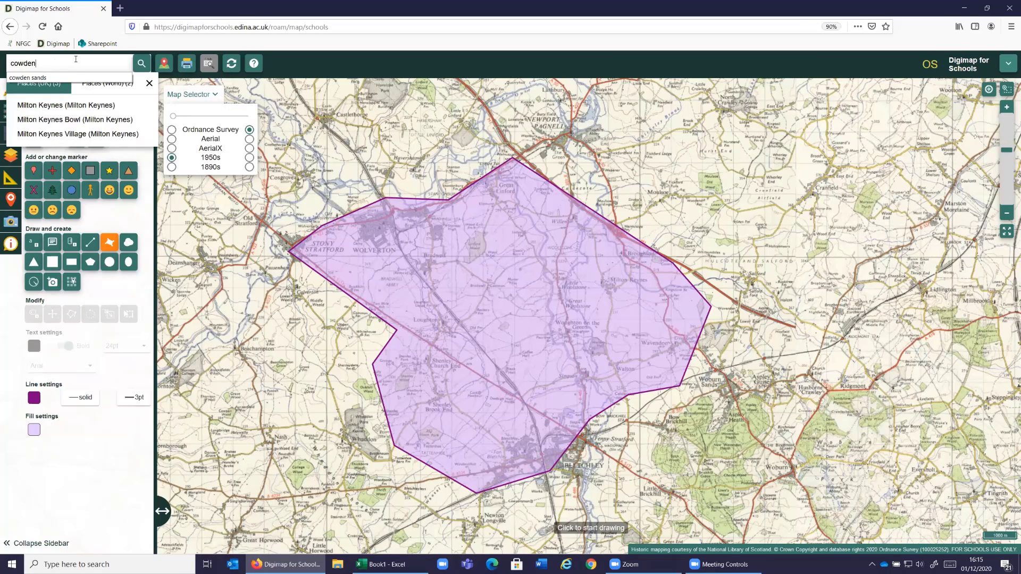
{"action": "left_click", "coordinate": [69, 78]}
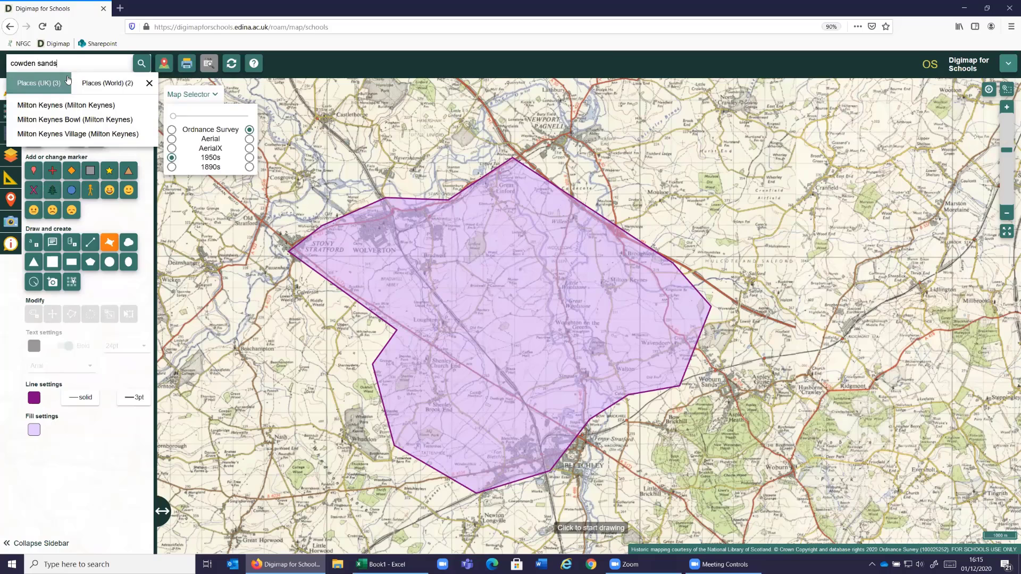
{"action": "left_click", "coordinate": [147, 60]}
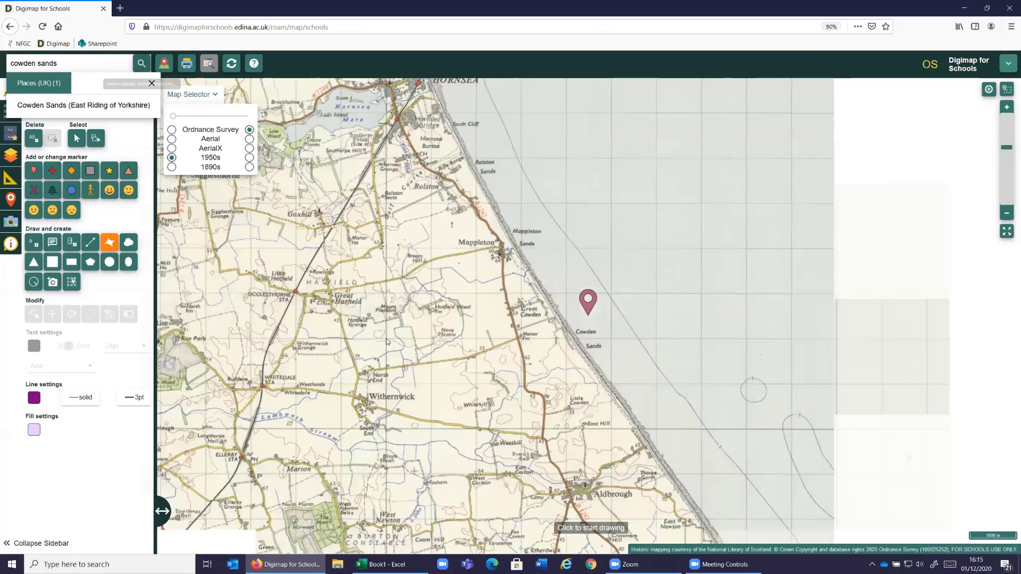
- Switch the historic map to 1890s and draw a line along its coastline from near Rolston past Cowden Sands to near Aldbrough
{"action": "key", "text": "Down"}
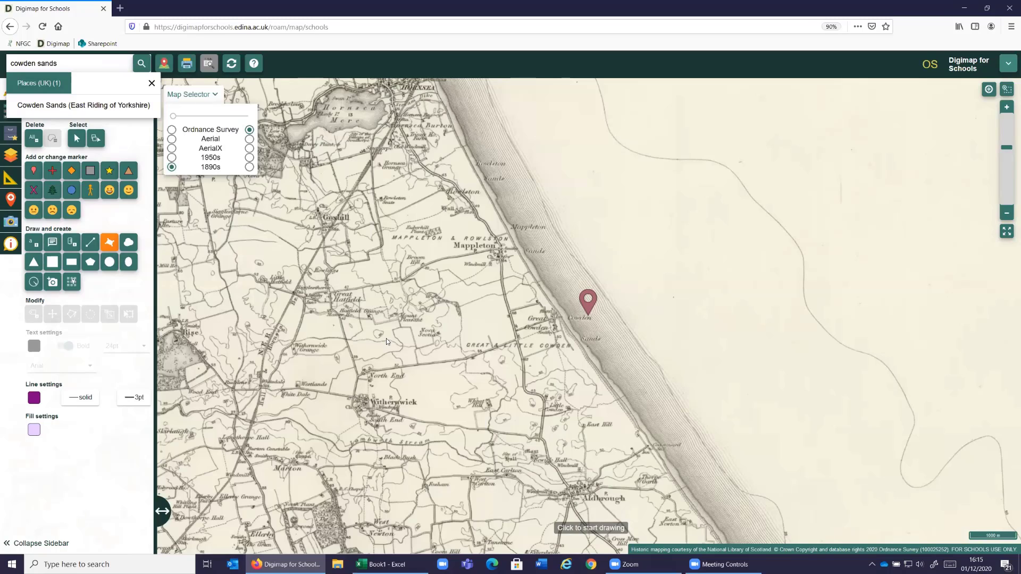
{"action": "left_click", "coordinate": [89, 243]}
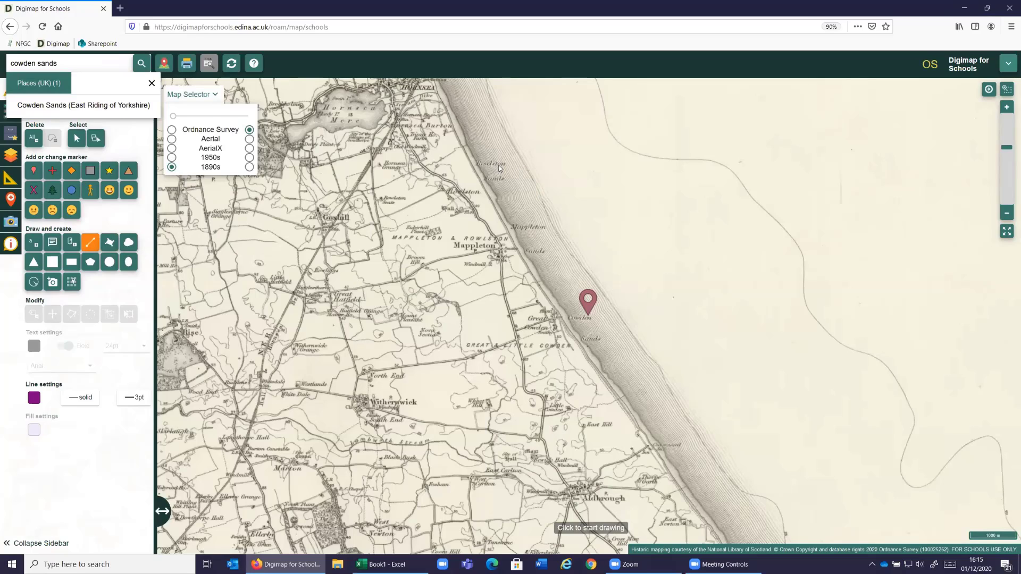
{"action": "left_click", "coordinate": [511, 238]}
{"action": "left_click", "coordinate": [542, 291]}
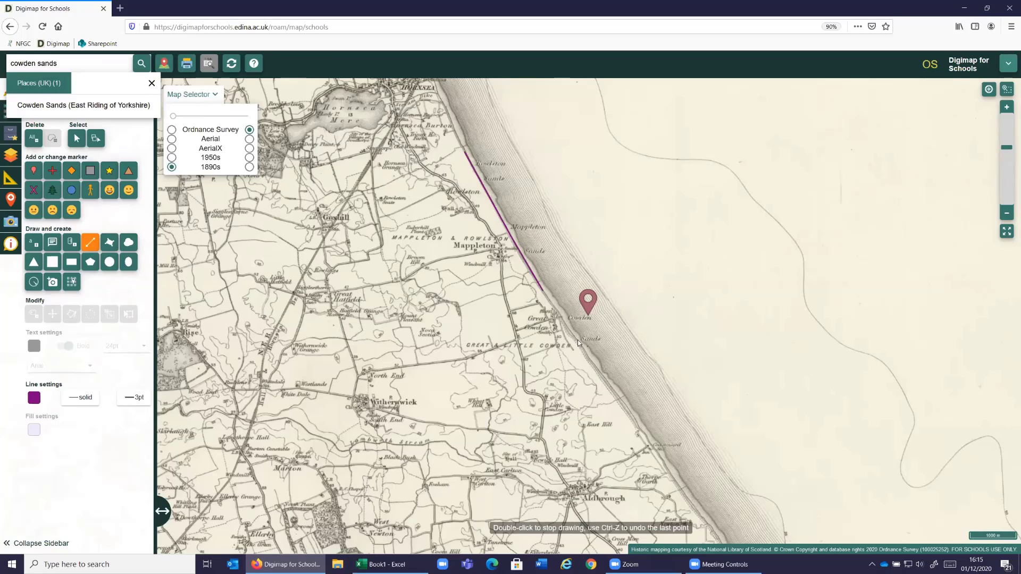
{"action": "left_click", "coordinate": [594, 374]}
{"action": "left_click", "coordinate": [656, 456]}
{"action": "double_click", "coordinate": [683, 490]}
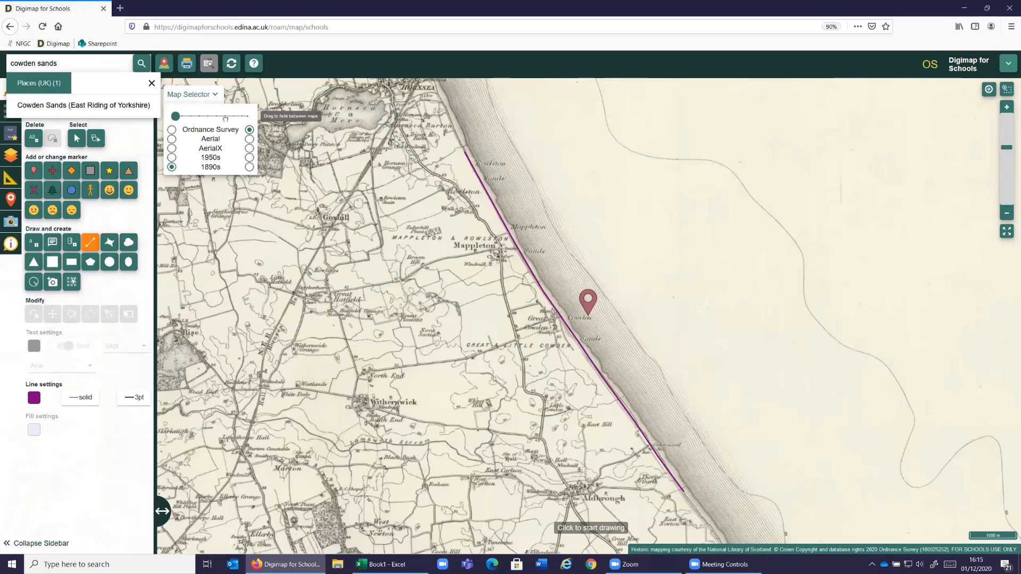
- Compare the drawn coastline around Great Cowden on the 1890s and Ordnance Survey maps, finishing fully on the Ordnance Survey map
{"action": "left_click", "coordinate": [247, 121]}
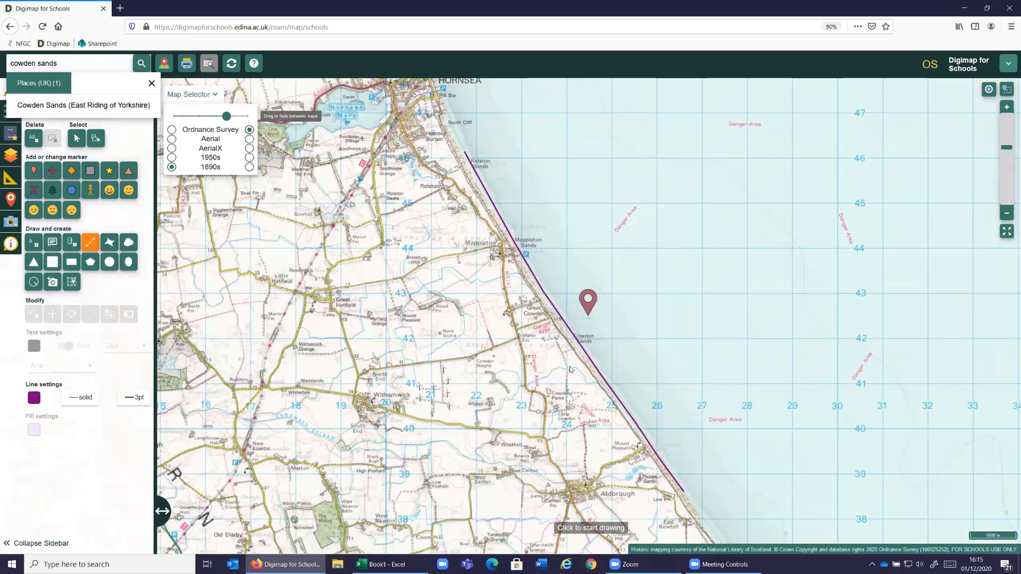
{"action": "scroll", "coordinate": [560, 356], "scroll_direction": "up", "scroll_amount": 1}
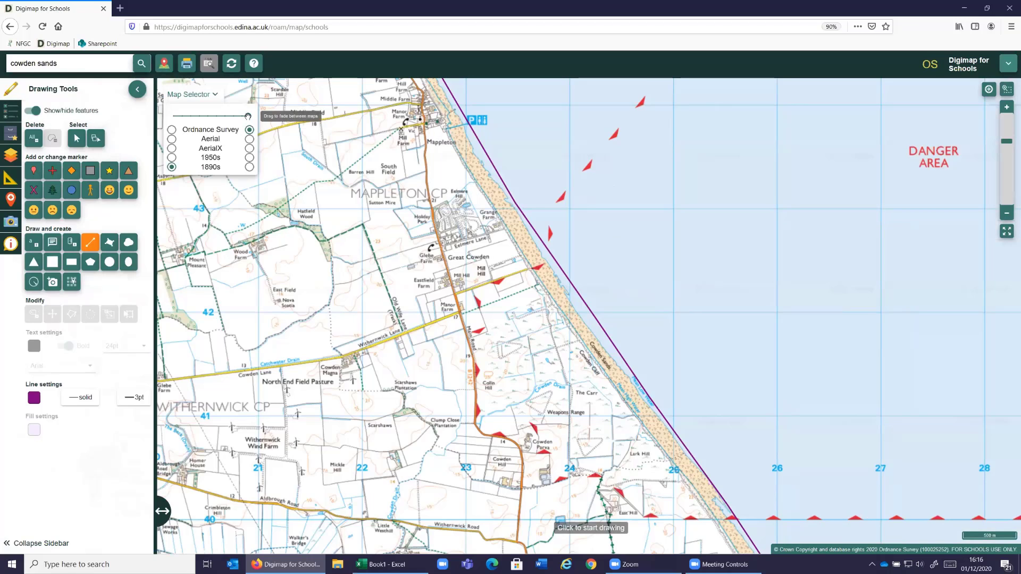
{"action": "left_click_drag", "start_coordinate": [197, 124], "coordinate": [172, 126]}
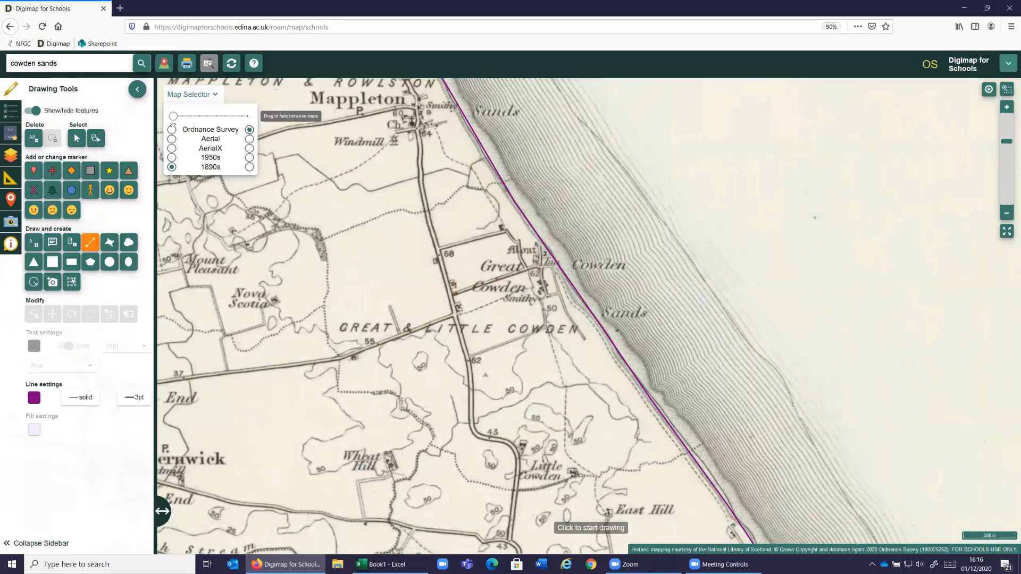
{"action": "left_click_drag", "start_coordinate": [185, 125], "coordinate": [230, 128]}
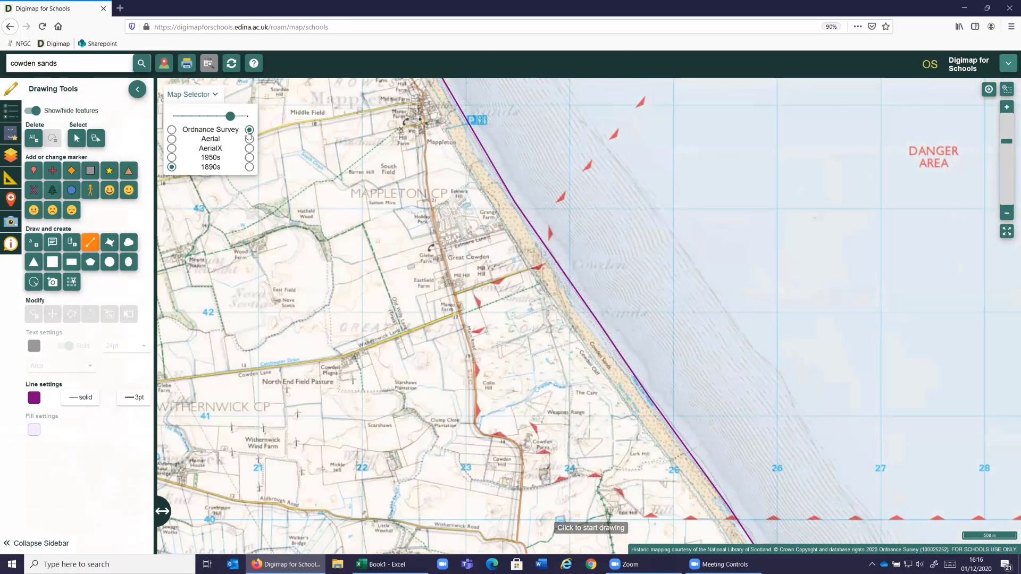
{"action": "left_click", "coordinate": [248, 130]}
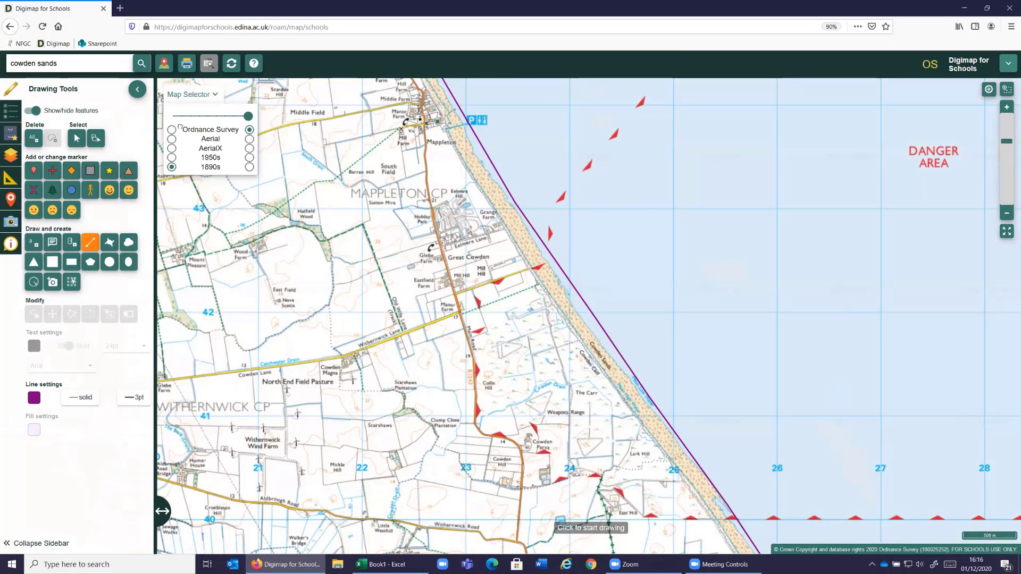
{"action": "left_click_drag", "start_coordinate": [179, 127], "coordinate": [249, 126]}
- Draw a short line across the beach from the present coast to the 1890s coastline at Cowden Sands and label its length in metric
{"action": "left_click", "coordinate": [600, 353]}
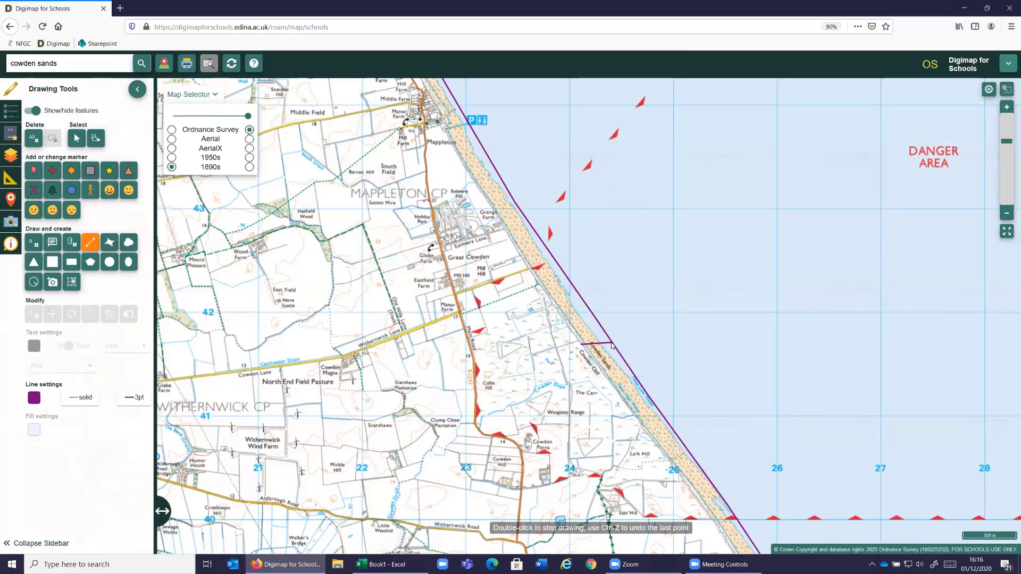
{"action": "double_click", "coordinate": [611, 344]}
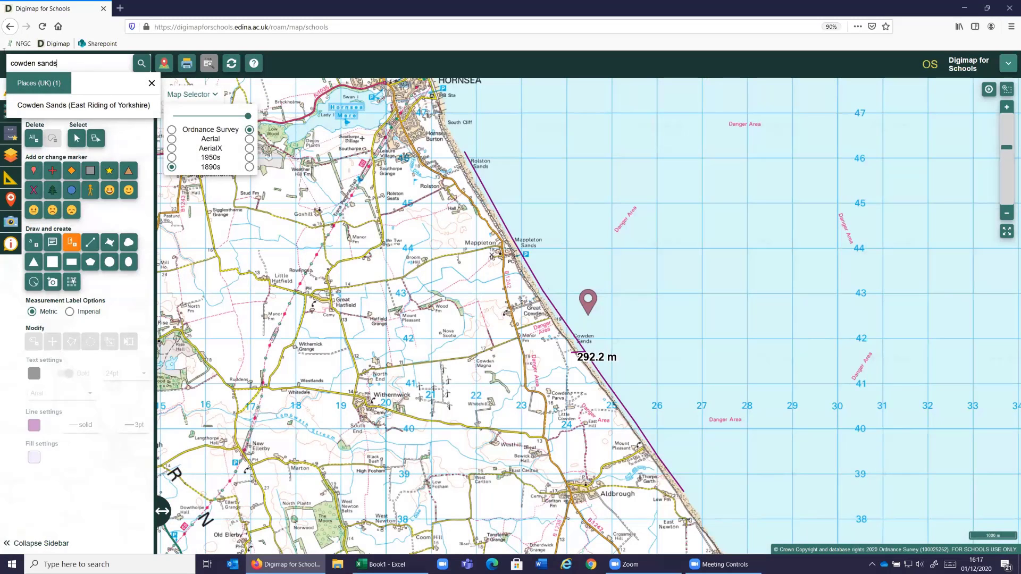
- Search for the postcode "so16 0as" to bring the Nursling and Adanac Park area into view
{"action": "key", "text": "ctrl+a"}
{"action": "type", "text": "m"}
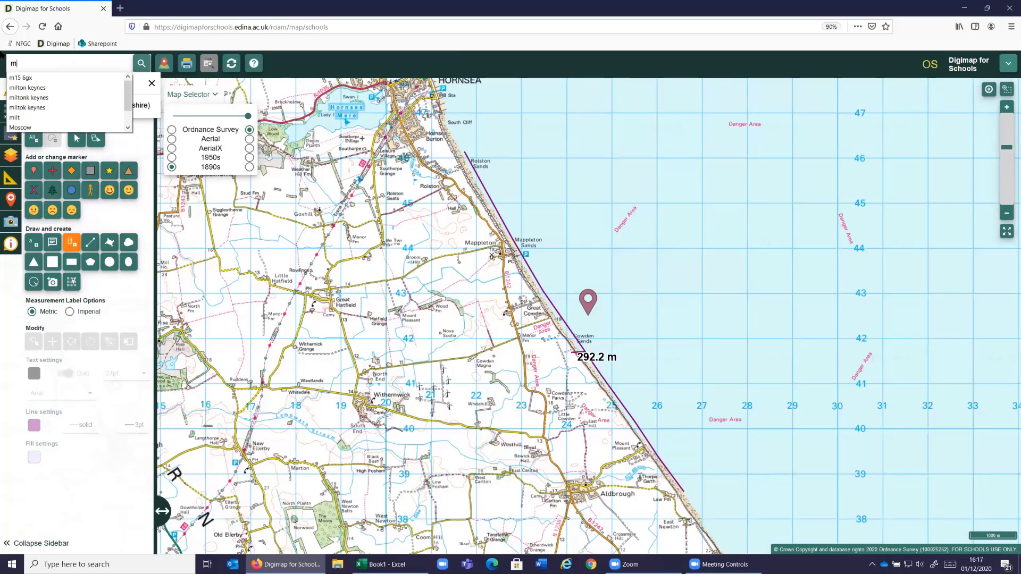
{"action": "key", "text": "BackSpace"}
{"action": "type", "text": "so16"}
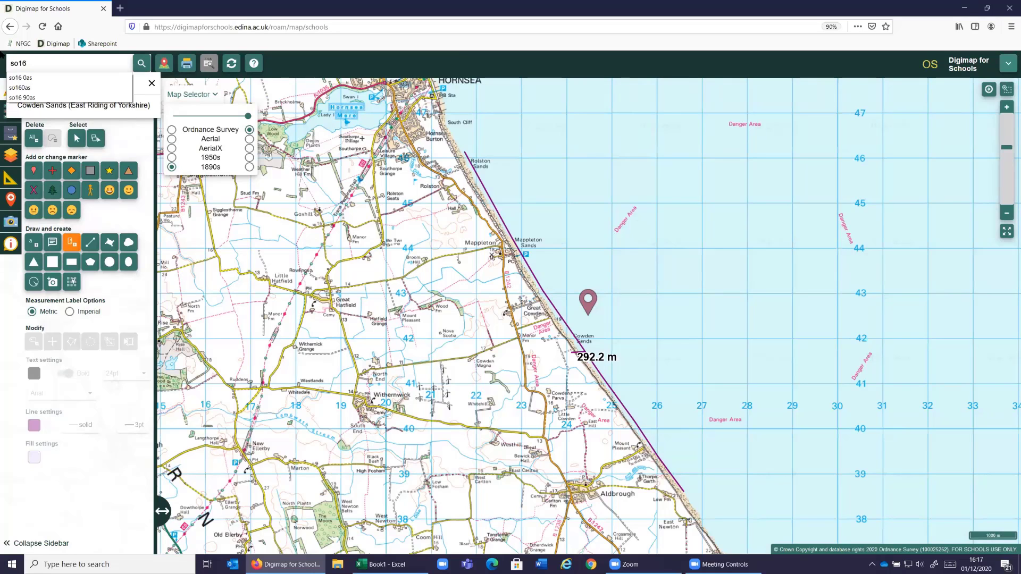
{"action": "type", "text": " 0as"}
{"action": "key", "text": "Return"}
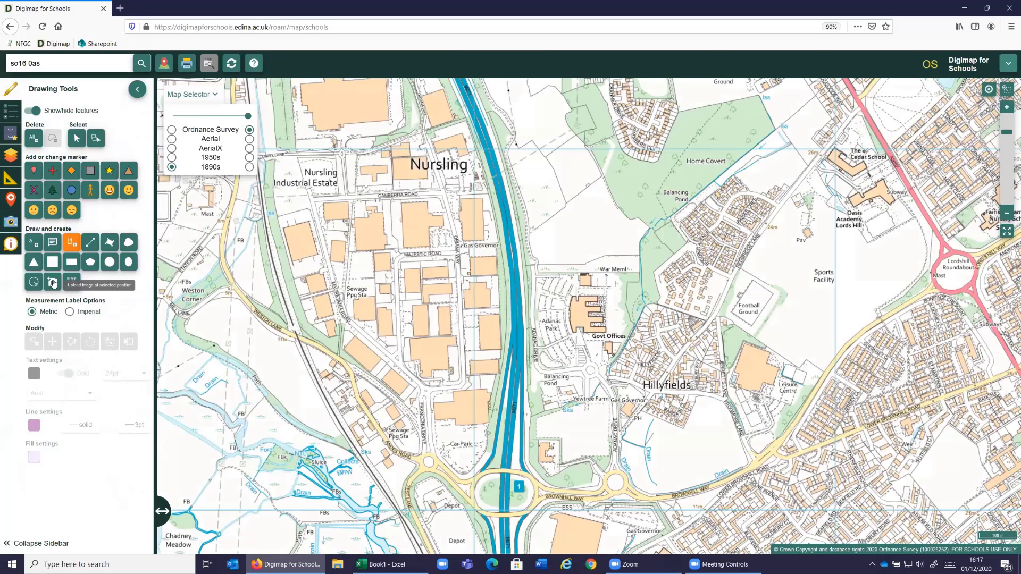
- Upload the image "OS" from the DFS Webinar folder as an annotation on the Govt Offices building at Adanac Park
{"action": "left_click", "coordinate": [53, 283]}
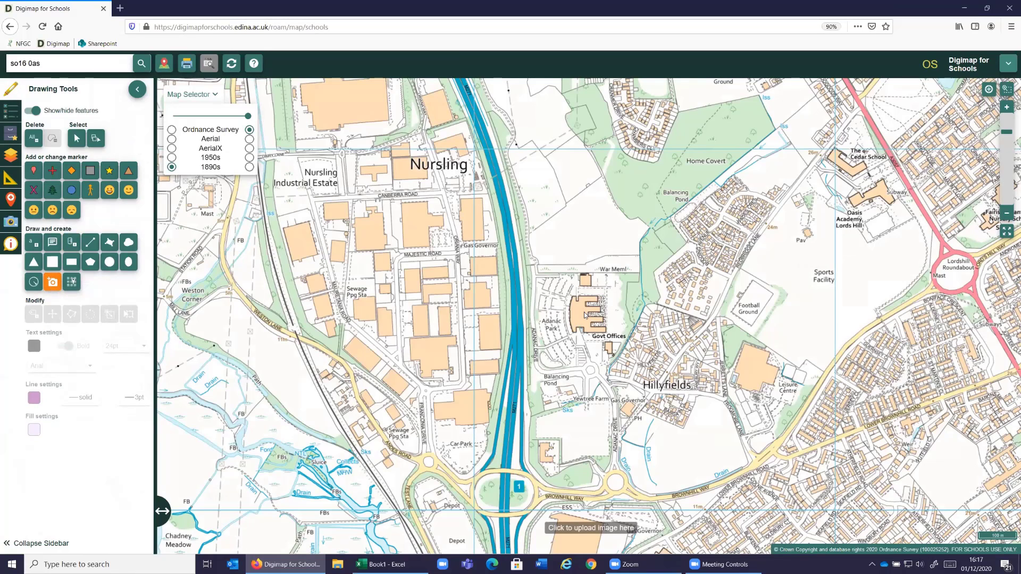
{"action": "left_click", "coordinate": [585, 313]}
{"action": "left_click", "coordinate": [446, 313]}
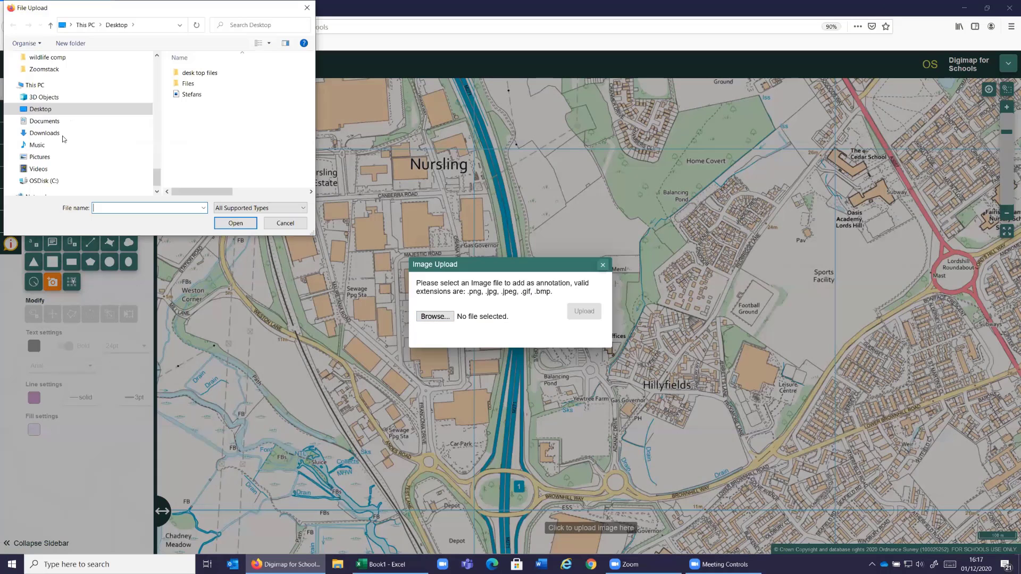
{"action": "scroll", "coordinate": [77, 147], "scroll_direction": "up", "scroll_amount": 5}
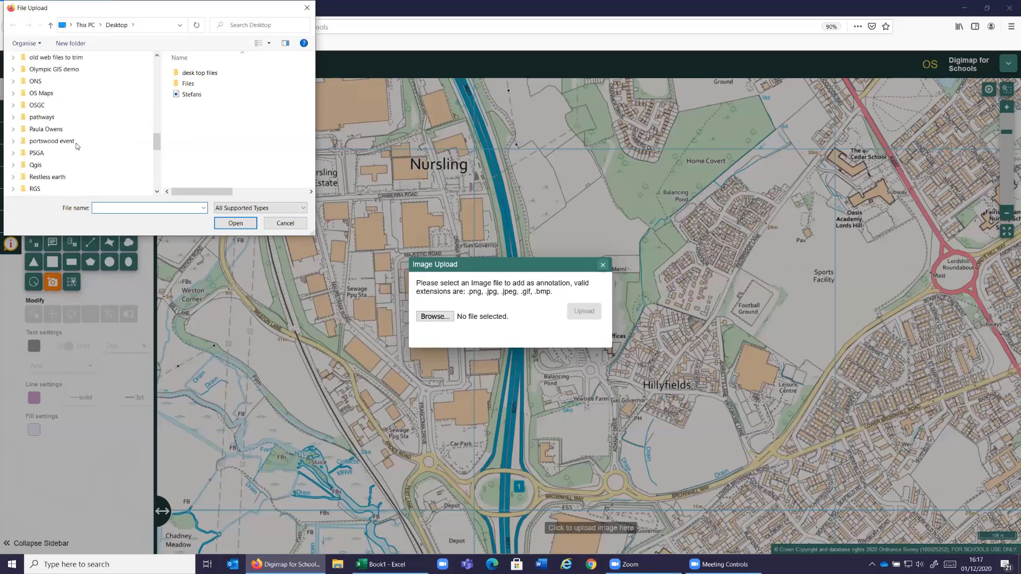
{"action": "scroll", "coordinate": [78, 146], "scroll_direction": "up", "scroll_amount": 5}
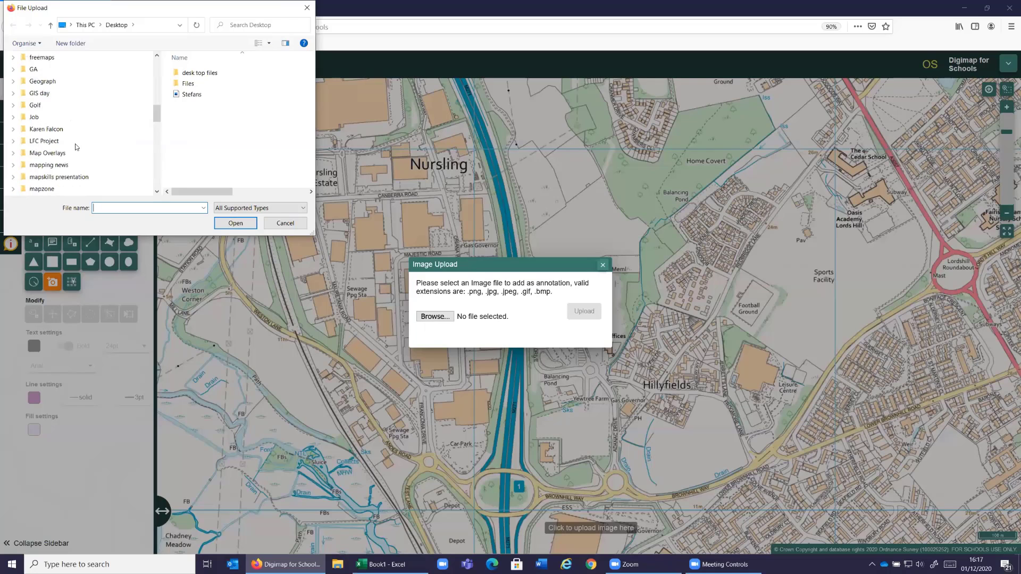
{"action": "scroll", "coordinate": [76, 147], "scroll_direction": "up", "scroll_amount": 5}
{"action": "left_click", "coordinate": [72, 130]}
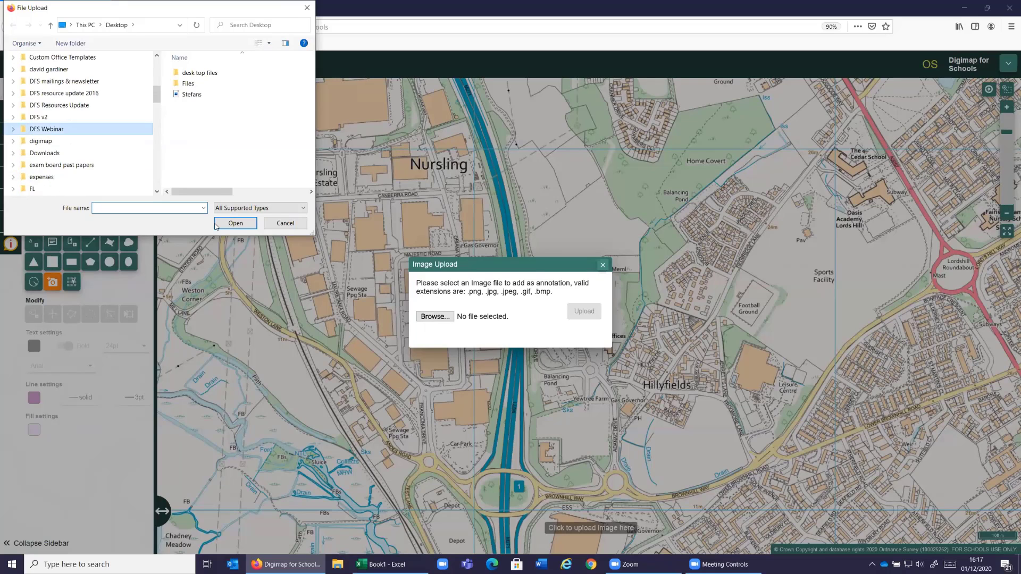
{"action": "left_click", "coordinate": [216, 225]}
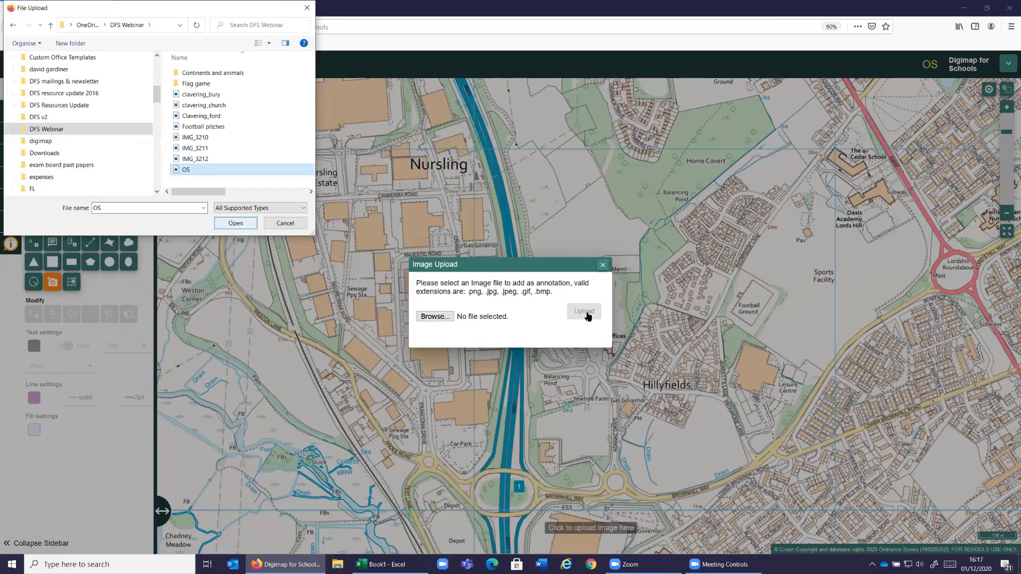
{"action": "key", "text": "Return"}
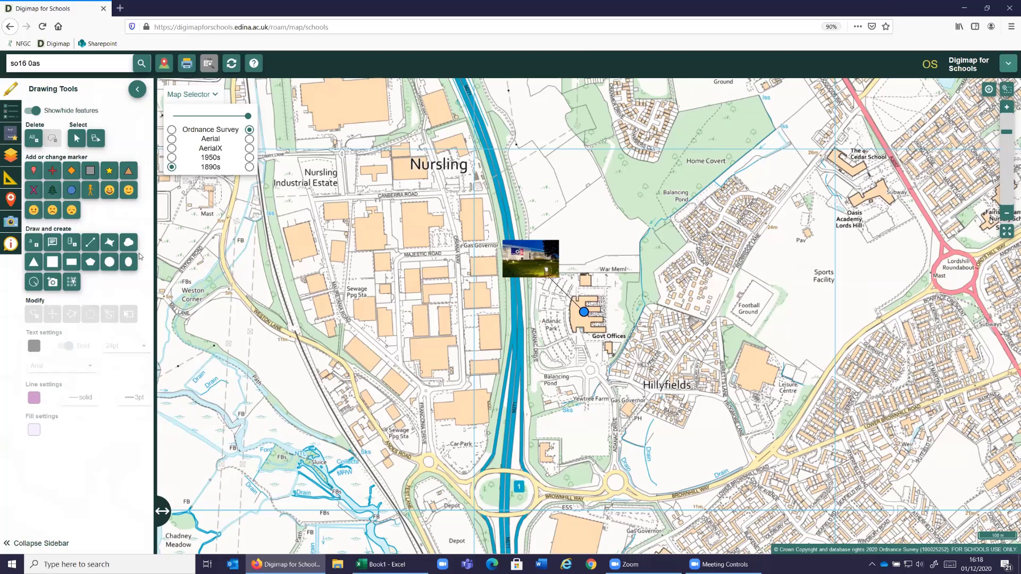
- Search all Geograph images in the mapped area with "*" and focus on the Ordnance Survey Head Office
{"action": "left_click", "coordinate": [137, 92]}
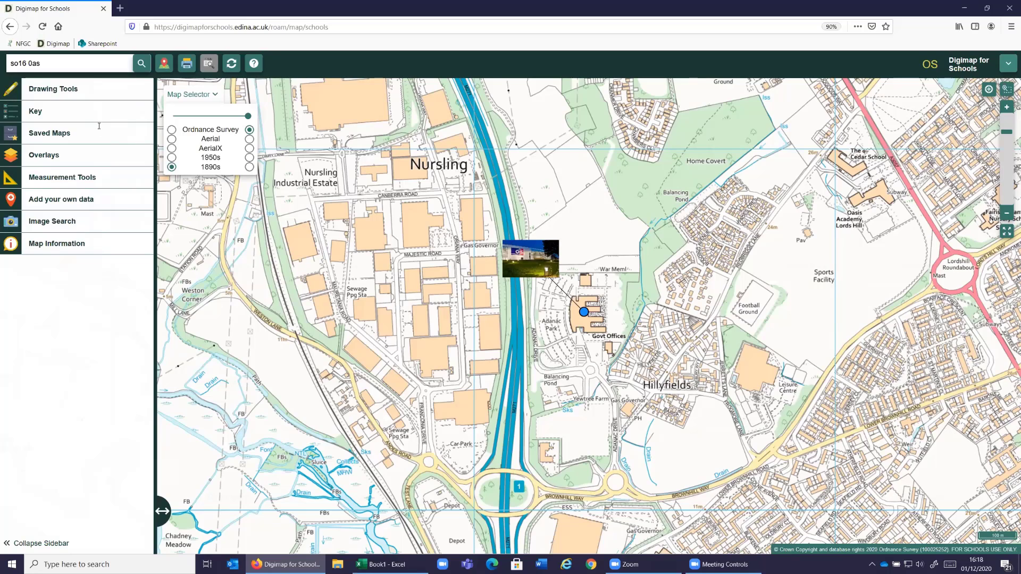
{"action": "left_click", "coordinate": [10, 223]}
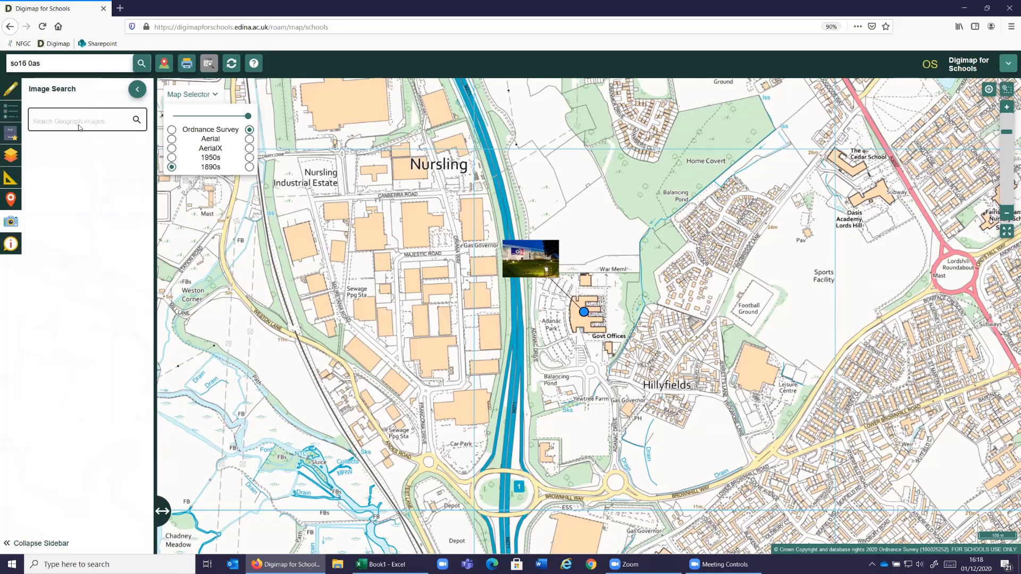
{"action": "left_click", "coordinate": [79, 127]}
{"action": "type", "text": "*"}
{"action": "key", "text": "Return"}
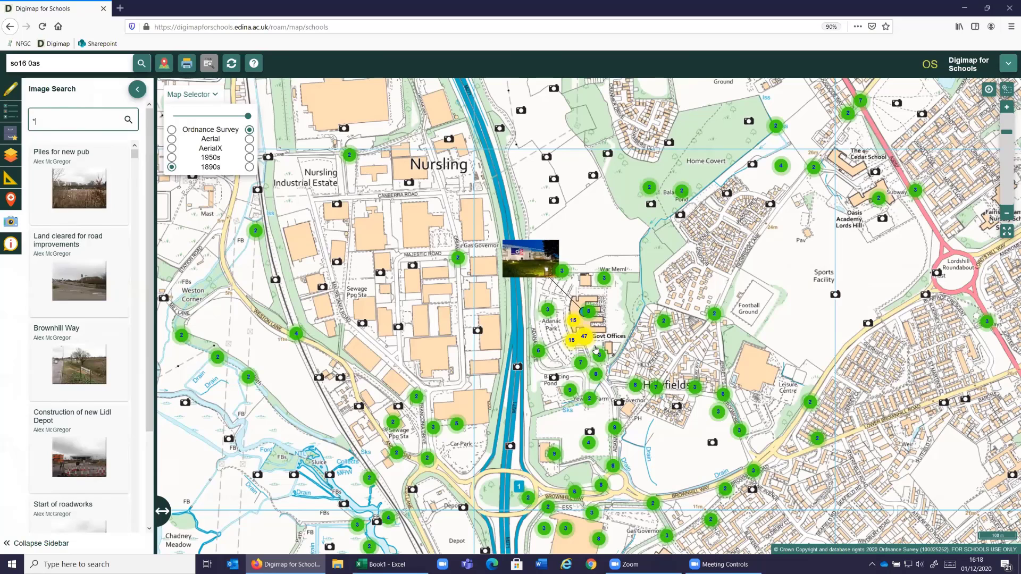
{"action": "scroll", "coordinate": [596, 349], "scroll_direction": "up", "scroll_amount": 1}
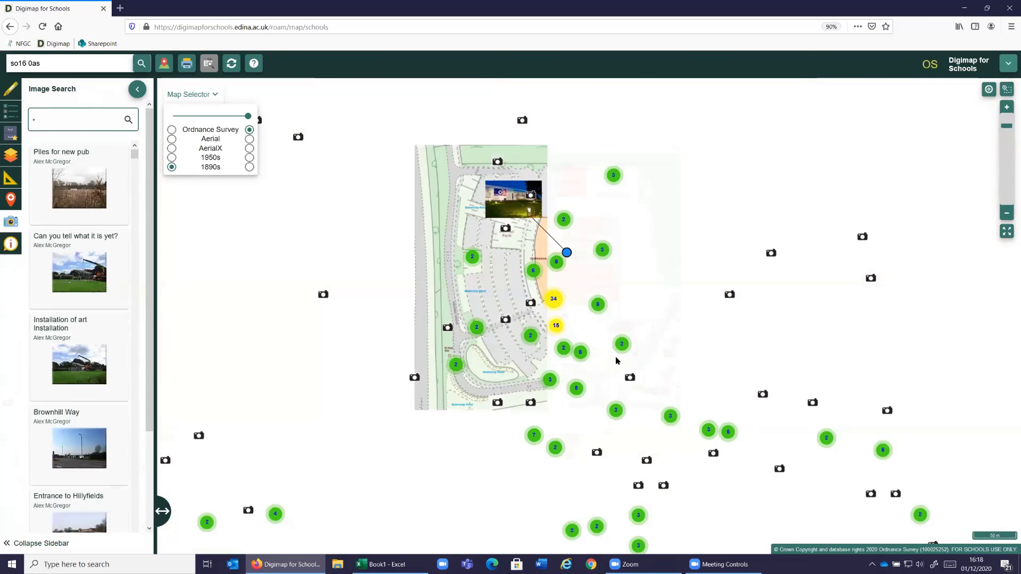
{"action": "scroll", "coordinate": [677, 335], "scroll_direction": "up", "scroll_amount": 1}
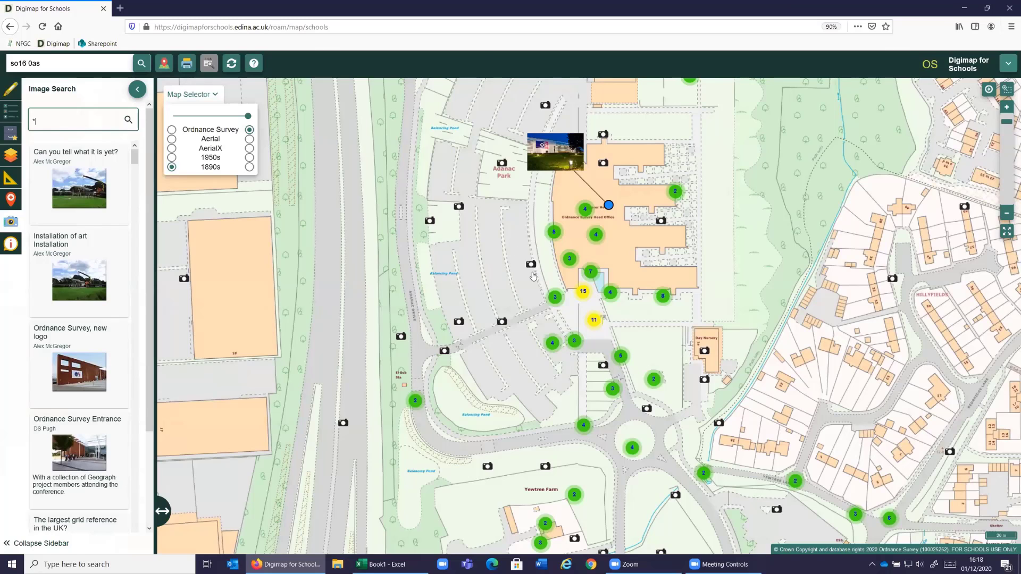
- View the full photo and details of a Geograph image in the head office car park, then close it and the image search
{"action": "left_click", "coordinate": [531, 266]}
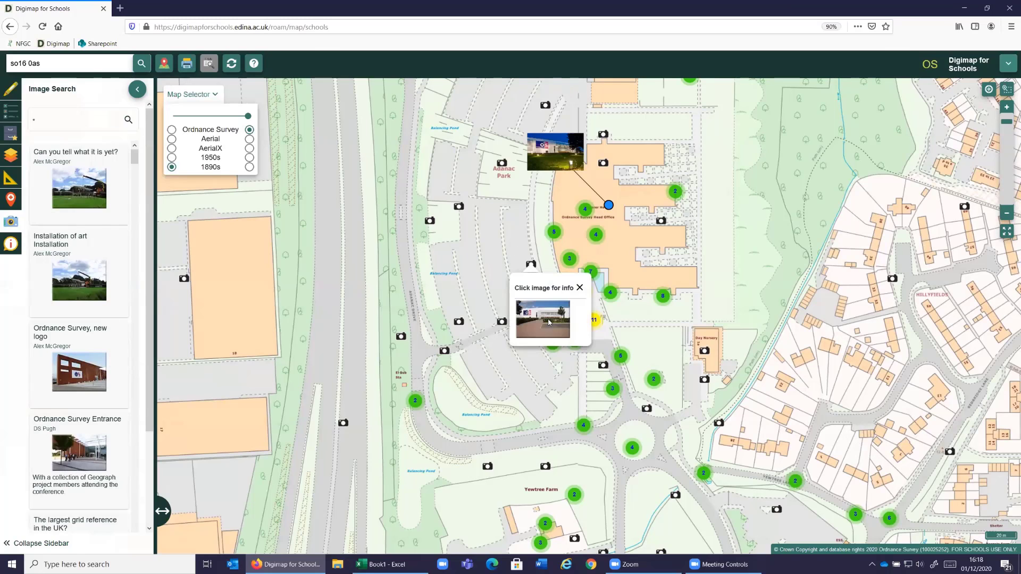
{"action": "left_click", "coordinate": [543, 325]}
{"action": "scroll", "coordinate": [543, 331], "scroll_direction": "up", "scroll_amount": 5}
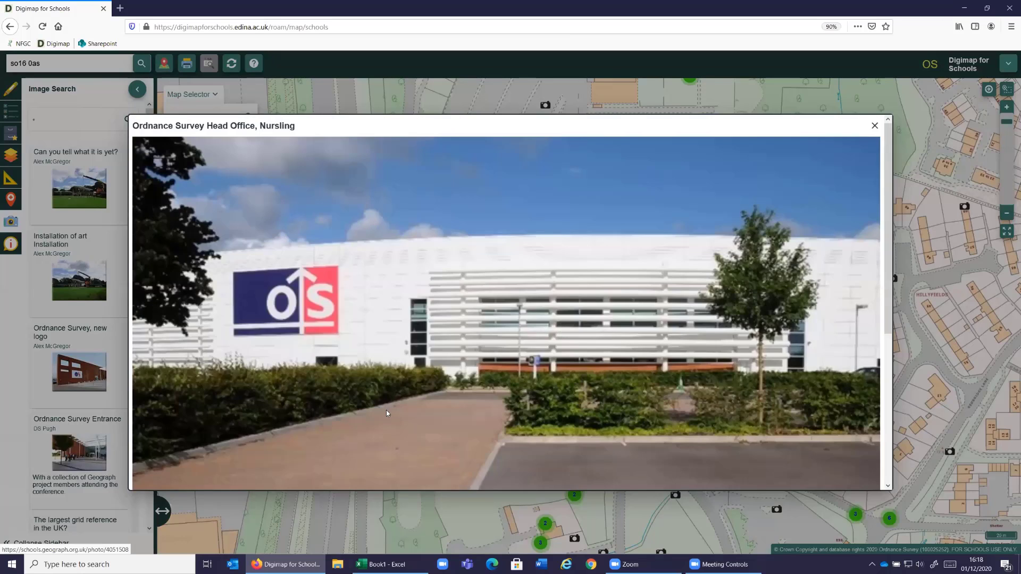
{"action": "scroll", "coordinate": [387, 413], "scroll_direction": "down", "scroll_amount": 5}
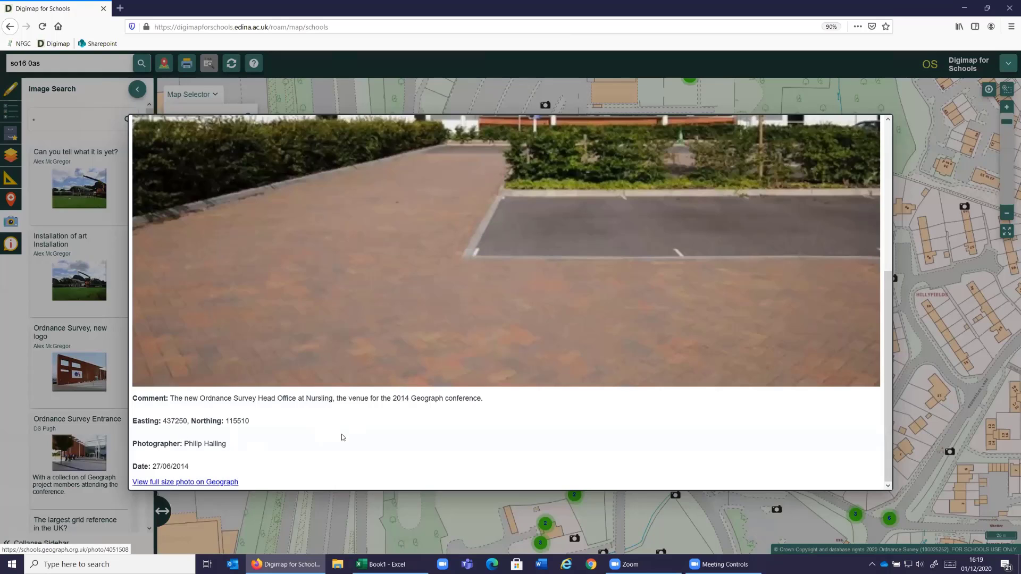
{"action": "scroll", "coordinate": [343, 437], "scroll_direction": "up", "scroll_amount": 5}
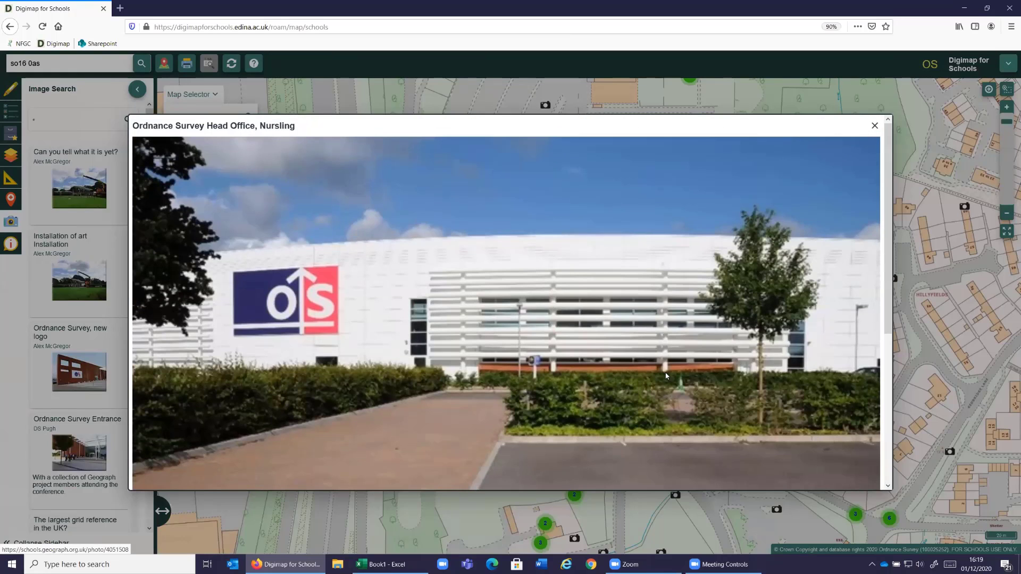
{"action": "key", "text": "Escape"}
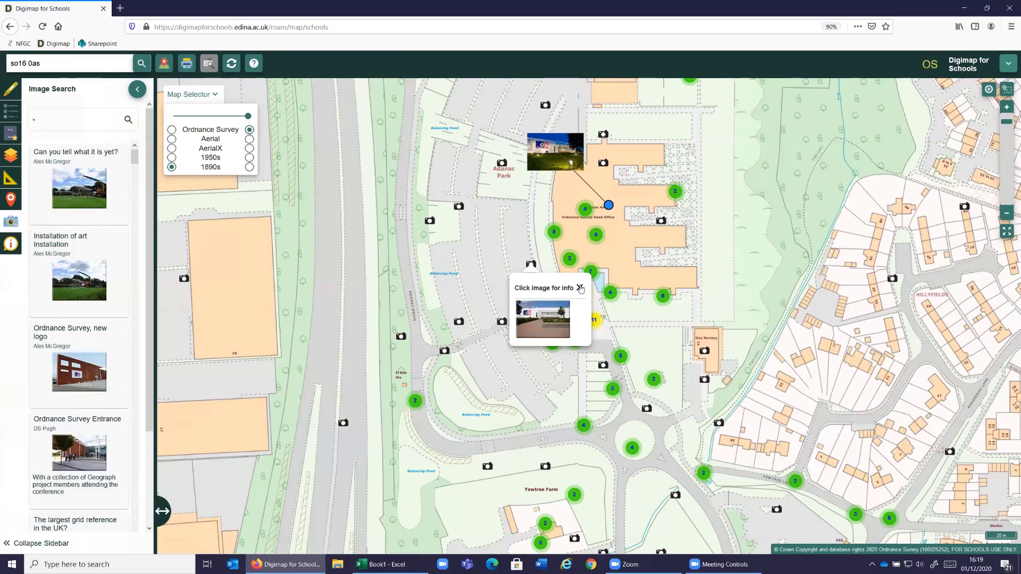
{"action": "left_click_drag", "start_coordinate": [731, 331], "coordinate": [600, 360]}
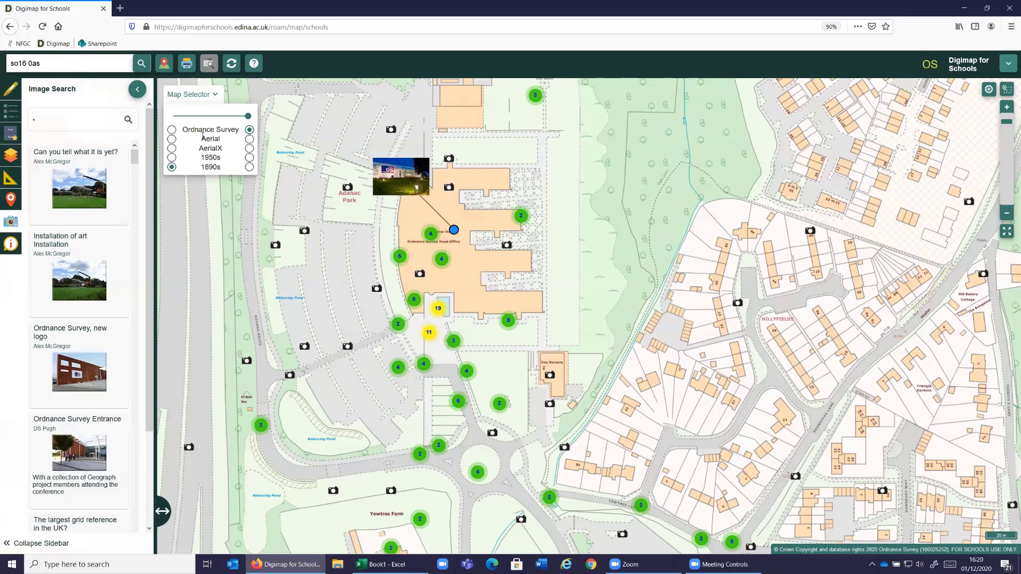
{"action": "left_click", "coordinate": [137, 90]}
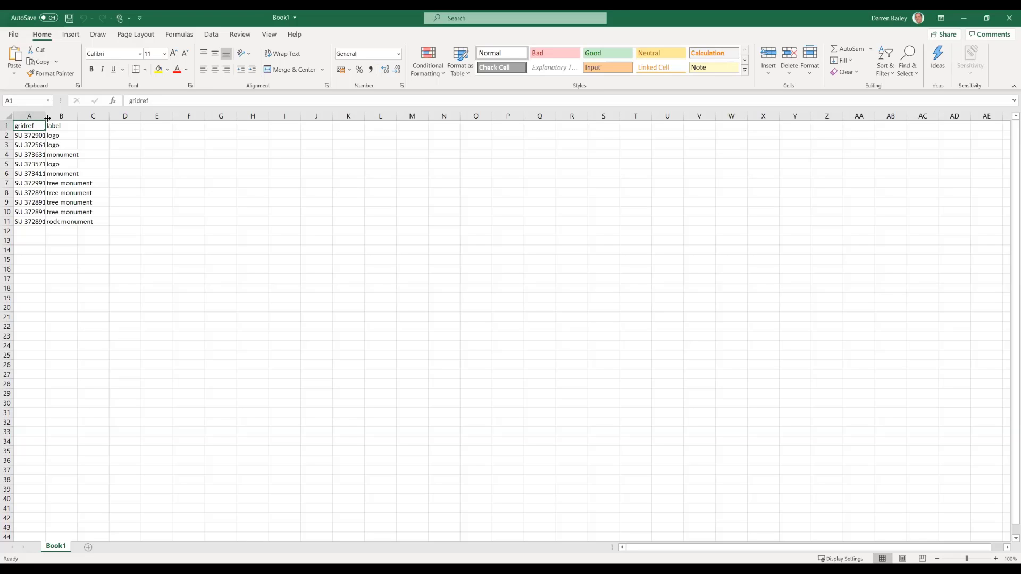
- Switch to Book1 in Excel and fit the gridref and label column widths to their contents
{"action": "double_click", "coordinate": [44, 115]}
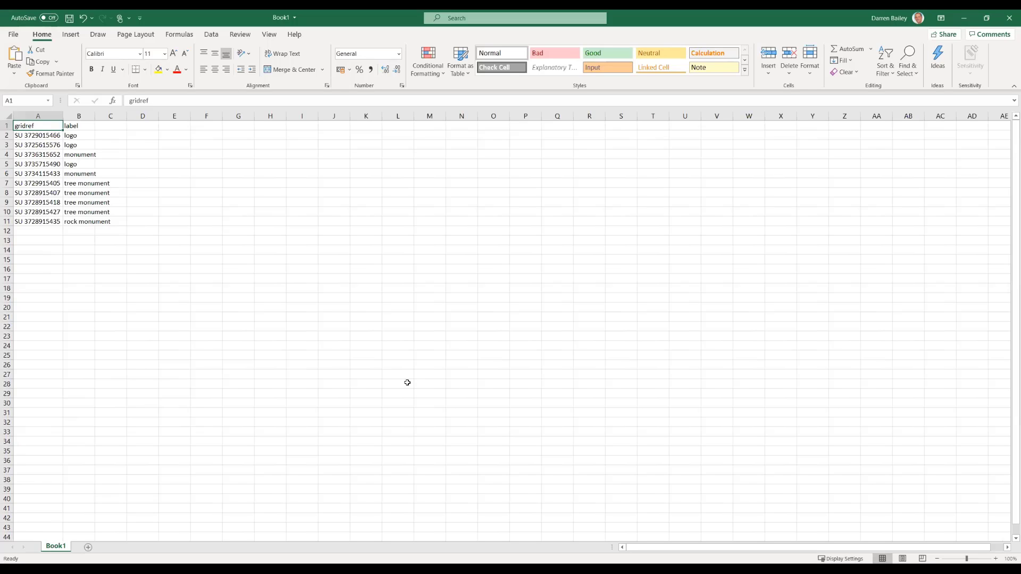
{"action": "double_click", "coordinate": [95, 117]}
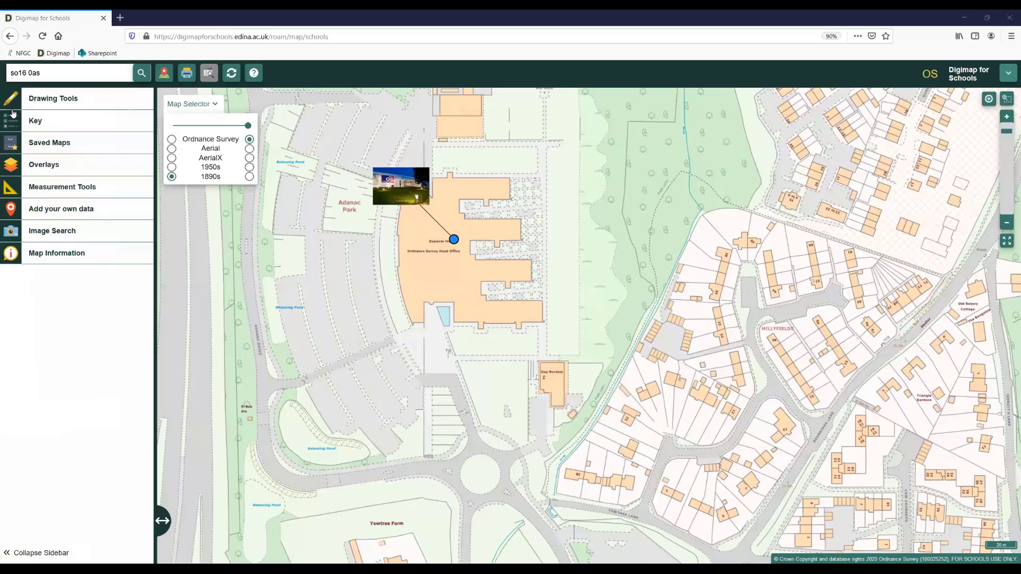
- Switch back to Digimap for Schools and import Book1.csv from the Desktop as your own data points
{"action": "left_click", "coordinate": [51, 280]}
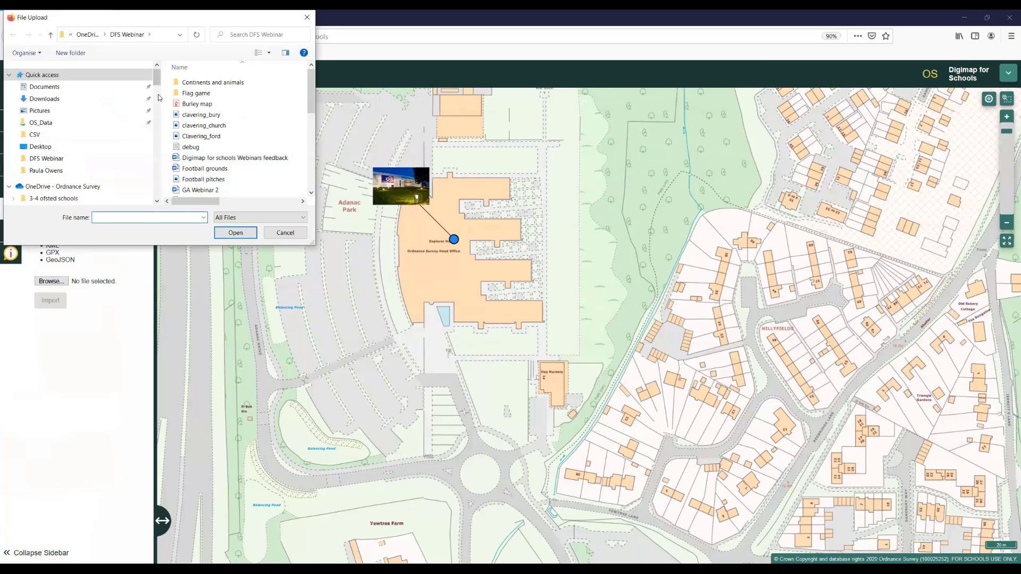
{"action": "left_click", "coordinate": [75, 147]}
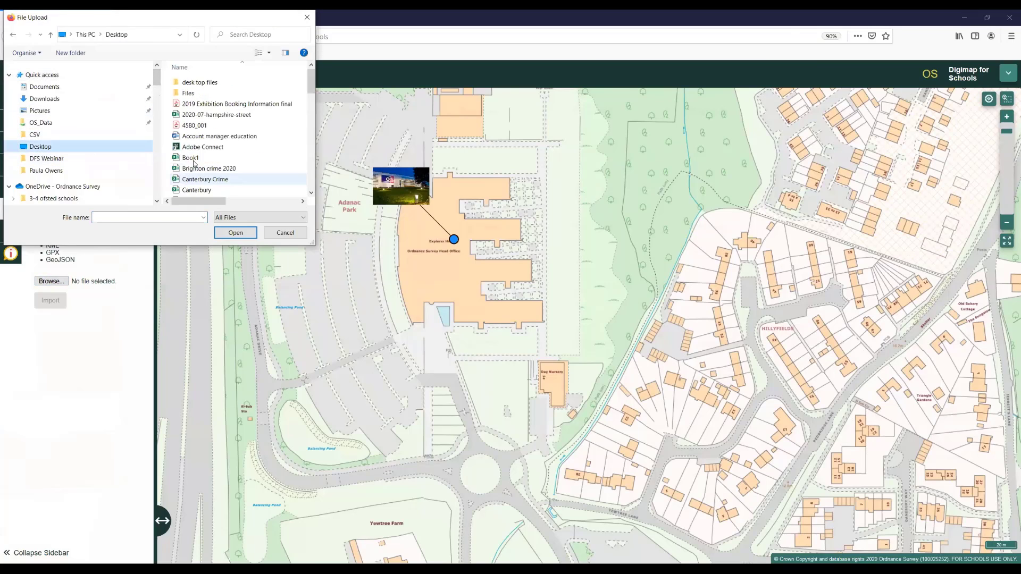
{"action": "left_click", "coordinate": [194, 159]}
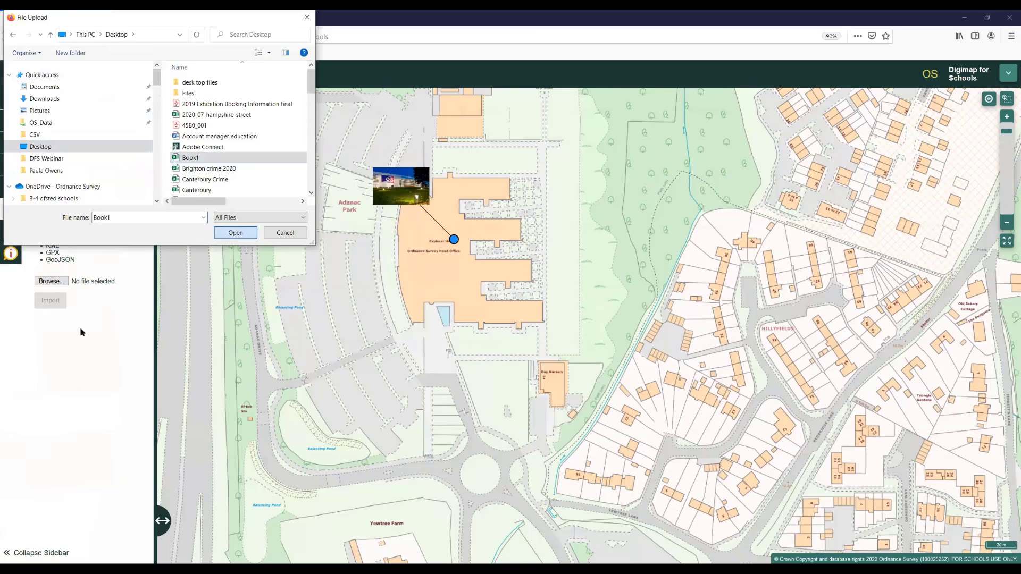
{"action": "key", "text": "Return"}
{"action": "left_click", "coordinate": [50, 301]}
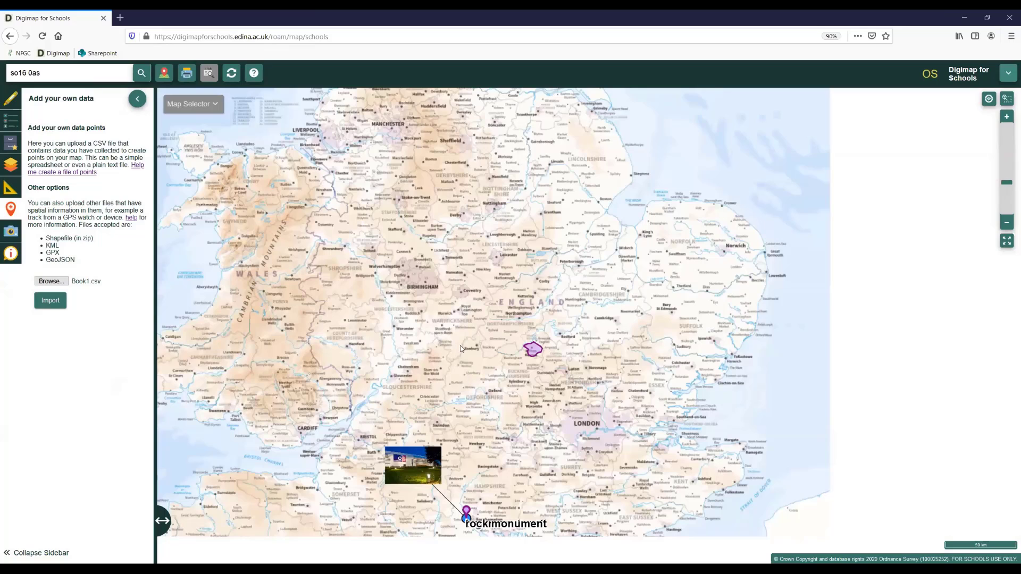
- Examine the imported Book1.csv points and their labels around the Ordnance Survey Head Office near Southampton
{"action": "left_click_drag", "start_coordinate": [460, 507], "coordinate": [444, 321]}
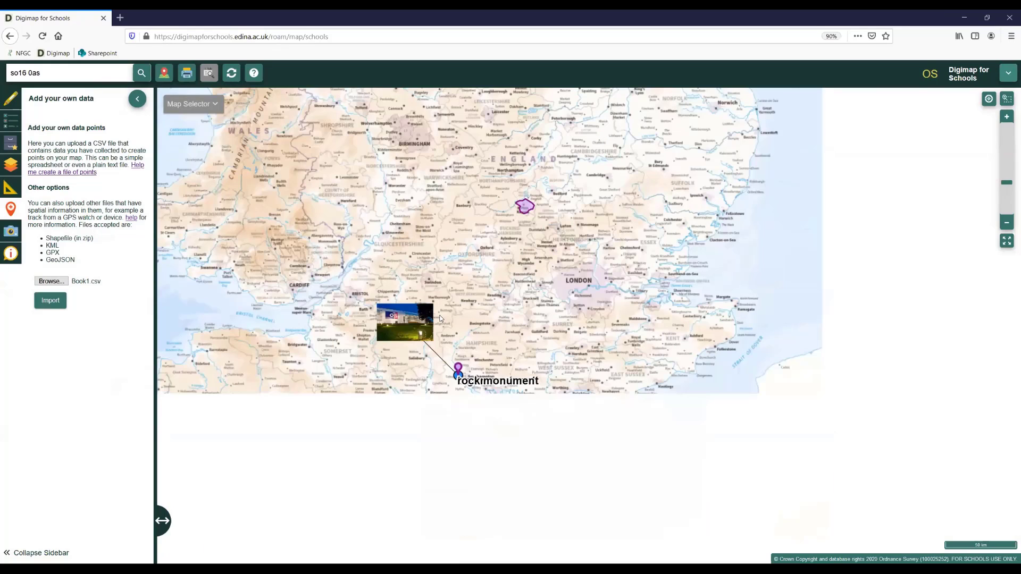
{"action": "scroll", "coordinate": [450, 330], "scroll_direction": "up", "scroll_amount": 2}
{"action": "scroll", "coordinate": [449, 330], "scroll_direction": "up", "scroll_amount": 2}
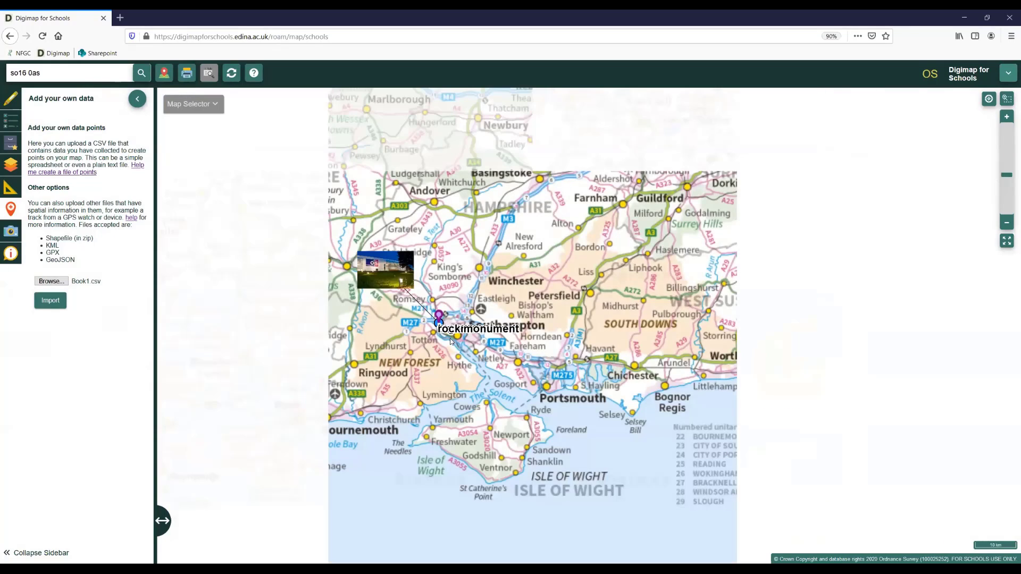
{"action": "scroll", "coordinate": [439, 334], "scroll_direction": "up", "scroll_amount": 1}
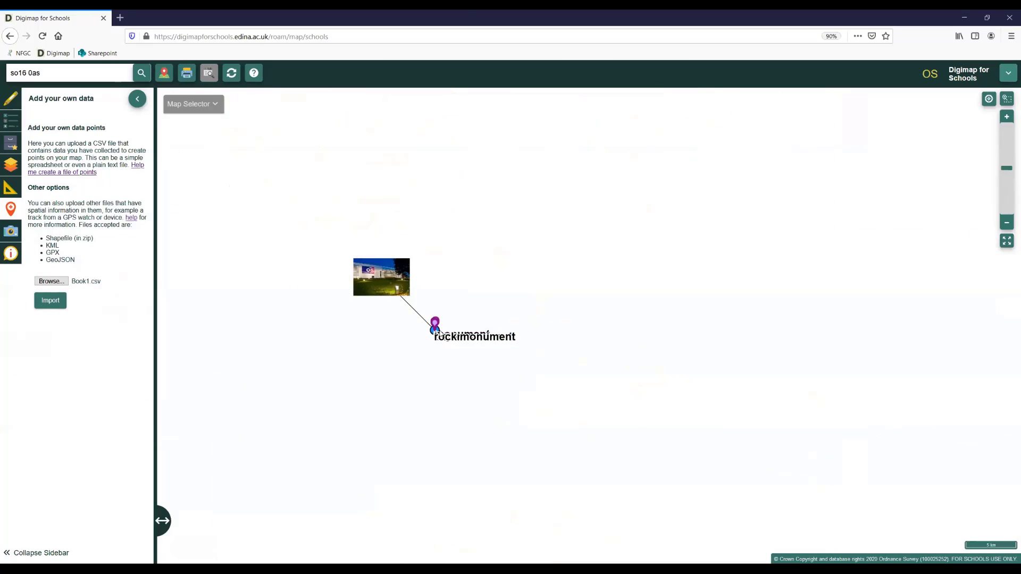
{"action": "scroll", "coordinate": [440, 334], "scroll_direction": "up", "scroll_amount": 1}
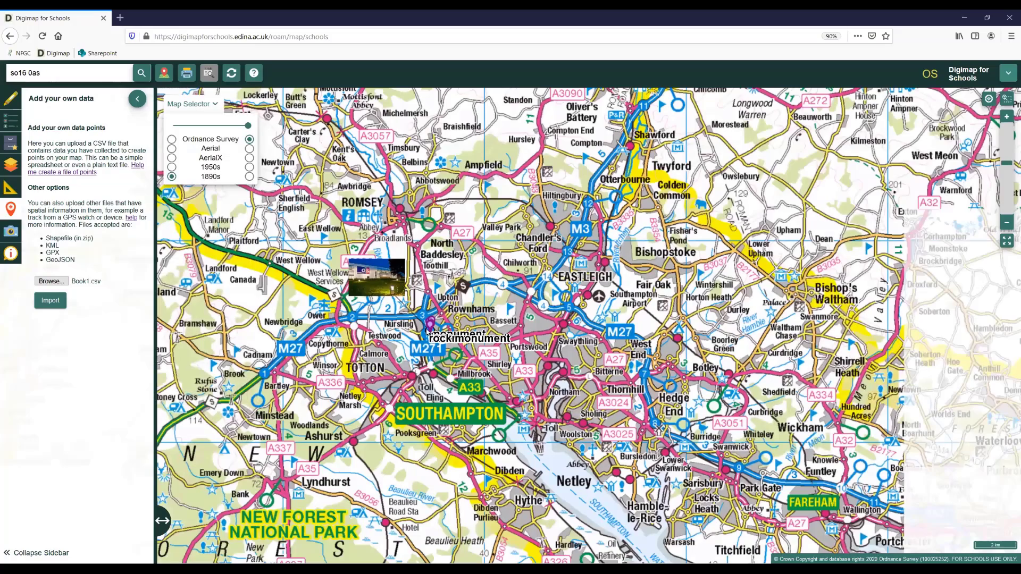
{"action": "scroll", "coordinate": [428, 331], "scroll_direction": "up", "scroll_amount": 1}
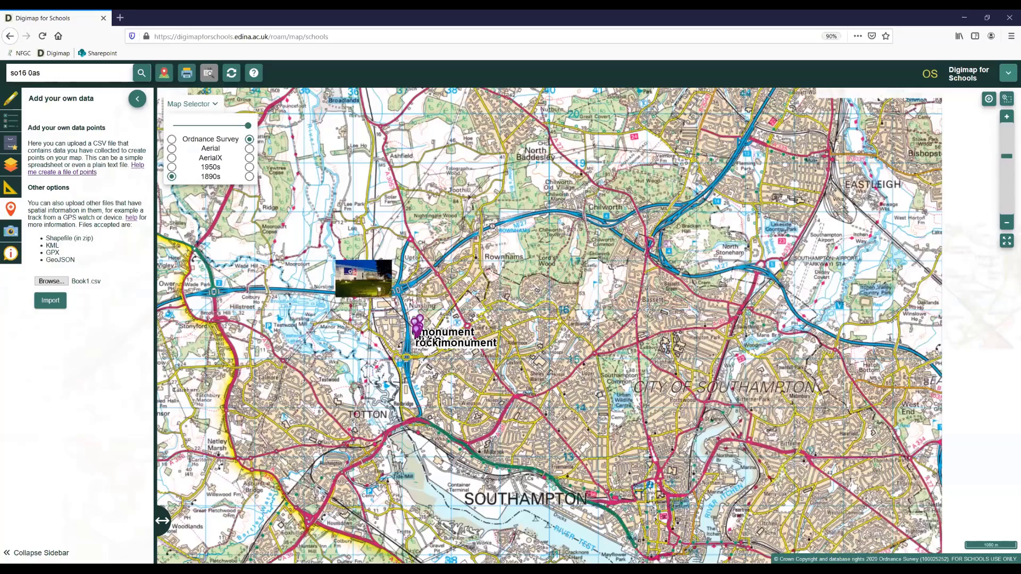
{"action": "scroll", "coordinate": [413, 342], "scroll_direction": "up", "scroll_amount": 1}
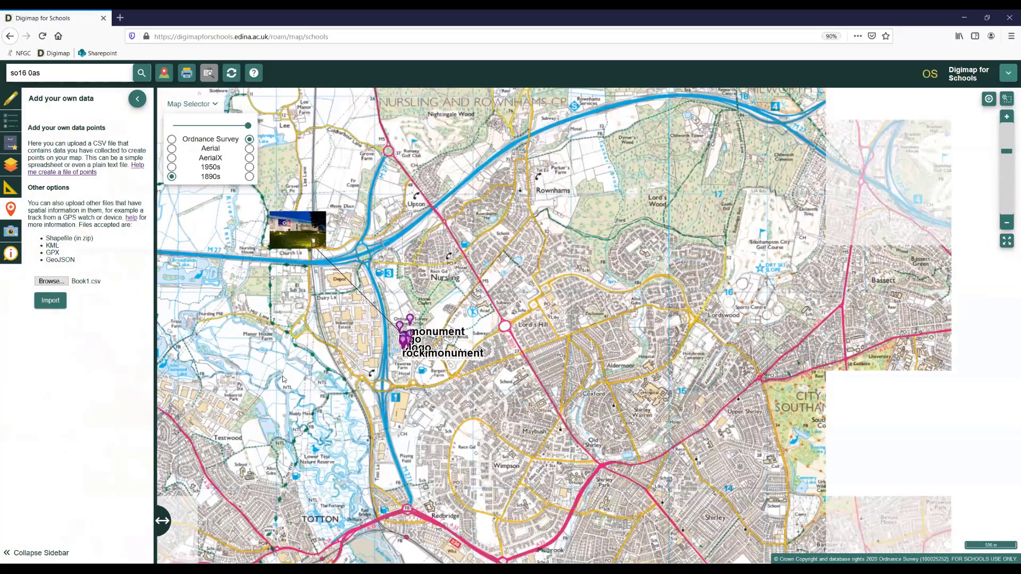
{"action": "scroll", "coordinate": [349, 328], "scroll_direction": "up", "scroll_amount": 1}
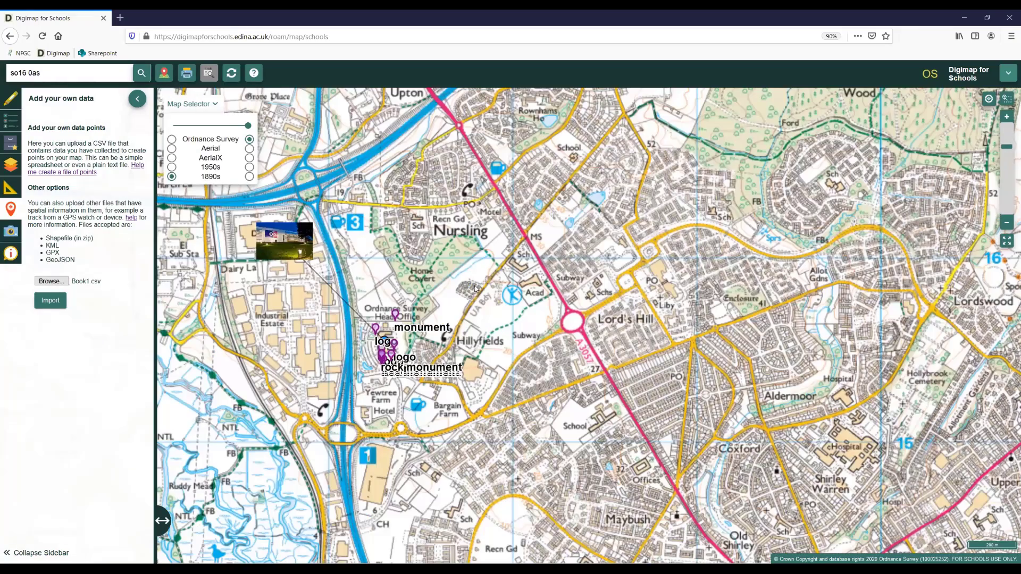
{"action": "scroll", "coordinate": [305, 363], "scroll_direction": "up", "scroll_amount": 3}
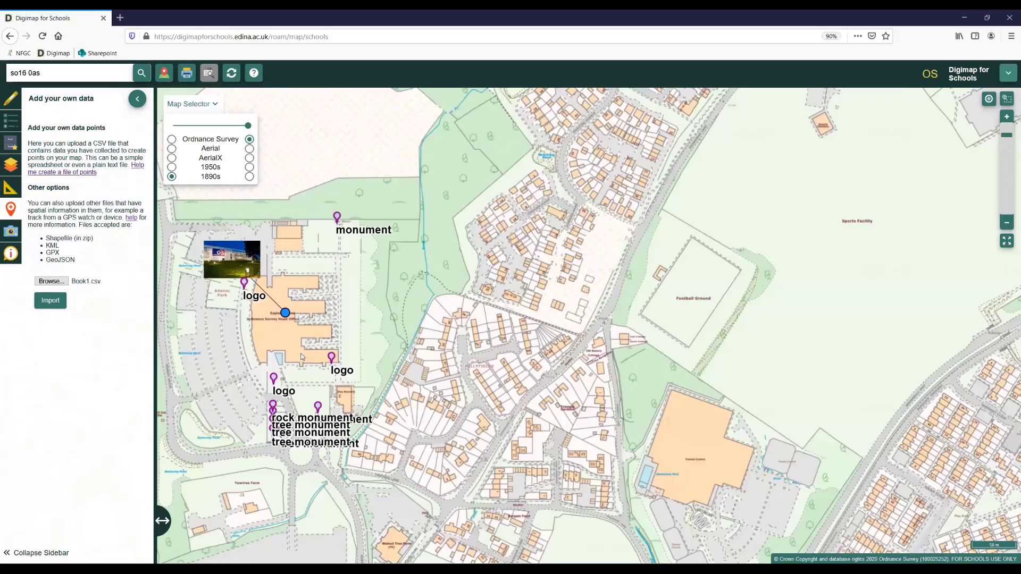
{"action": "left_click_drag", "start_coordinate": [557, 334], "coordinate": [613, 369]}
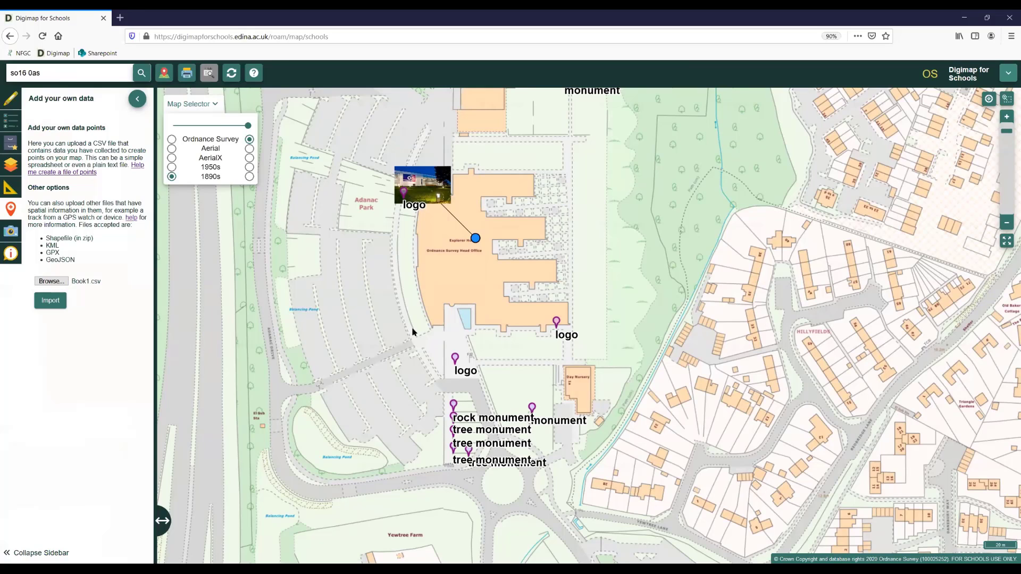
- Open the saved map Sound Levels Aerial from the Primary demo maps, replacing the current drawings, and focus on its labelled points
{"action": "left_click", "coordinate": [10, 141]}
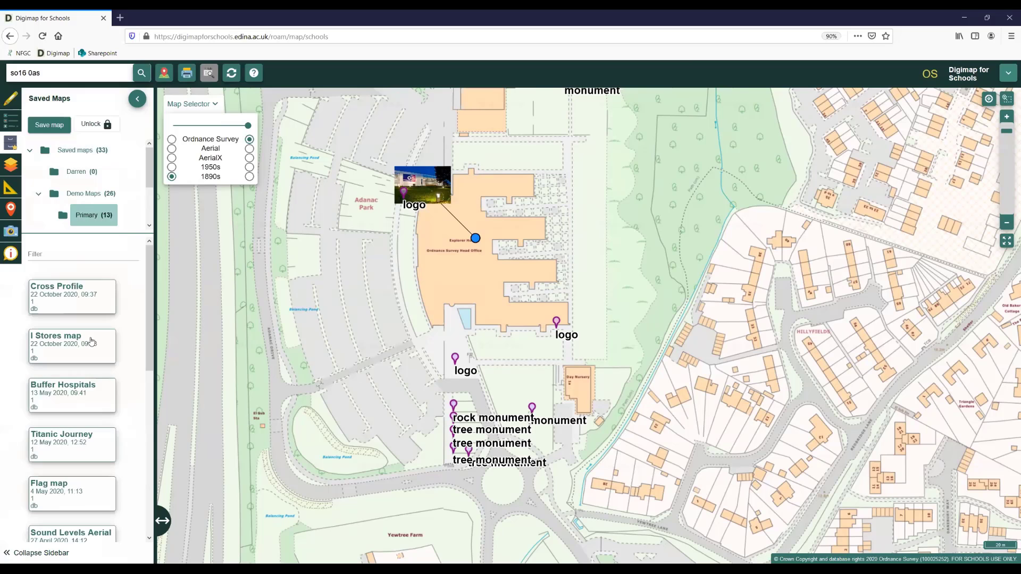
{"action": "scroll", "coordinate": [92, 341], "scroll_direction": "down", "scroll_amount": 2}
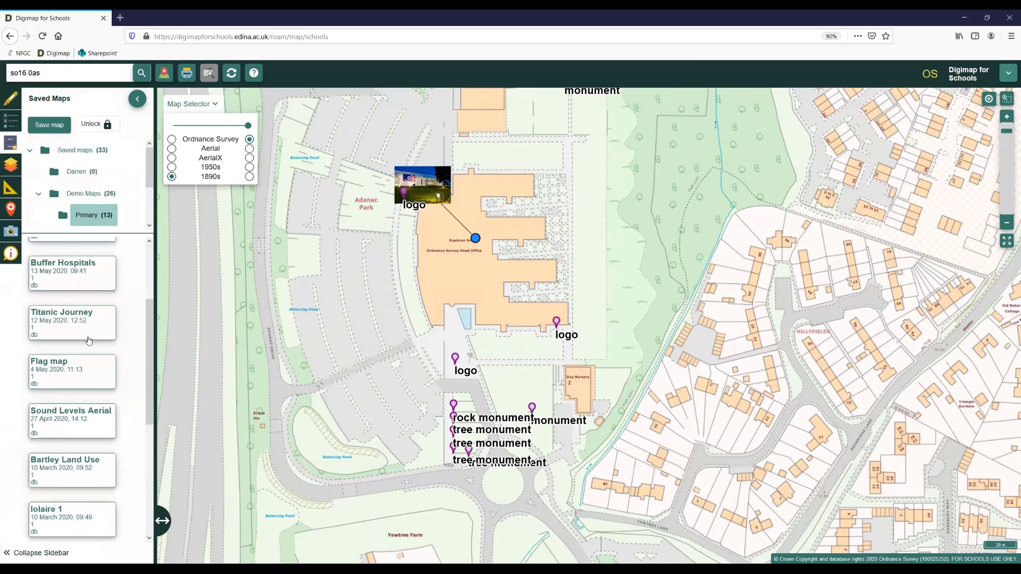
{"action": "scroll", "coordinate": [87, 341], "scroll_direction": "down", "scroll_amount": 2}
{"action": "left_click", "coordinate": [88, 341]}
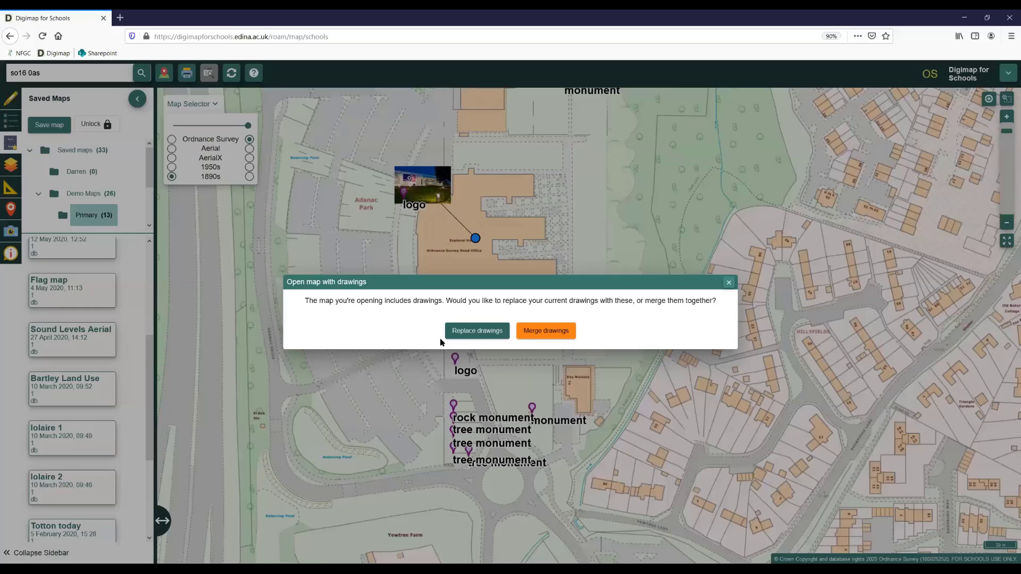
{"action": "left_click", "coordinate": [445, 335]}
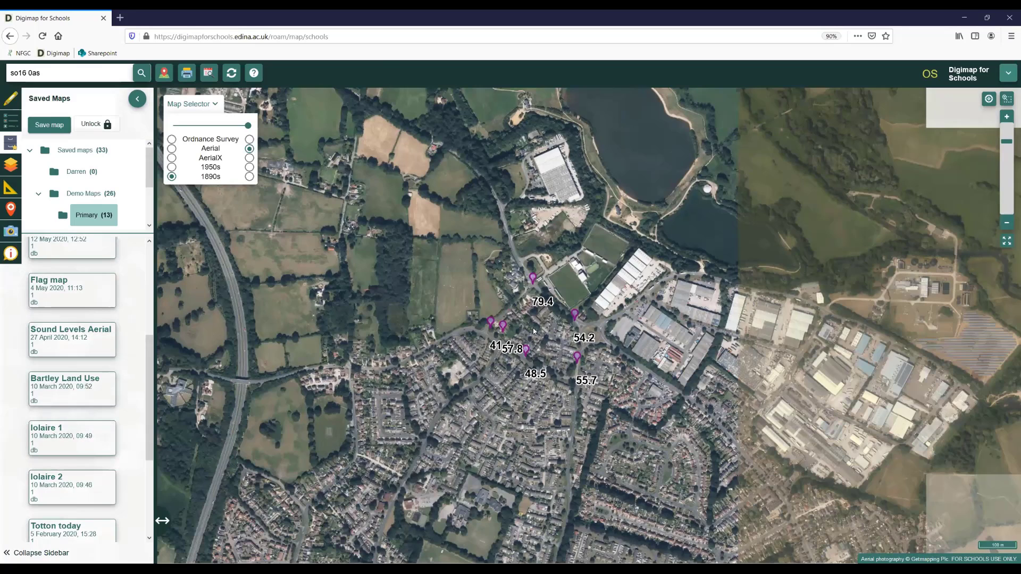
{"action": "scroll", "coordinate": [534, 331], "scroll_direction": "up", "scroll_amount": 1}
{"action": "scroll", "coordinate": [535, 329], "scroll_direction": "up", "scroll_amount": 1}
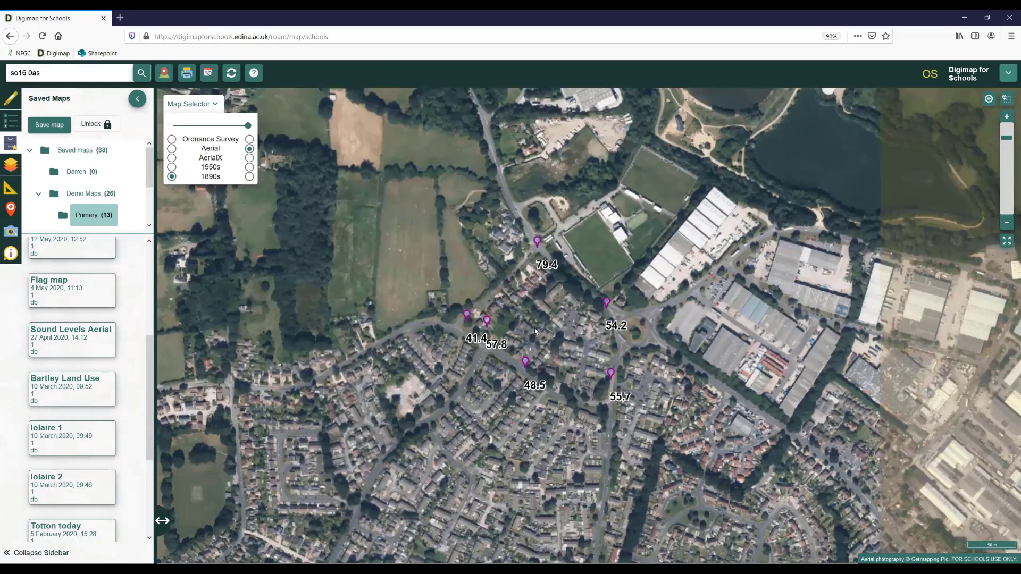
{"action": "scroll", "coordinate": [534, 327], "scroll_direction": "up", "scroll_amount": 1}
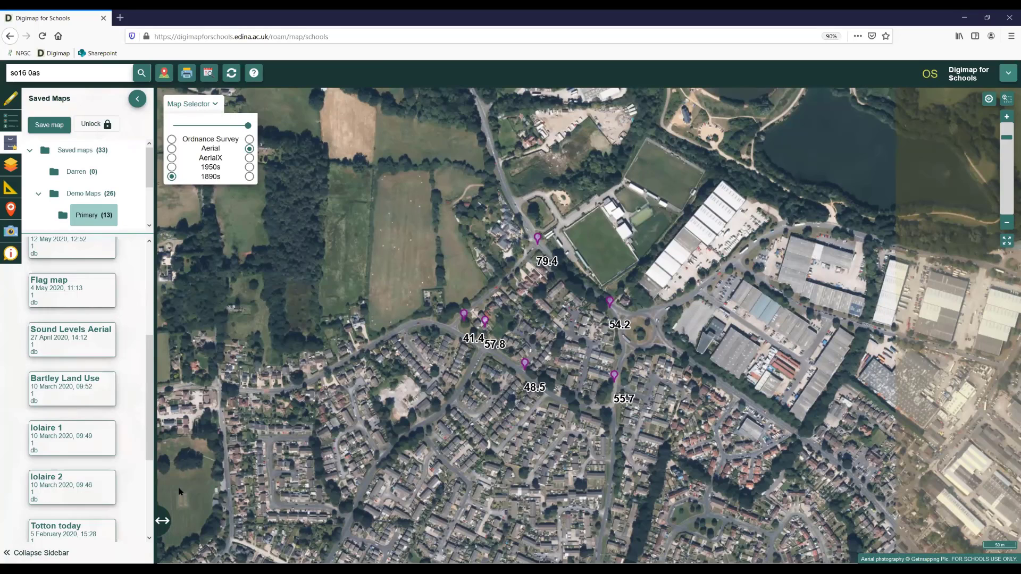
- Open the saved map Titanic Journey and replace the current drawings with its own
{"action": "scroll", "coordinate": [150, 437], "scroll_direction": "down", "scroll_amount": 3}
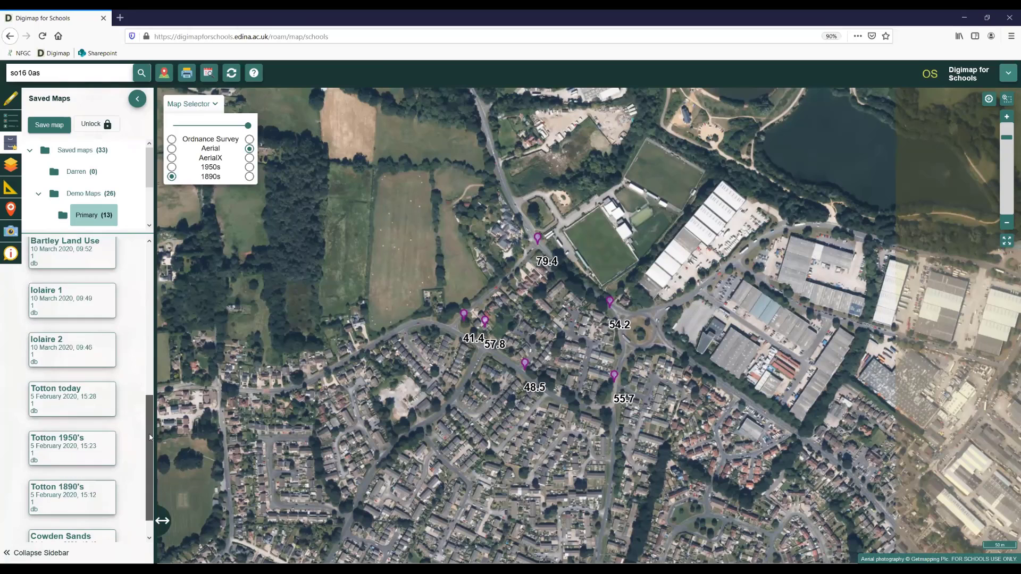
{"action": "scroll", "coordinate": [75, 345], "scroll_direction": "up", "scroll_amount": 3}
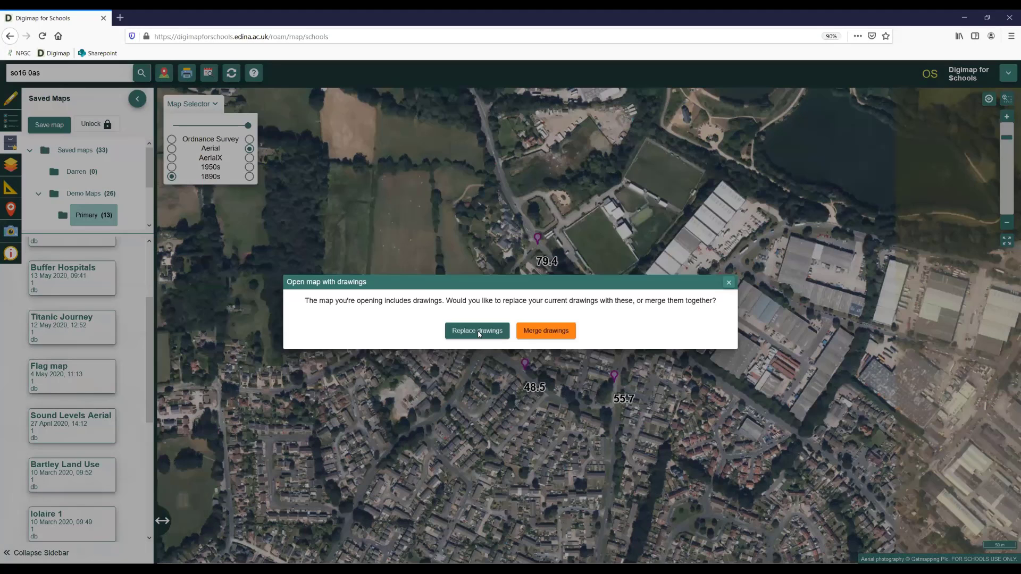
{"action": "left_click", "coordinate": [477, 331]}
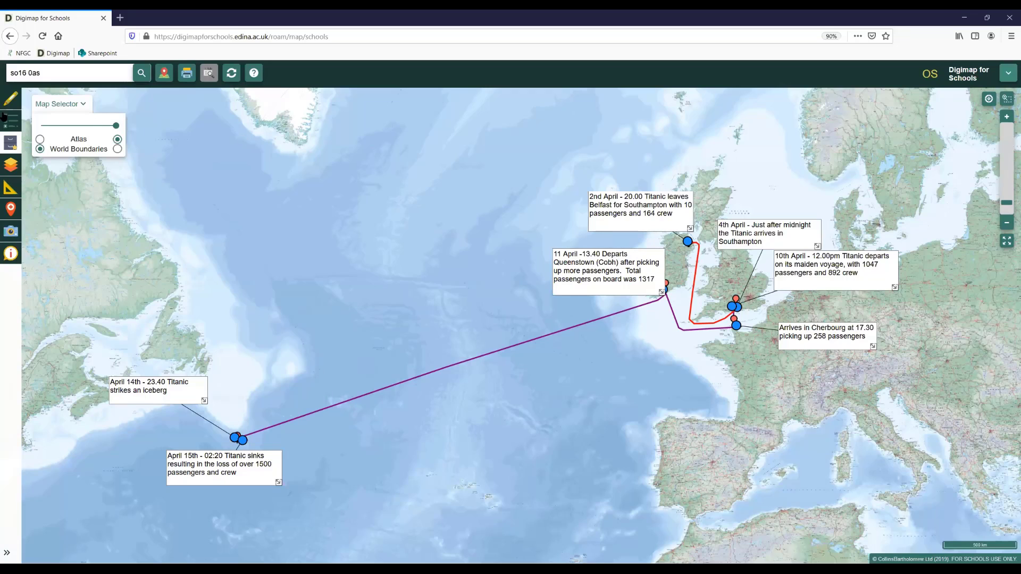
- Return to the saved maps, unlock map management with the 4-digit PIN, and cancel saving the map
{"action": "left_click", "coordinate": [10, 143]}
{"action": "left_click_drag", "start_coordinate": [155, 272], "coordinate": [160, 257]}
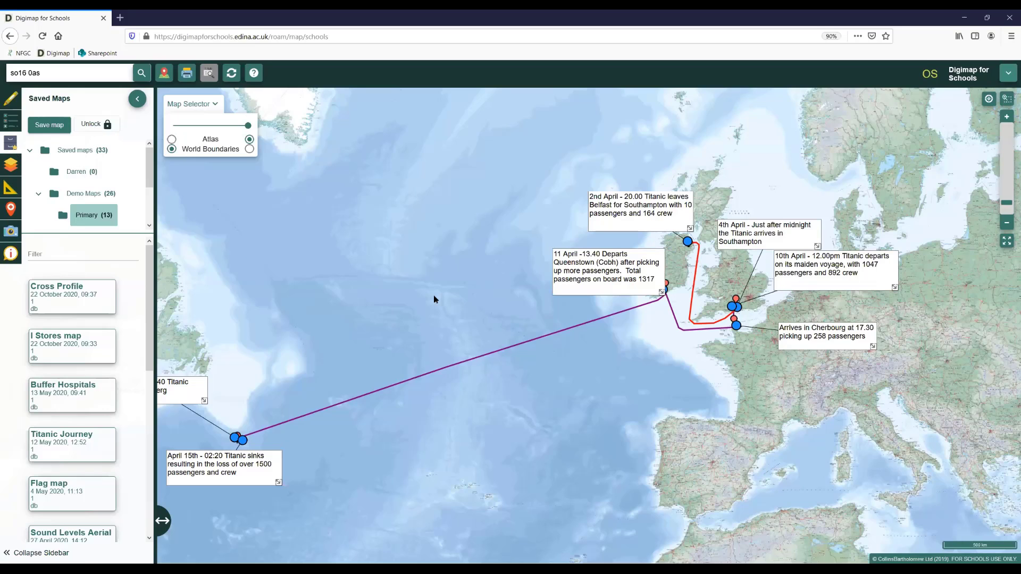
{"action": "left_click", "coordinate": [96, 124]}
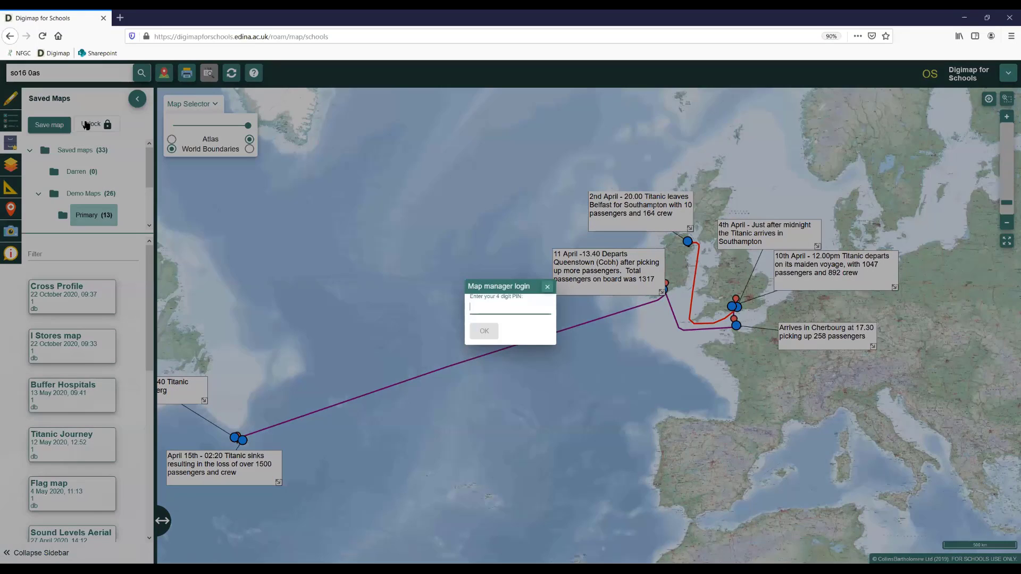
{"action": "type", "text": "123"}
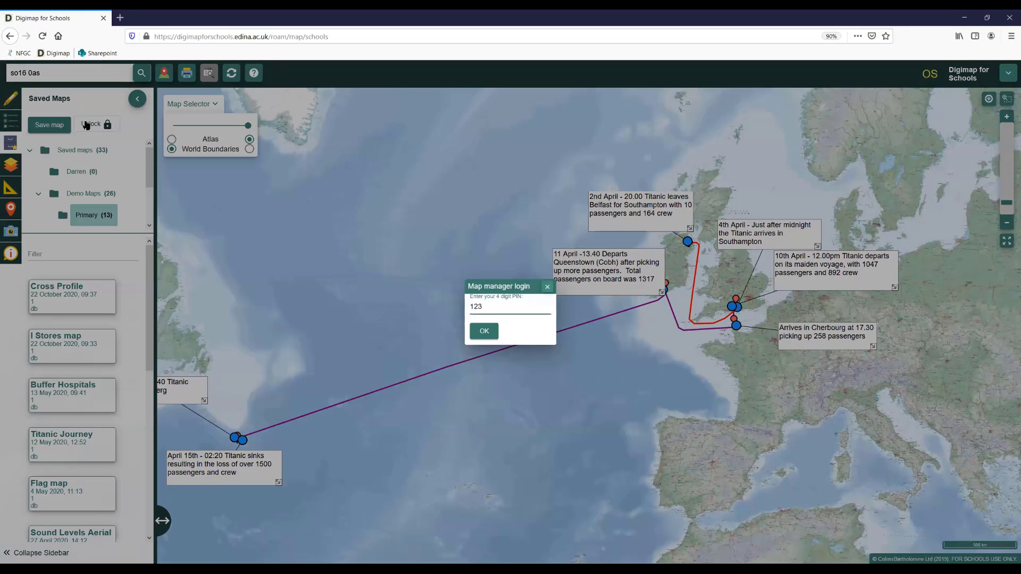
{"action": "key", "text": "Return"}
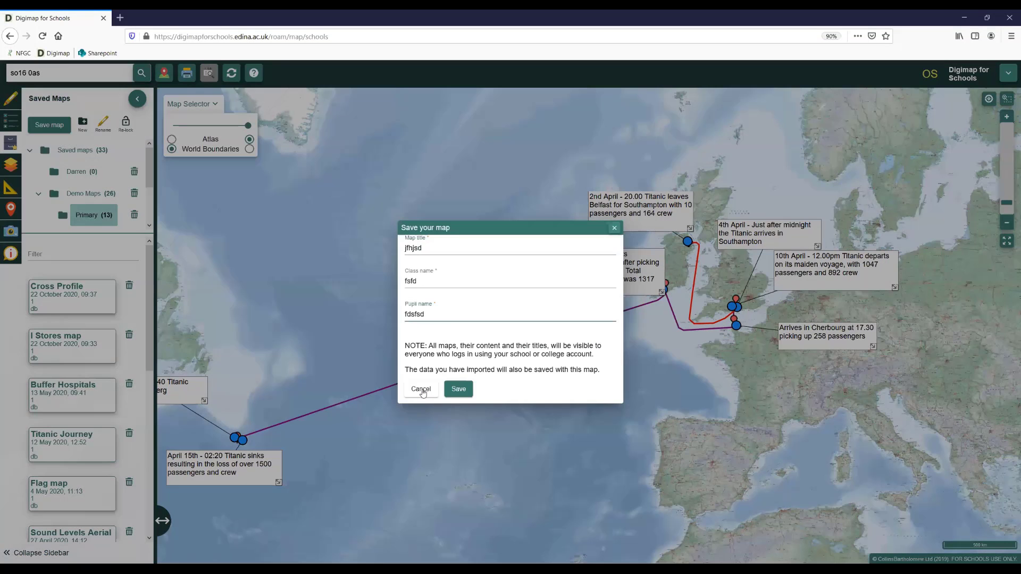
{"action": "left_click", "coordinate": [285, 362]}
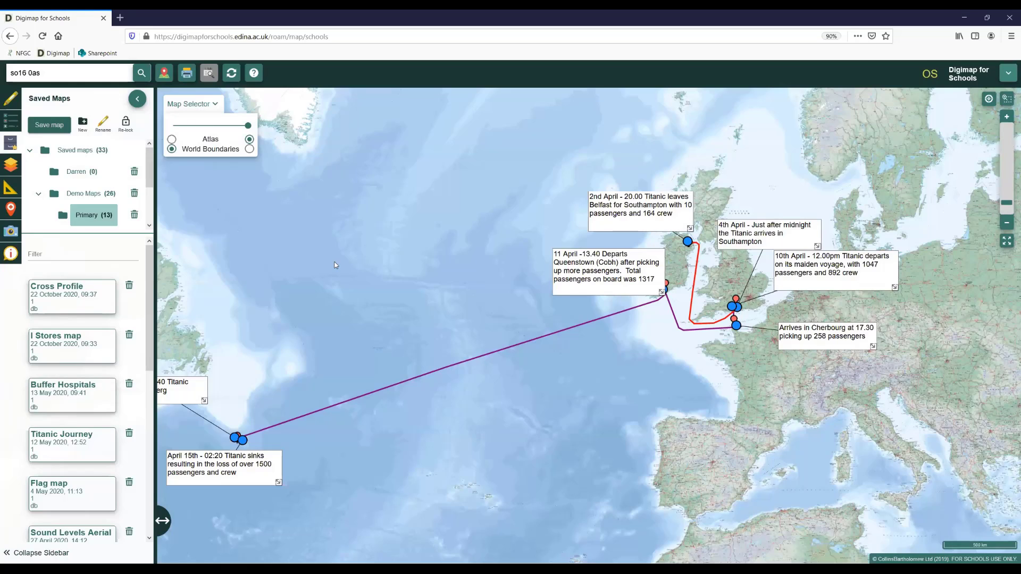
- Open the print settings for the Titanic map and look at the available print formats
{"action": "left_click", "coordinate": [190, 76]}
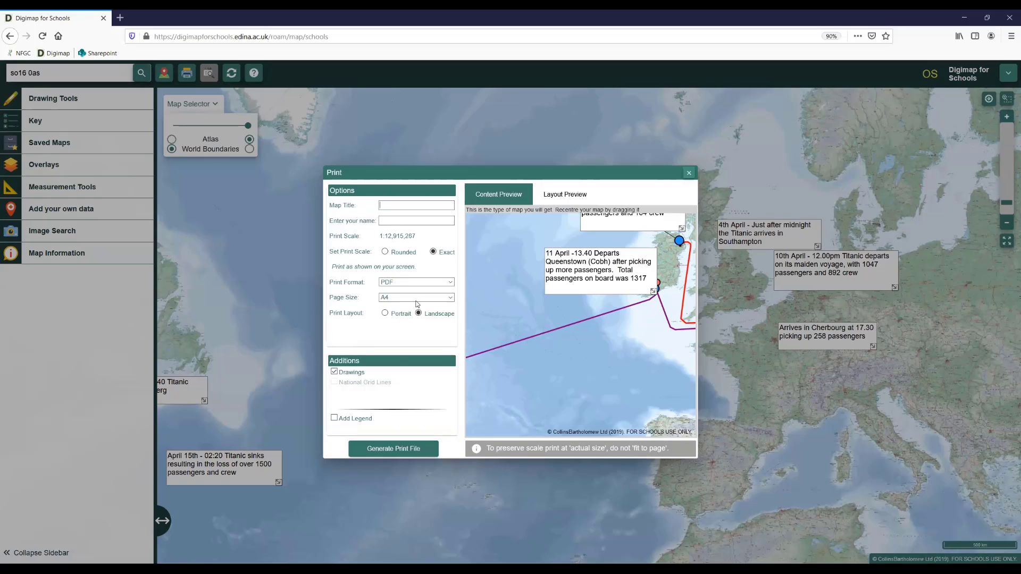
{"action": "left_click", "coordinate": [414, 282]}
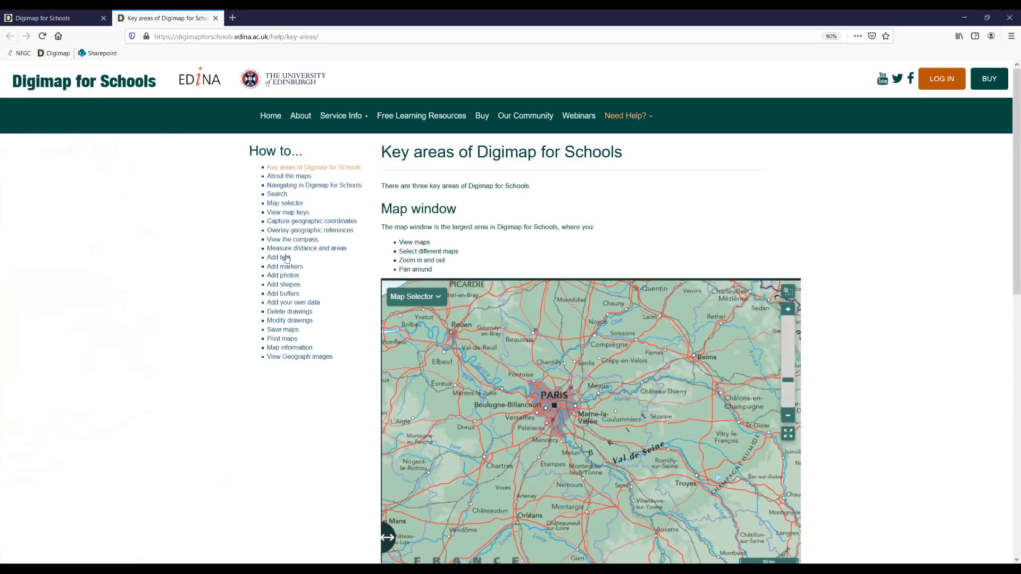
- View the Add text topic in the online help, then close the help page and return to the map
{"action": "left_click", "coordinate": [286, 258]}
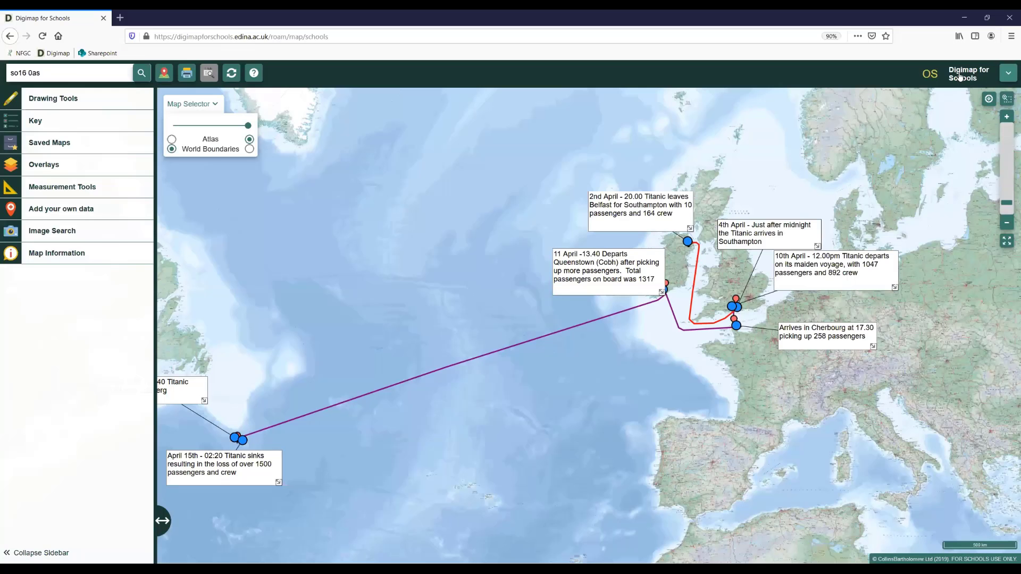
{"action": "key", "text": "ctrl+w"}
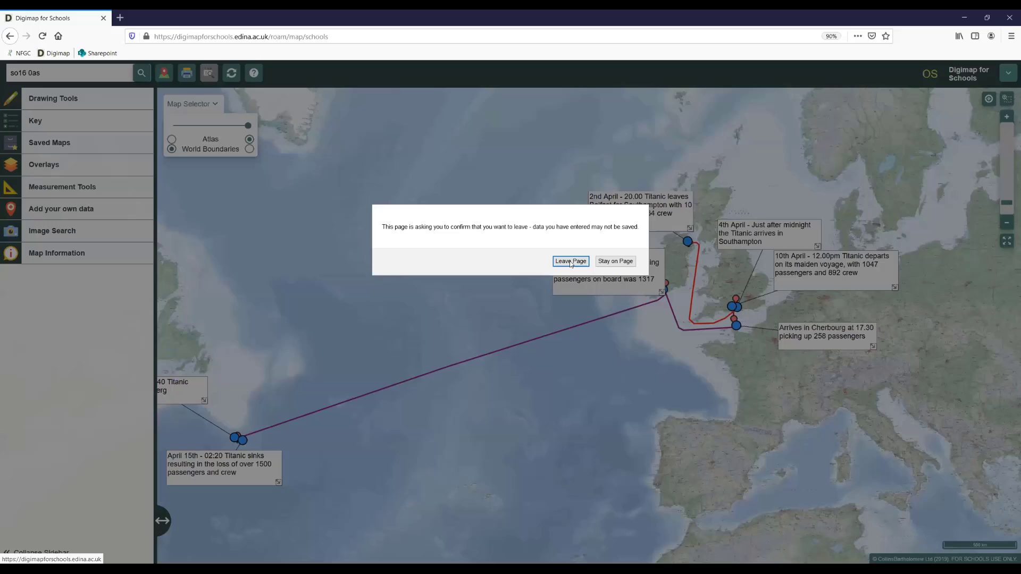
- Leave the map for the Digimap for Schools home page and open the Primary category of the Free Learning Resources
{"action": "left_click", "coordinate": [570, 262]}
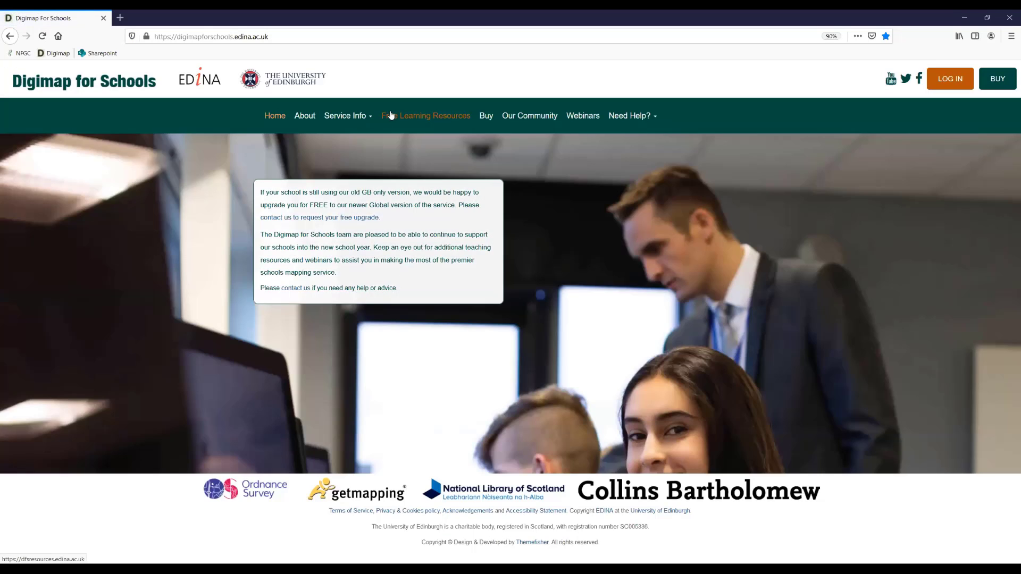
{"action": "left_click", "coordinate": [427, 117]}
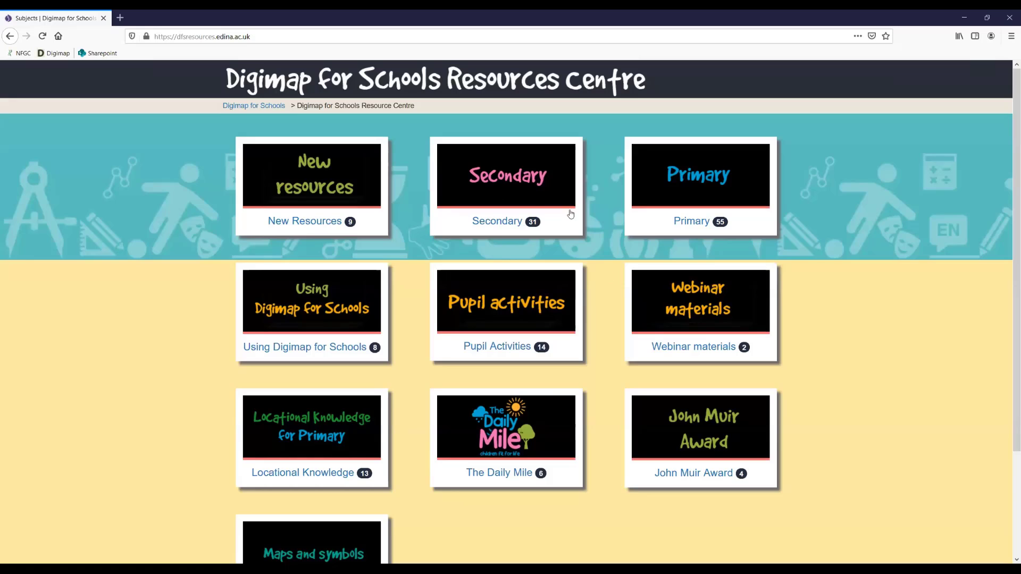
{"action": "left_click", "coordinate": [684, 226]}
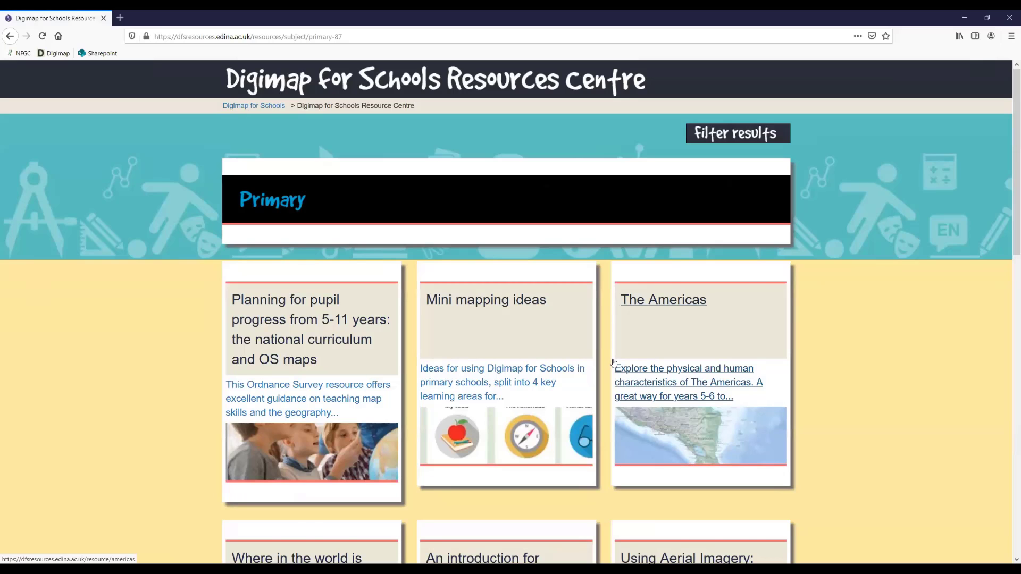
- Browse the Primary learning resources on the first and second pages of the Resources Centre
{"action": "scroll", "coordinate": [613, 362], "scroll_direction": "down", "scroll_amount": 2}
{"action": "scroll", "coordinate": [610, 360], "scroll_direction": "down", "scroll_amount": 4}
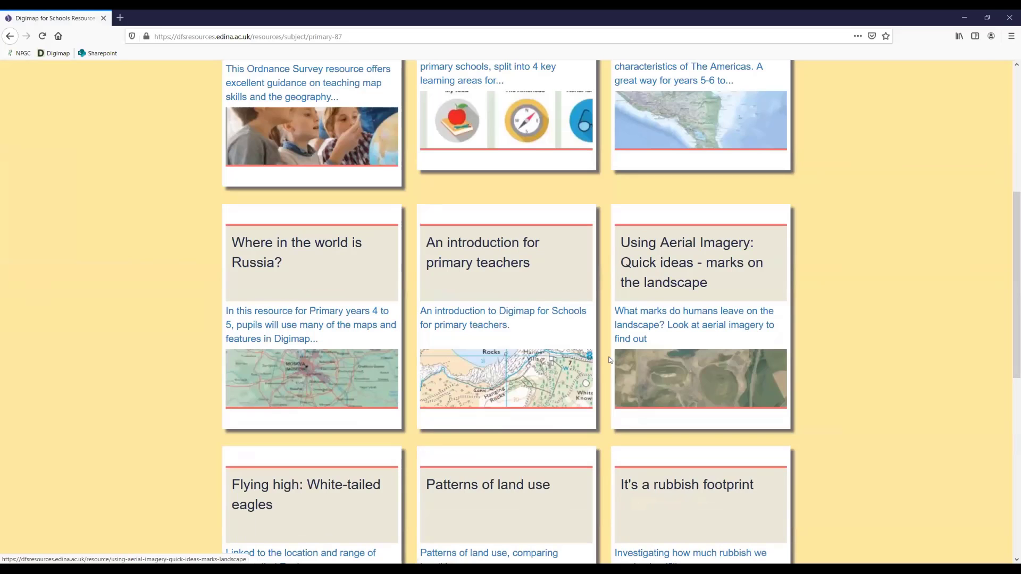
{"action": "scroll", "coordinate": [609, 359], "scroll_direction": "down", "scroll_amount": 1}
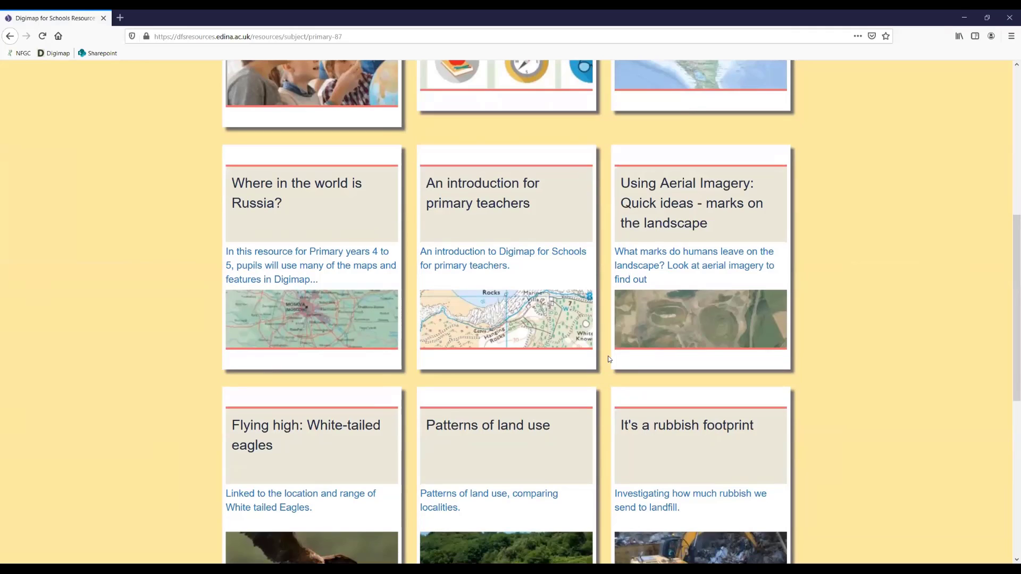
{"action": "scroll", "coordinate": [609, 359], "scroll_direction": "down", "scroll_amount": 4}
{"action": "scroll", "coordinate": [478, 467], "scroll_direction": "down", "scroll_amount": 4}
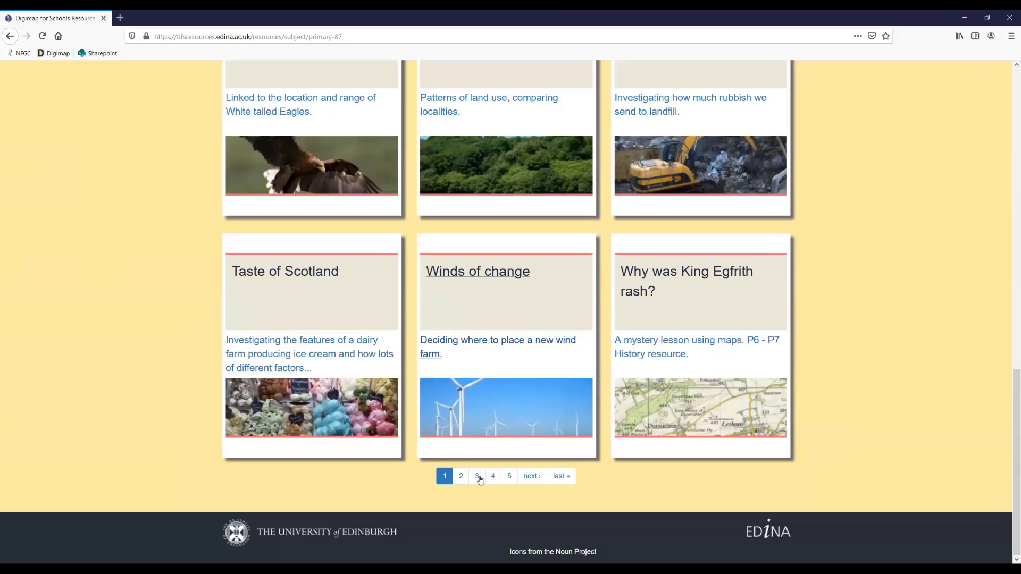
{"action": "left_click", "coordinate": [462, 476]}
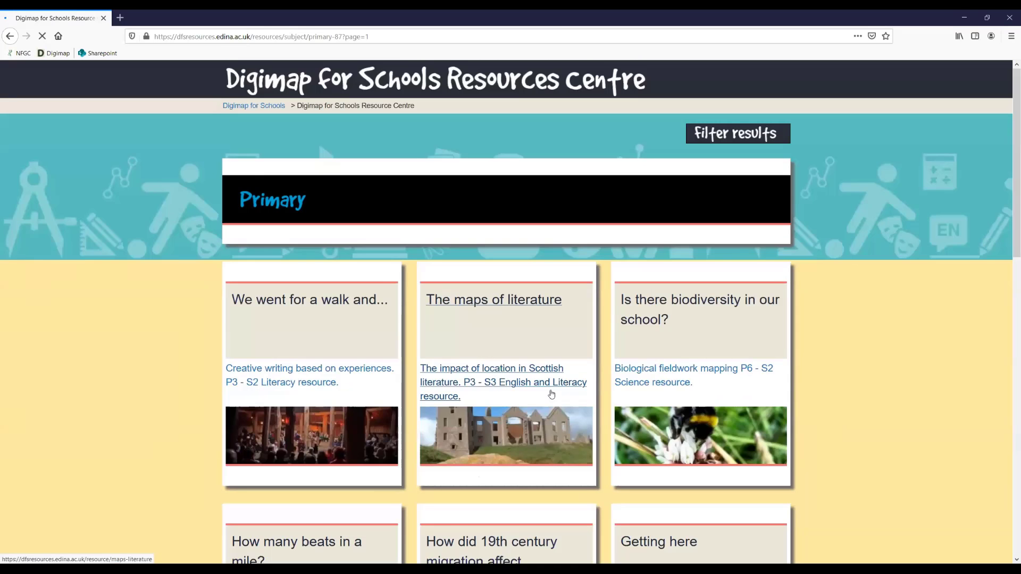
{"action": "scroll", "coordinate": [611, 319], "scroll_direction": "down", "scroll_amount": 4}
{"action": "scroll", "coordinate": [668, 232], "scroll_direction": "up", "scroll_amount": 5}
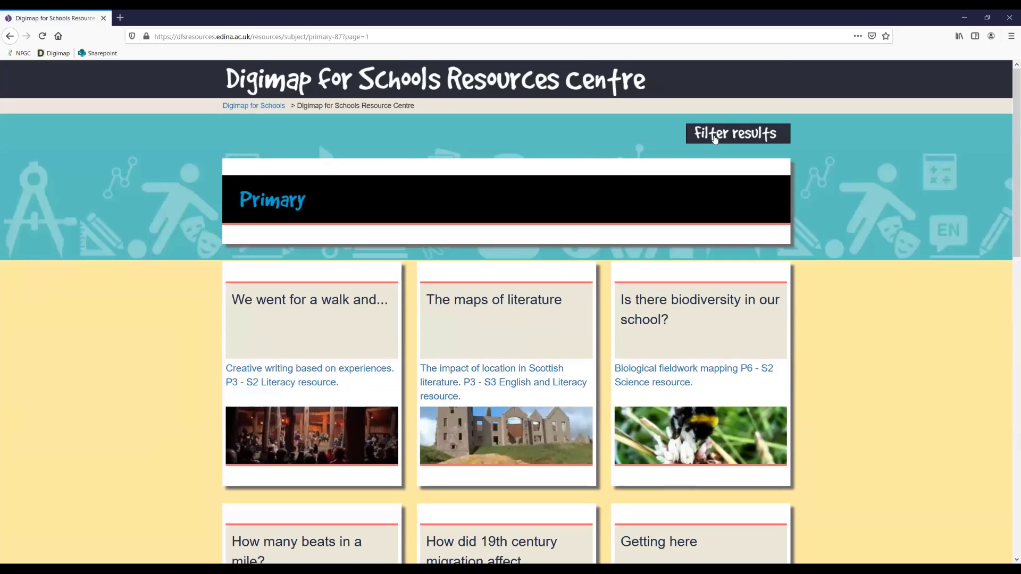
- Show the stage and subject filters for the Primary resources, and open the Treasure Hunt resource from the second results page
{"action": "left_click", "coordinate": [715, 137]}
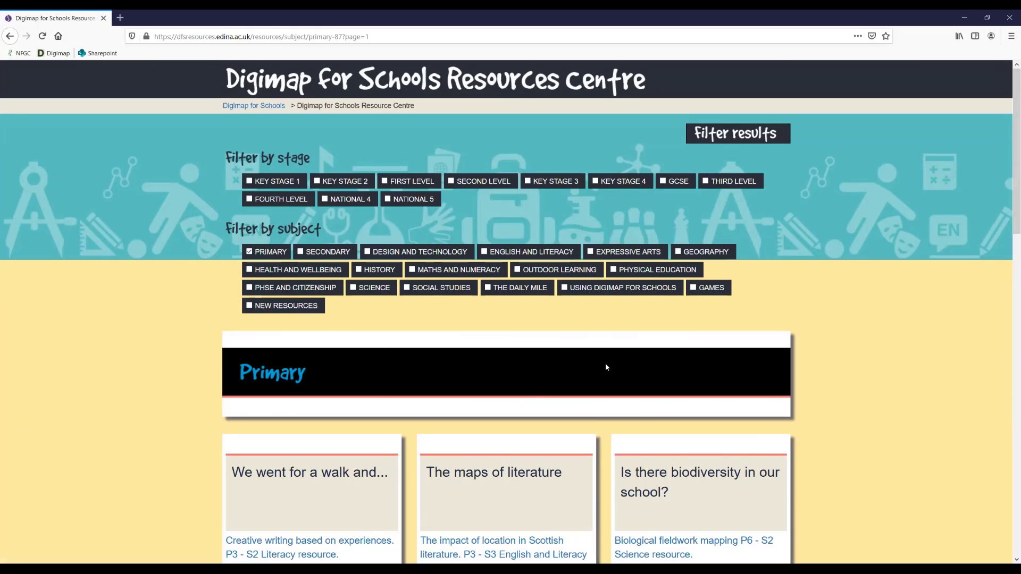
{"action": "scroll", "coordinate": [605, 430], "scroll_direction": "down", "scroll_amount": 5}
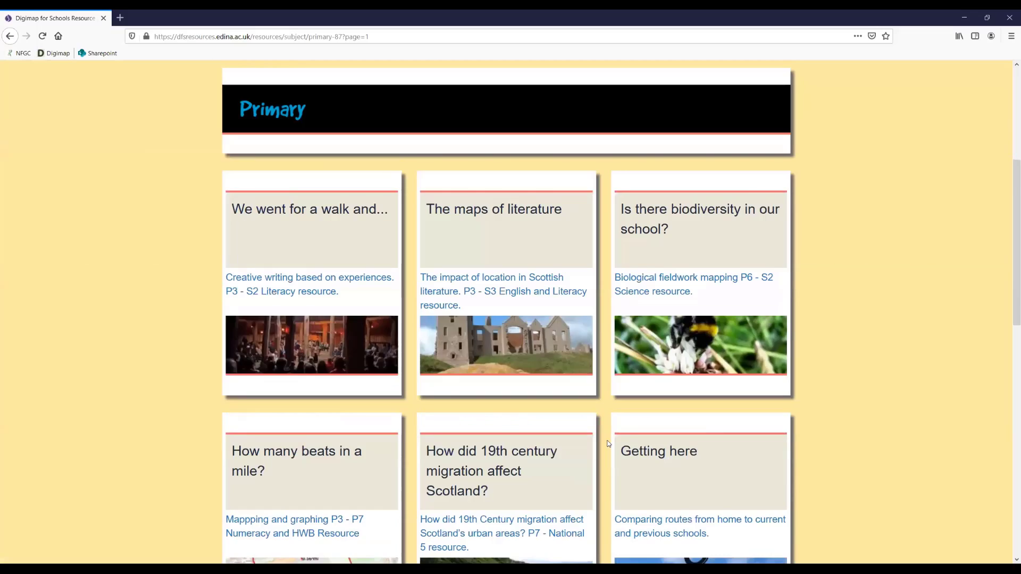
{"action": "scroll", "coordinate": [602, 440], "scroll_direction": "down", "scroll_amount": 10}
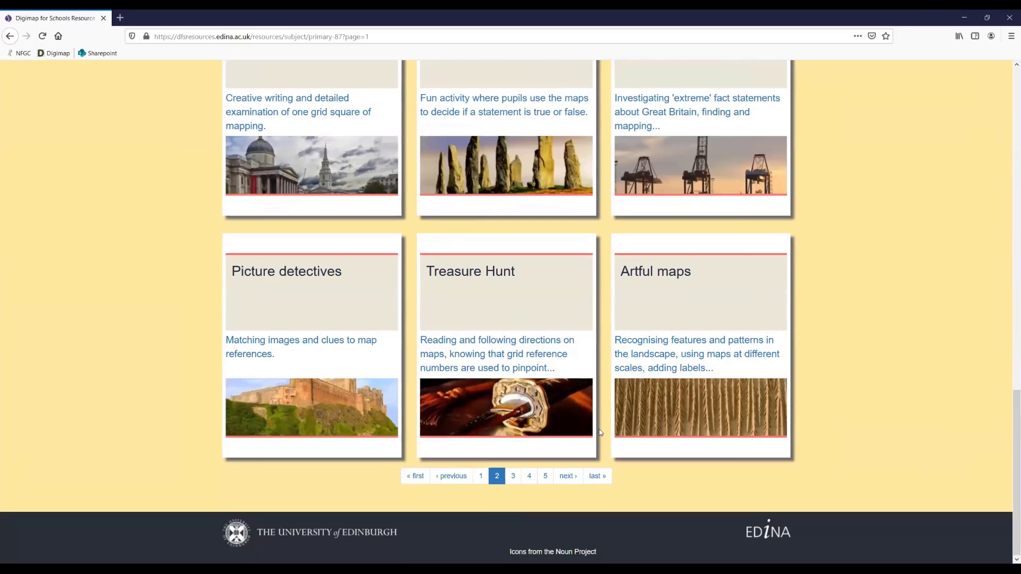
{"action": "left_click", "coordinate": [471, 274]}
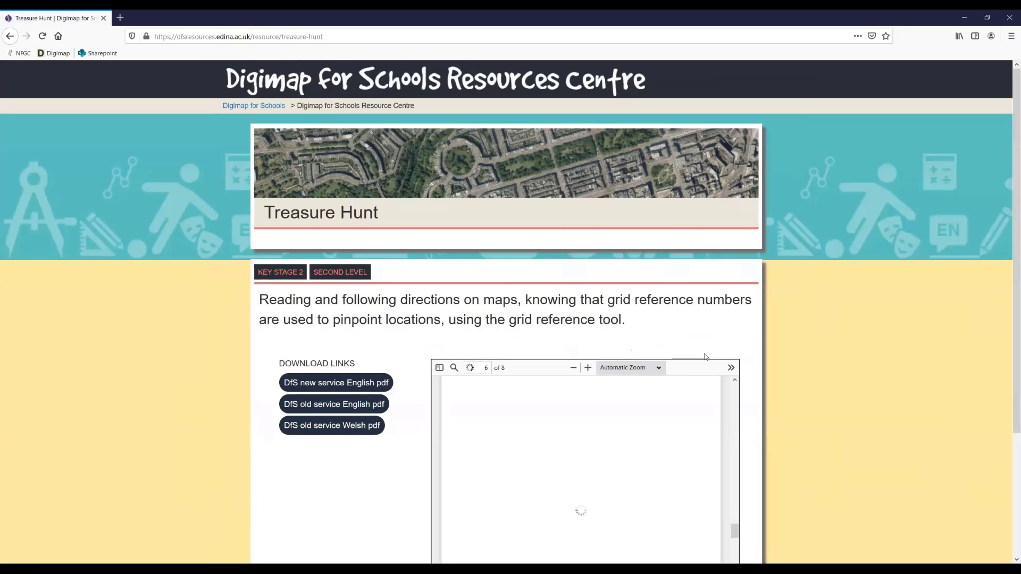
- Look through the Treasure Hunt PDF preview, from its activity and curriculum pages to the final page, and return to its cover
{"action": "scroll", "coordinate": [743, 343], "scroll_direction": "down", "scroll_amount": 3}
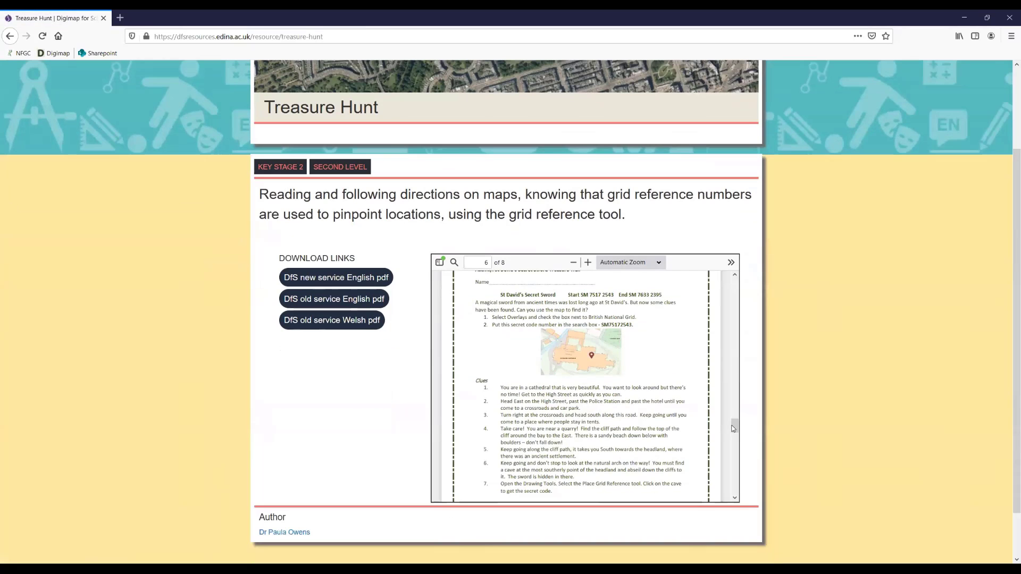
{"action": "left_click_drag", "start_coordinate": [732, 289], "coordinate": [736, 348]}
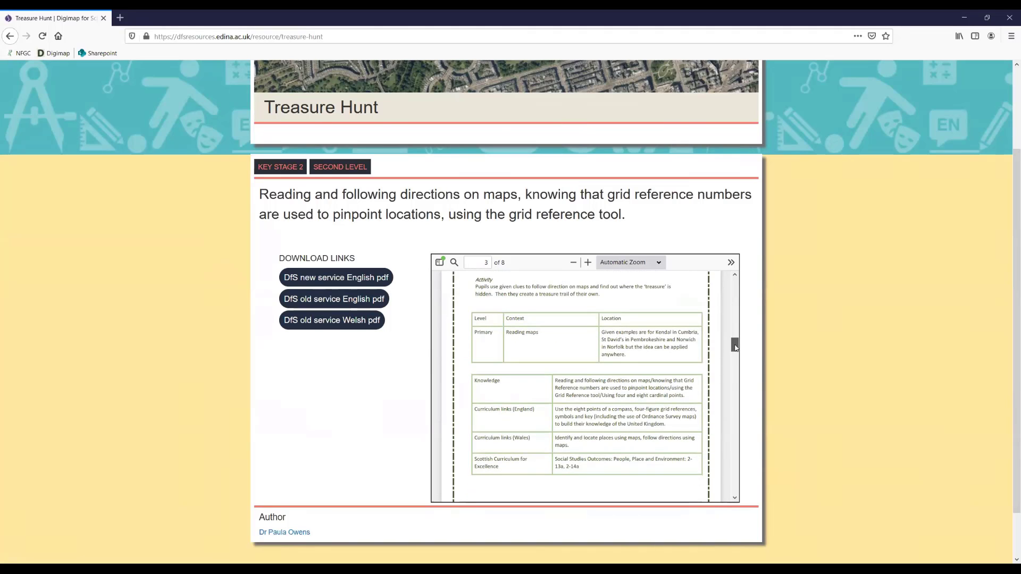
{"action": "left_click_drag", "start_coordinate": [736, 348], "coordinate": [738, 485]}
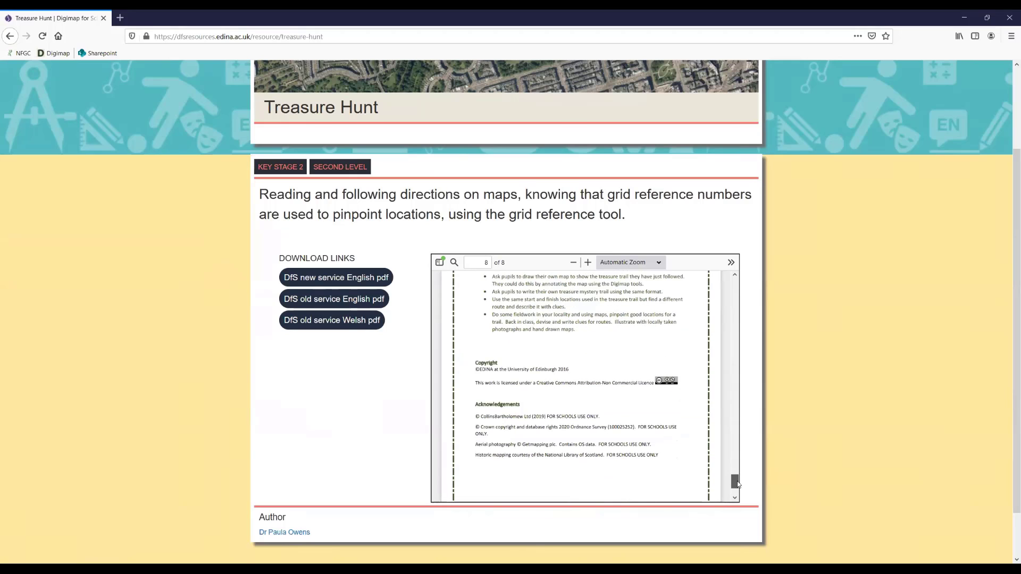
{"action": "scroll", "coordinate": [724, 367], "scroll_direction": "up", "scroll_amount": 15}
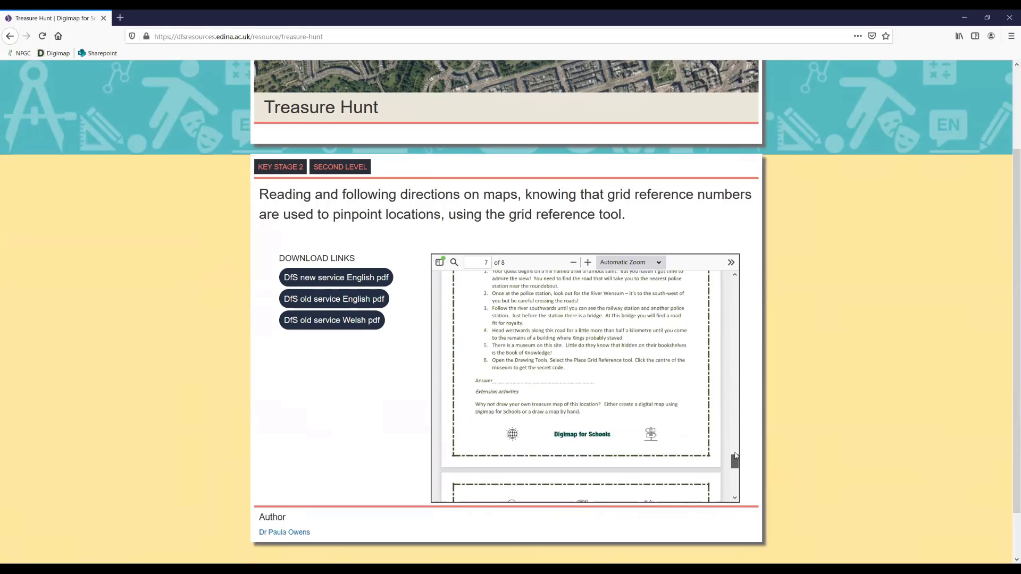
{"action": "scroll", "coordinate": [724, 367], "scroll_direction": "up", "scroll_amount": 20}
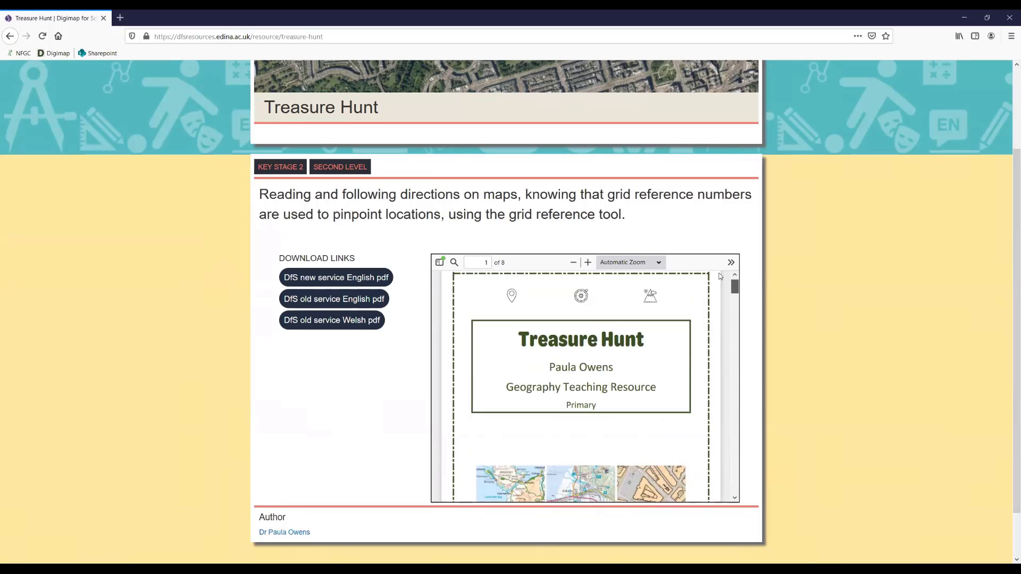
- Return to the Resources Centre subject overview and open the Progression in Mapping resource in the Using Digimap for Schools category
{"action": "left_click", "coordinate": [10, 36]}
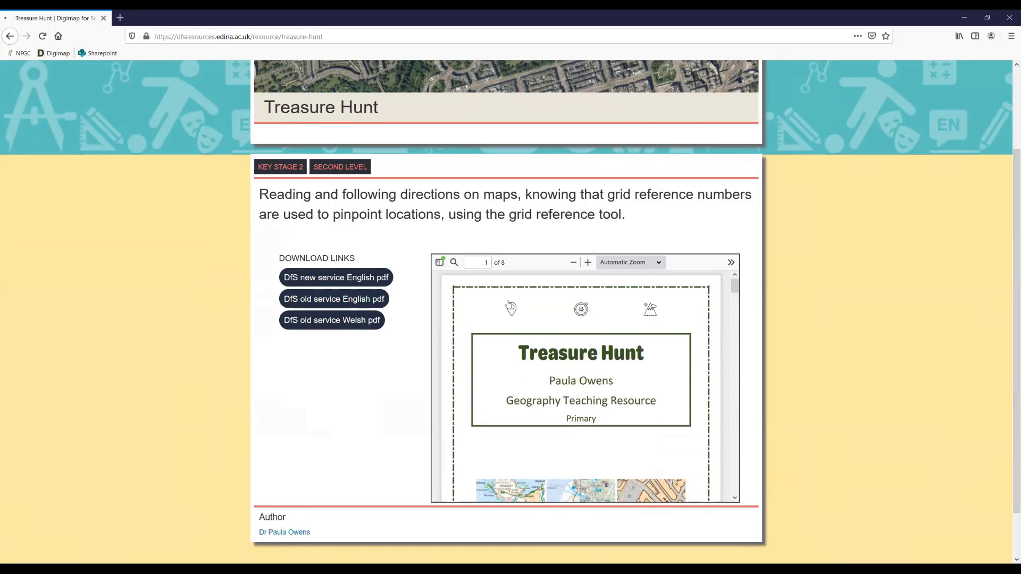
{"action": "left_click", "coordinate": [10, 36]}
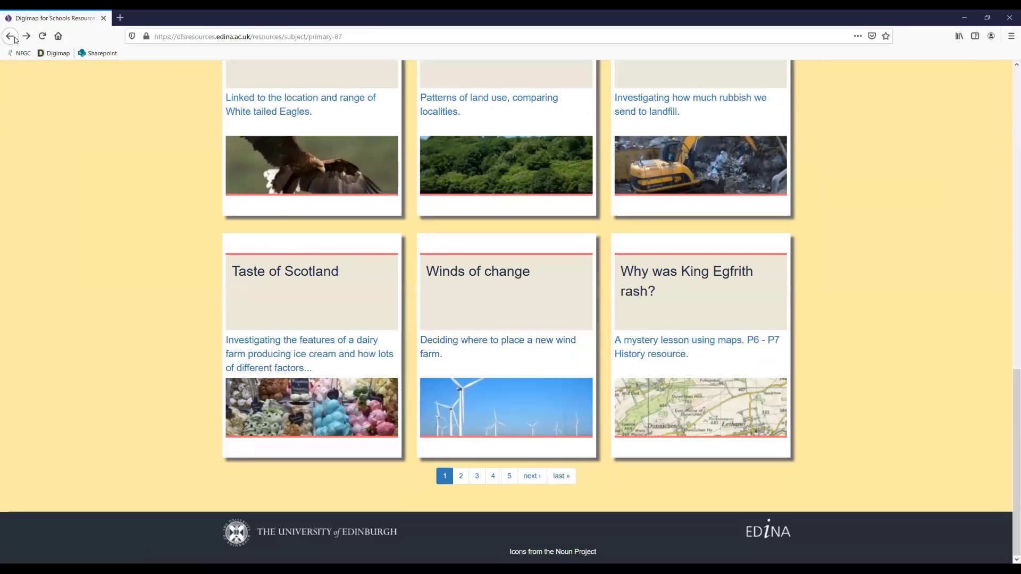
{"action": "left_click", "coordinate": [10, 36]}
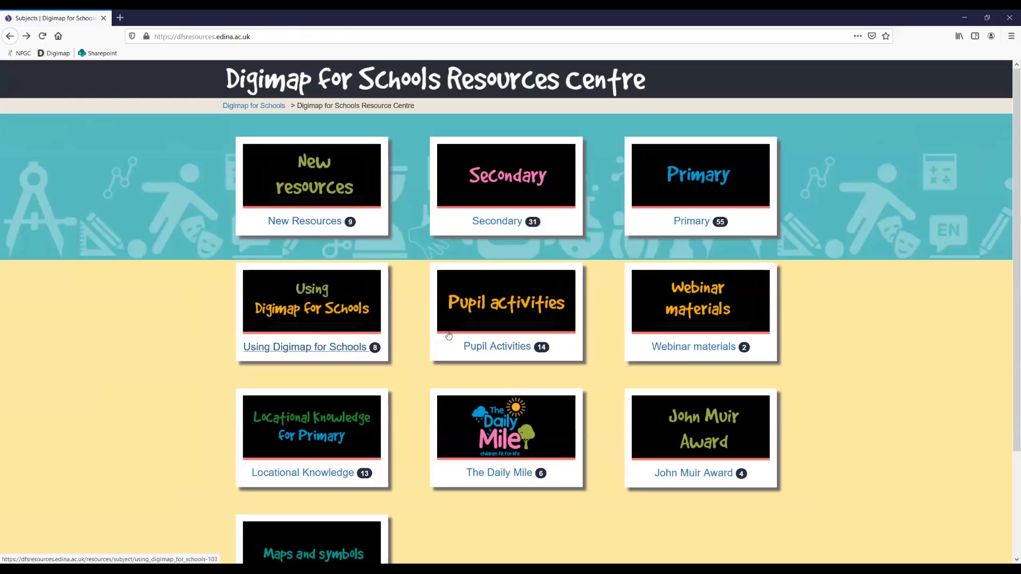
{"action": "left_click", "coordinate": [333, 348]}
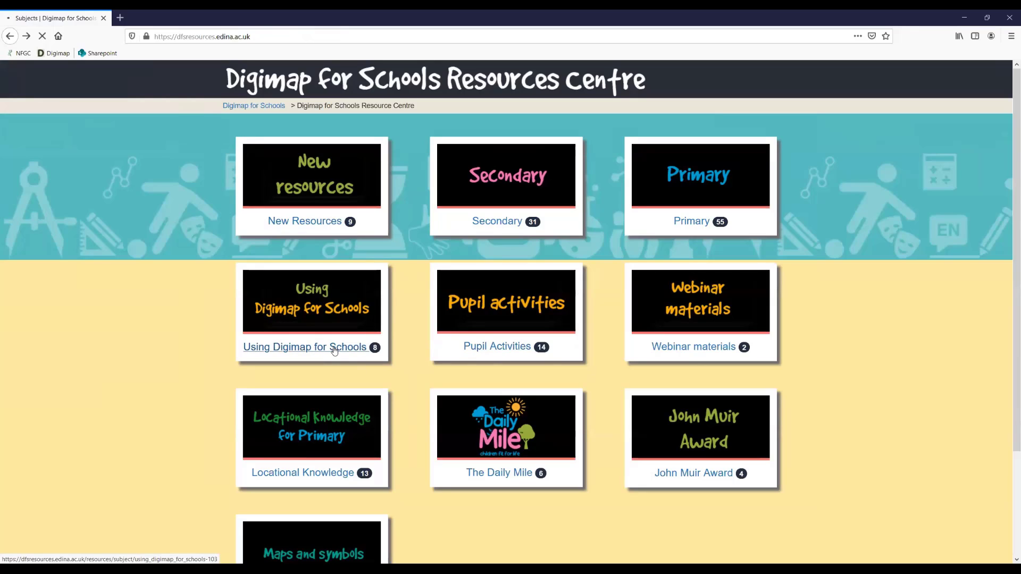
{"action": "scroll", "coordinate": [429, 322], "scroll_direction": "down", "scroll_amount": 7}
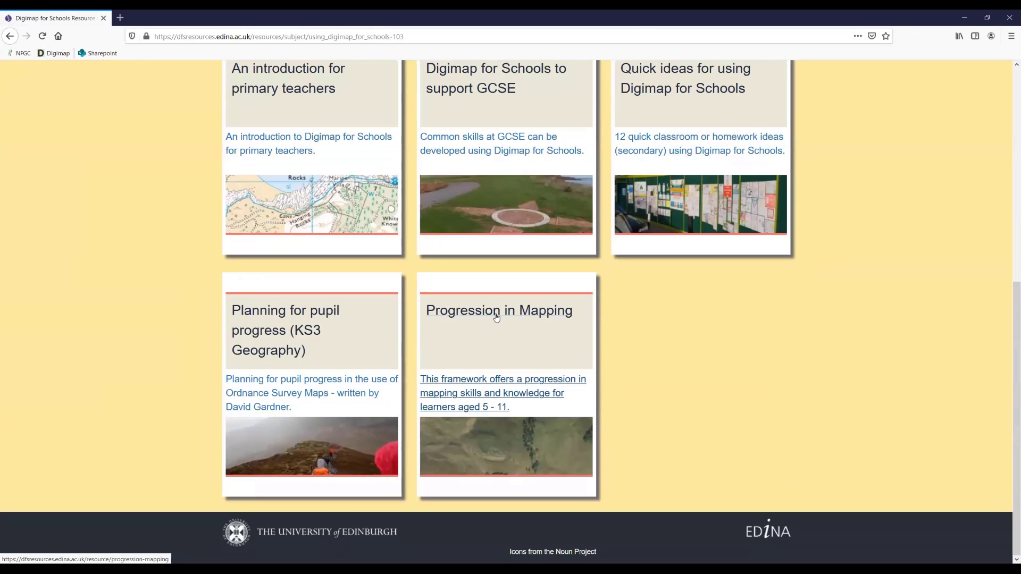
{"action": "left_click", "coordinate": [496, 314]}
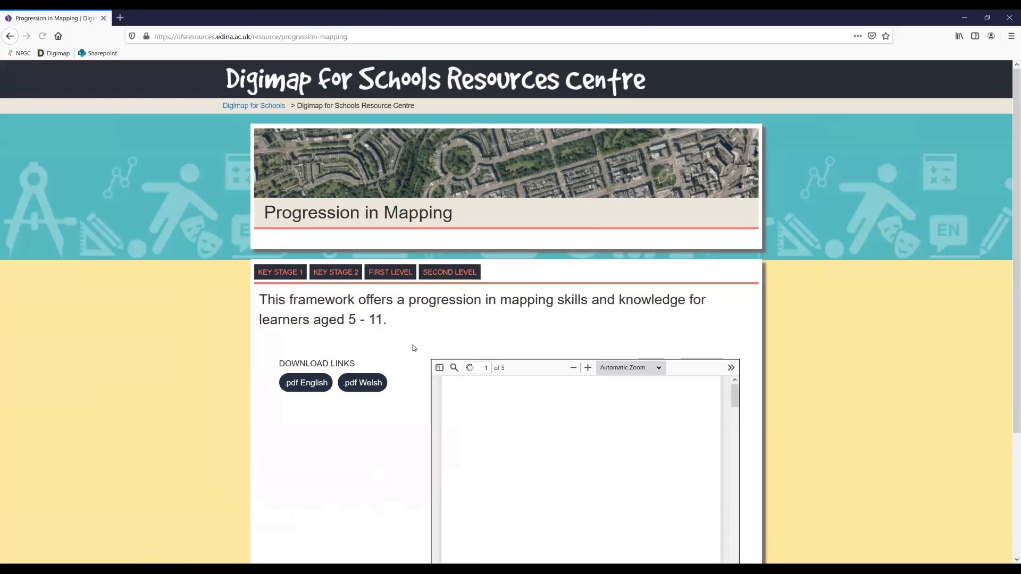
- Examine the mapping skills framework in the Progression in Mapping PDF preview, then return to its cover page
{"action": "scroll", "coordinate": [414, 349], "scroll_direction": "down", "scroll_amount": 3}
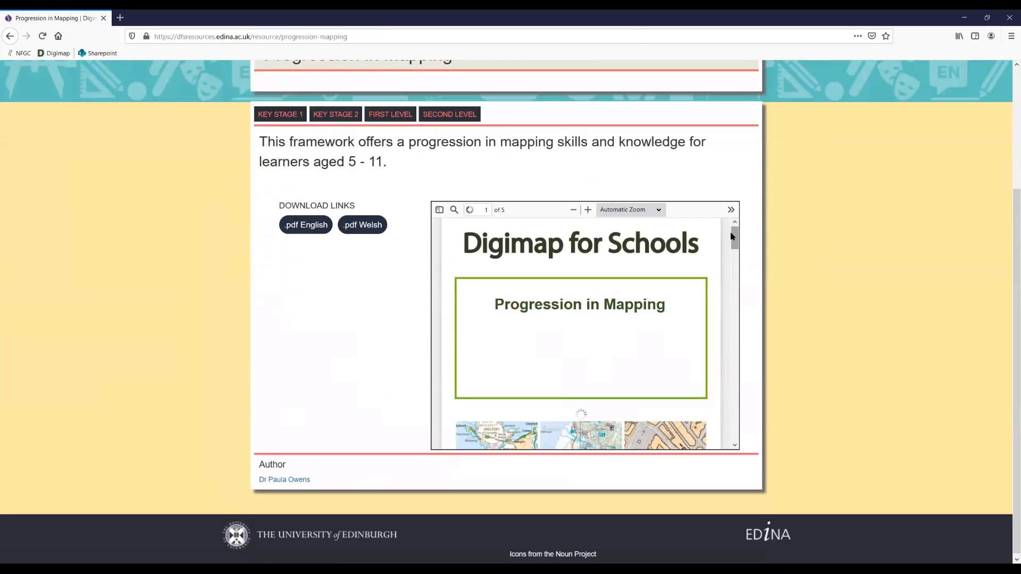
{"action": "scroll", "coordinate": [732, 266], "scroll_direction": "down", "scroll_amount": 6}
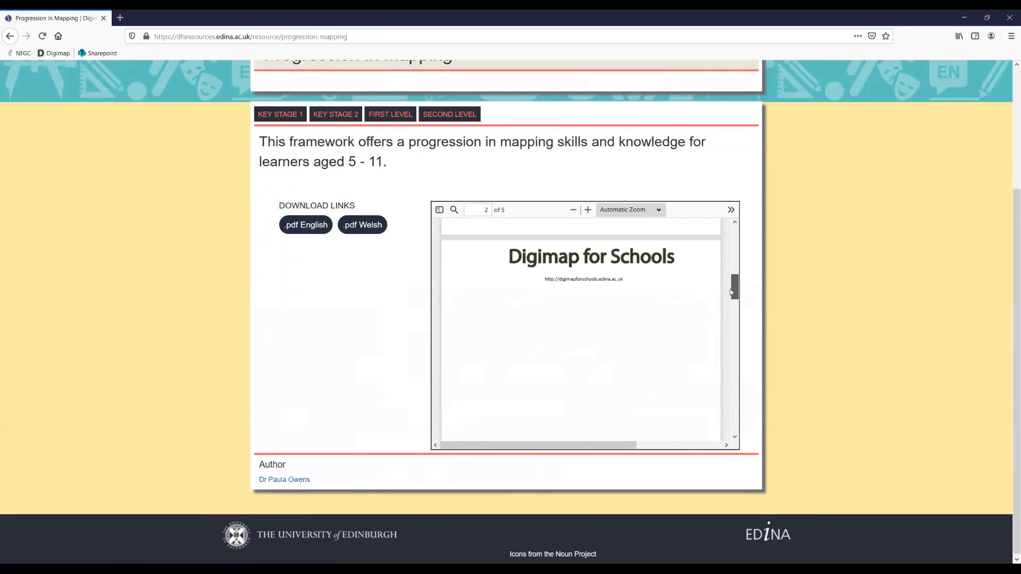
{"action": "scroll", "coordinate": [735, 322], "scroll_direction": "down", "scroll_amount": 5}
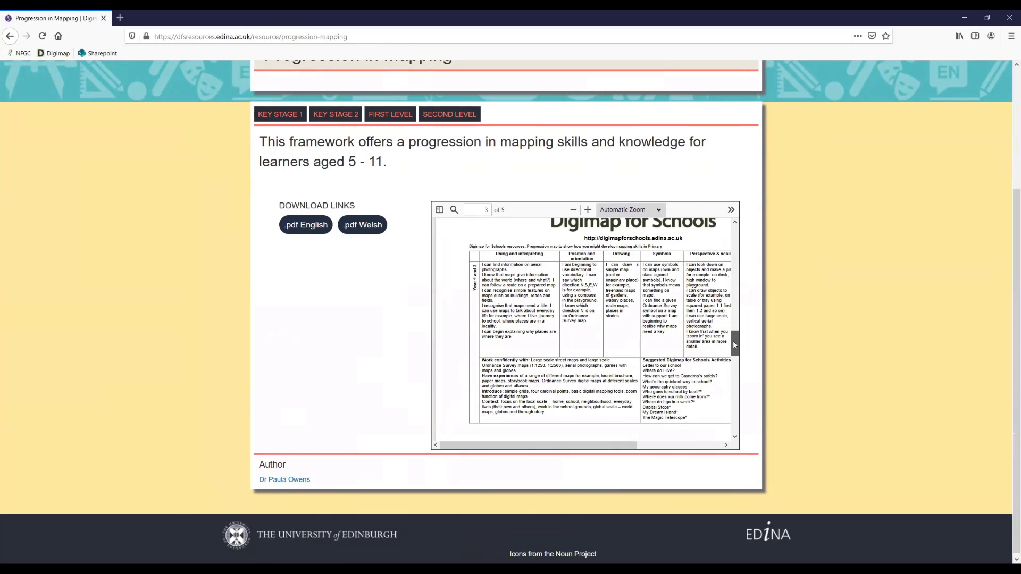
{"action": "left_click_drag", "start_coordinate": [734, 344], "coordinate": [737, 232]}
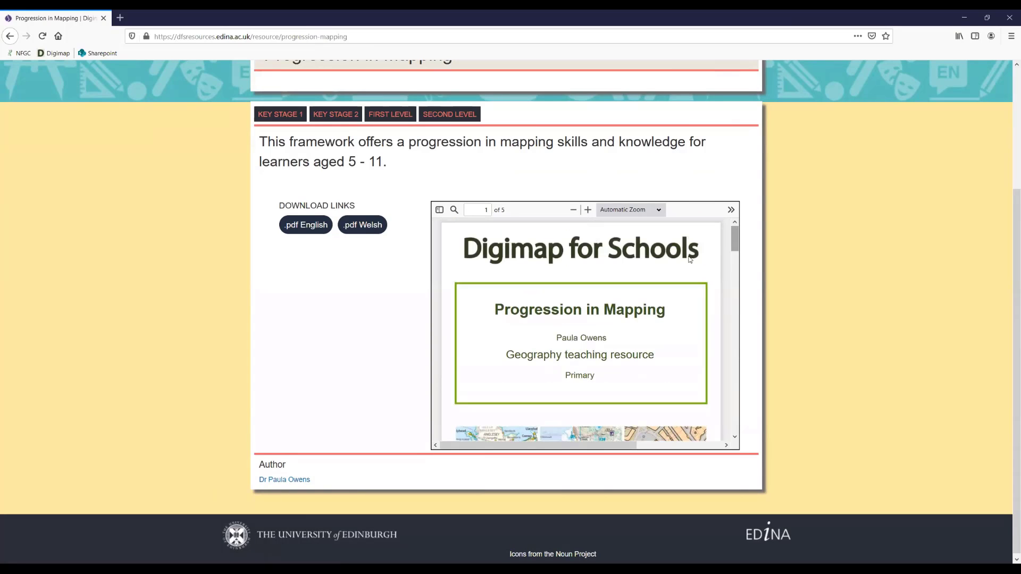
{"action": "scroll", "coordinate": [664, 258], "scroll_direction": "up", "scroll_amount": 3}
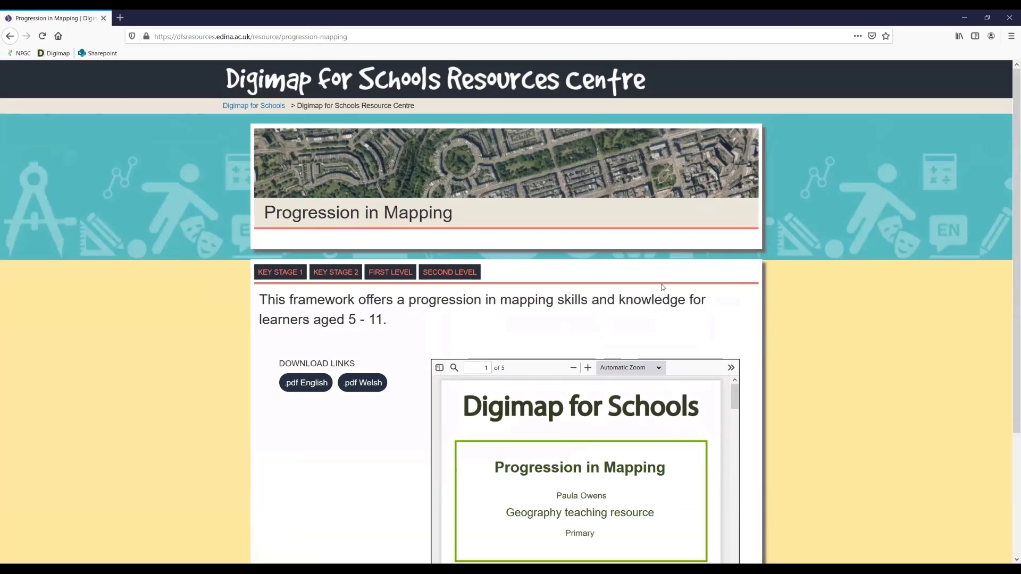
- Go back to the Digimap for Schools home page and open the list of uploaded videos on its YouTube channel
{"action": "left_click", "coordinate": [10, 36]}
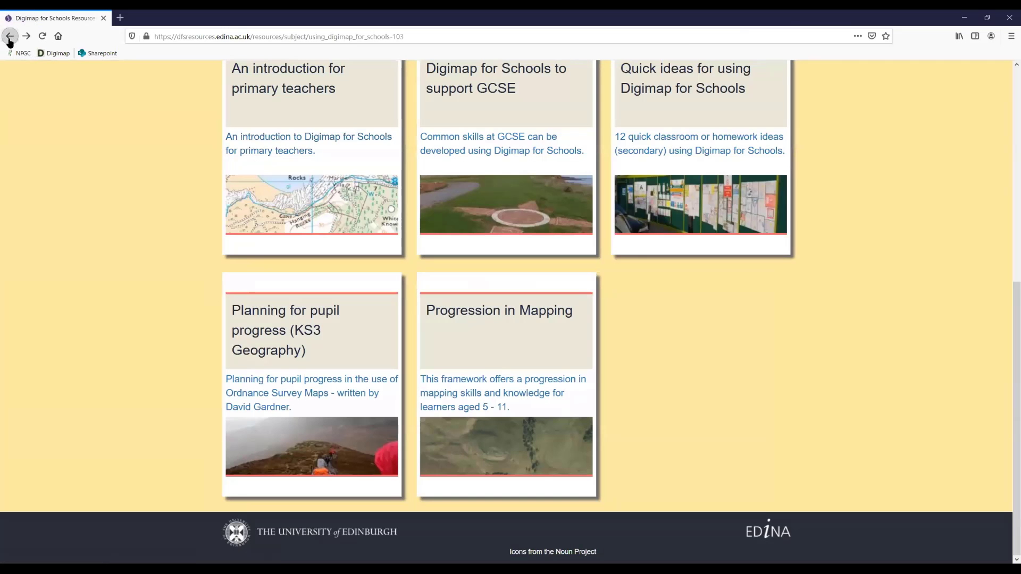
{"action": "left_click", "coordinate": [9, 40]}
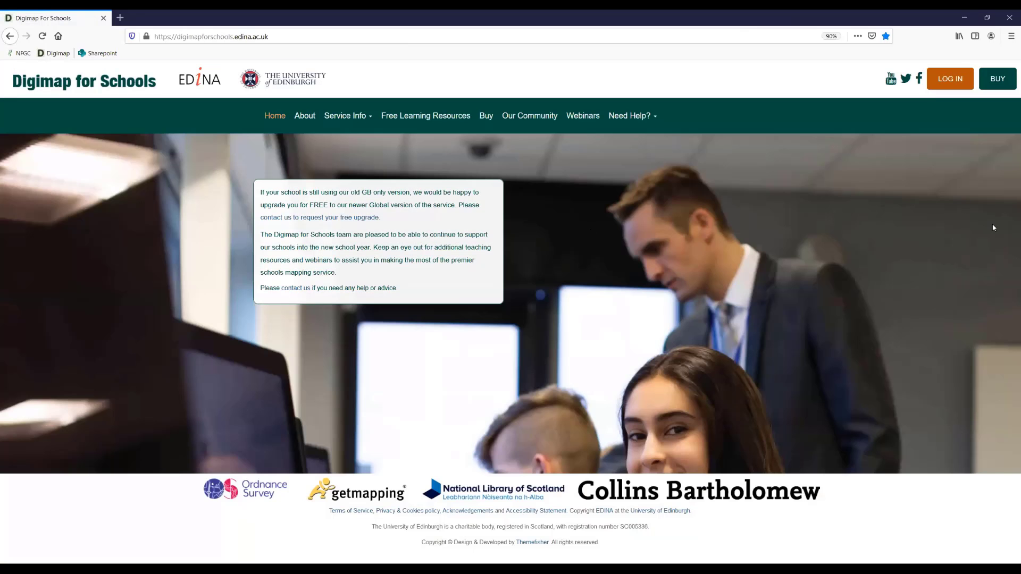
{"action": "left_click", "coordinate": [890, 79]}
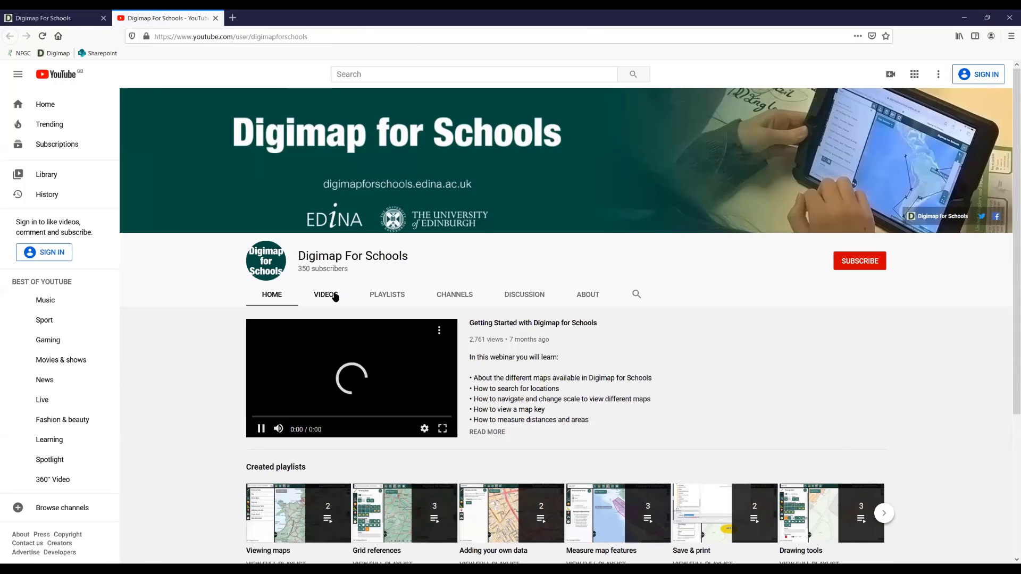
{"action": "left_click", "coordinate": [327, 295]}
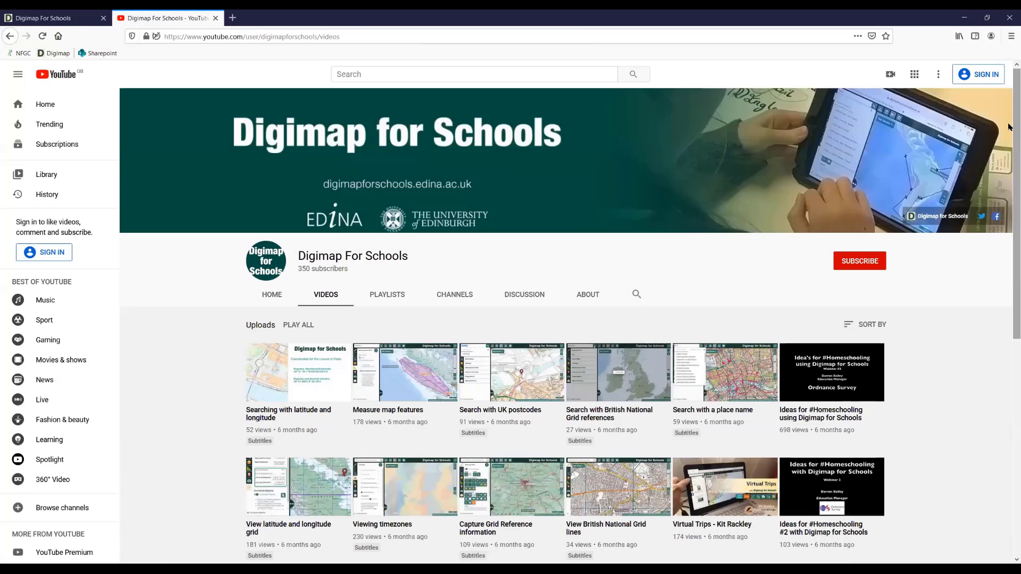
- Browse the Digimap for Schools video uploads down to the oldest ones and return to the start of the list
{"action": "scroll", "coordinate": [1009, 136], "scroll_direction": "down", "scroll_amount": 1}
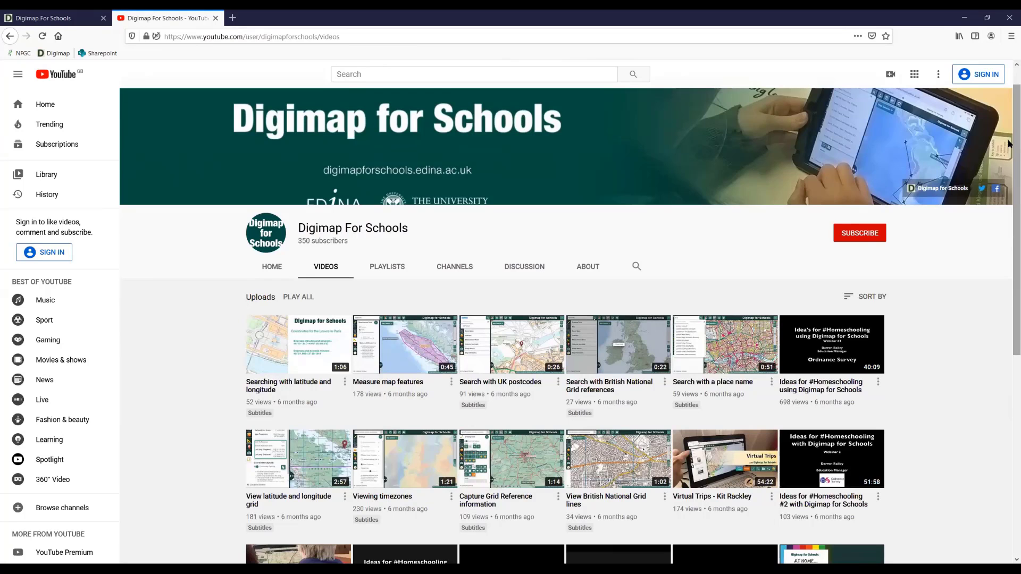
{"action": "scroll", "coordinate": [1009, 165], "scroll_direction": "down", "scroll_amount": 1}
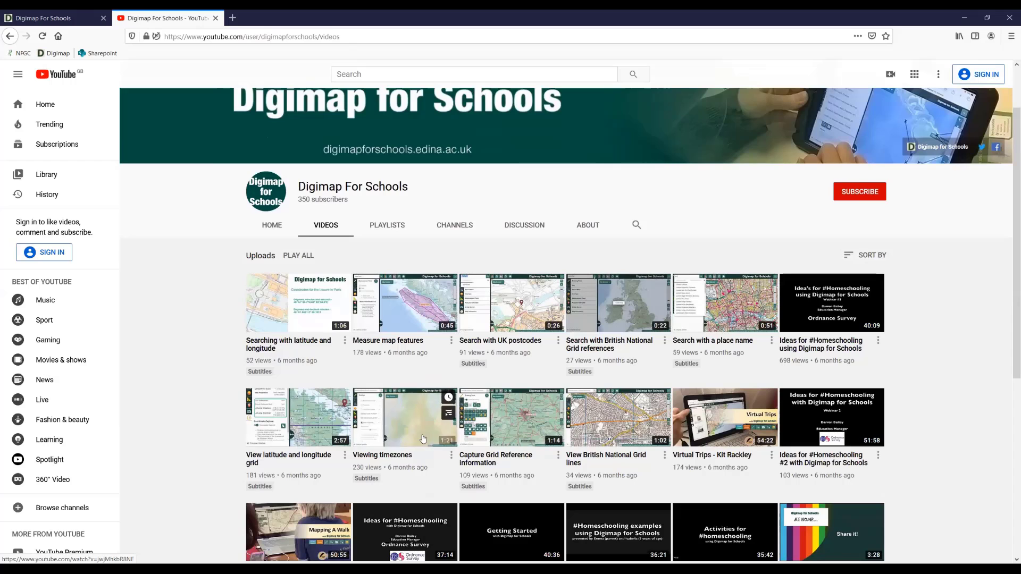
{"action": "left_click_drag", "start_coordinate": [1009, 272], "coordinate": [1012, 346]}
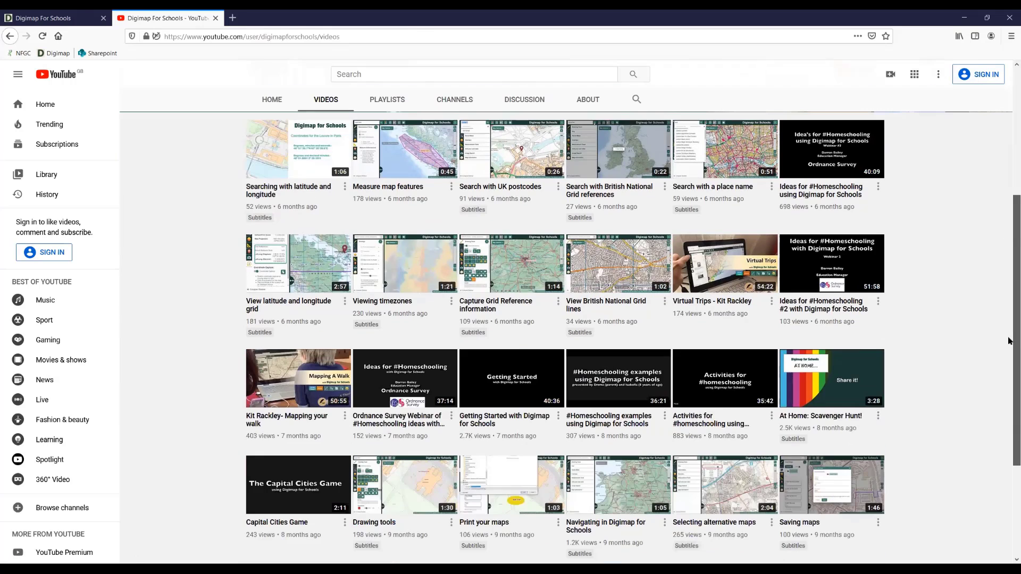
{"action": "scroll", "coordinate": [652, 469], "scroll_direction": "down", "scroll_amount": 4}
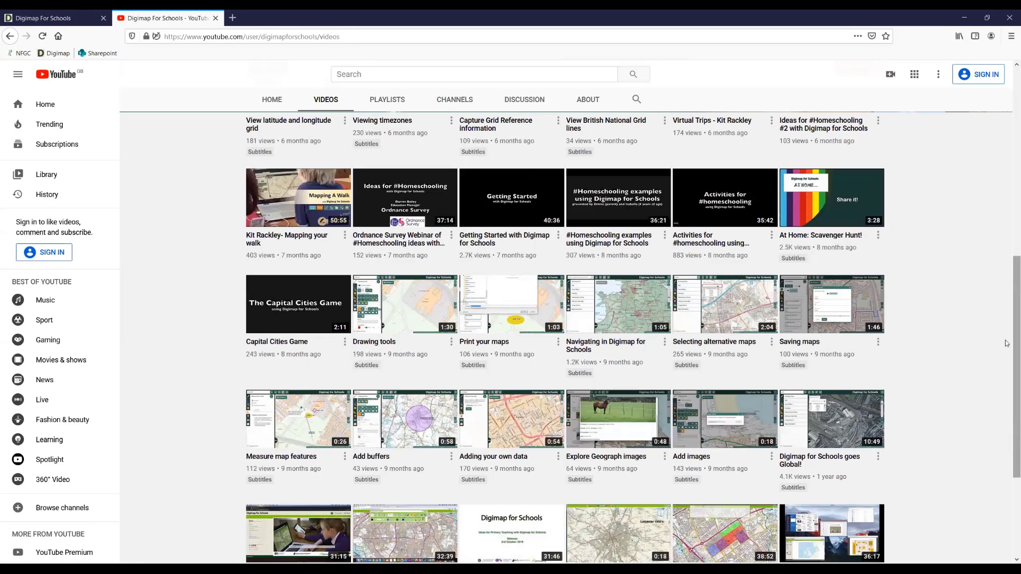
{"action": "scroll", "coordinate": [999, 366], "scroll_direction": "down", "scroll_amount": 1}
{"action": "scroll", "coordinate": [998, 366], "scroll_direction": "down", "scroll_amount": 3}
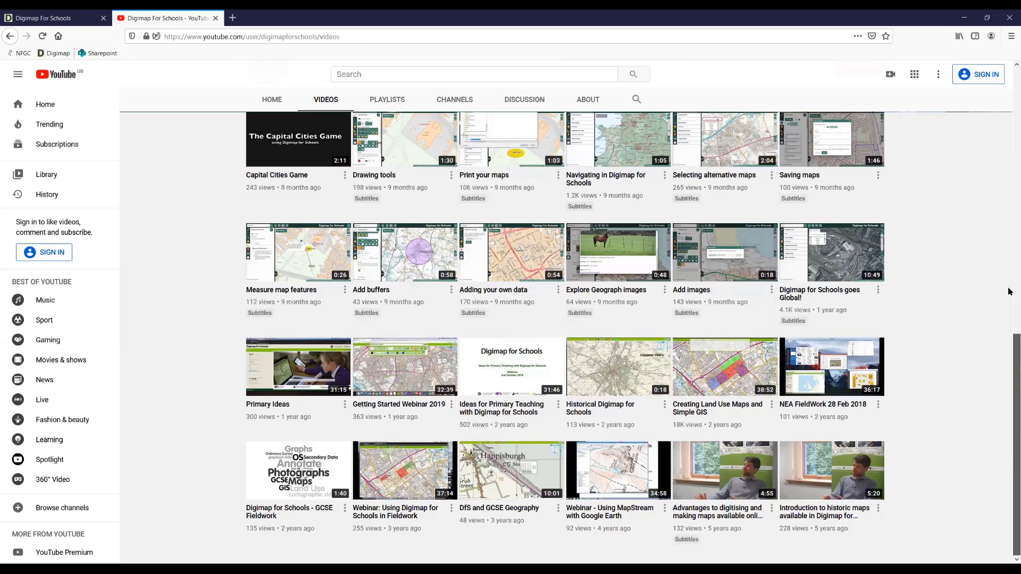
{"action": "scroll", "coordinate": [1002, 135], "scroll_direction": "up", "scroll_amount": 7}
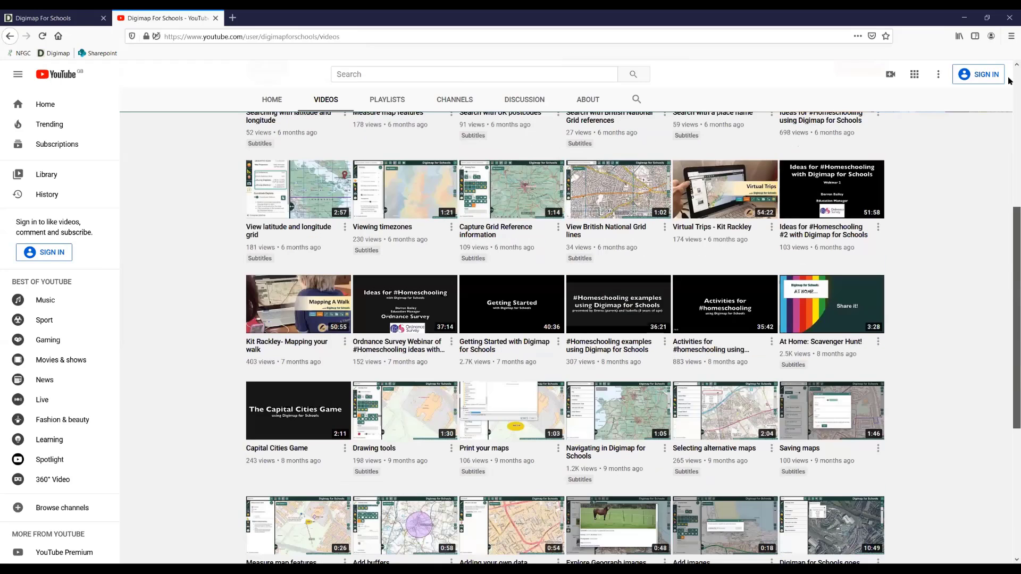
{"action": "scroll", "coordinate": [473, 409], "scroll_direction": "up", "scroll_amount": 3}
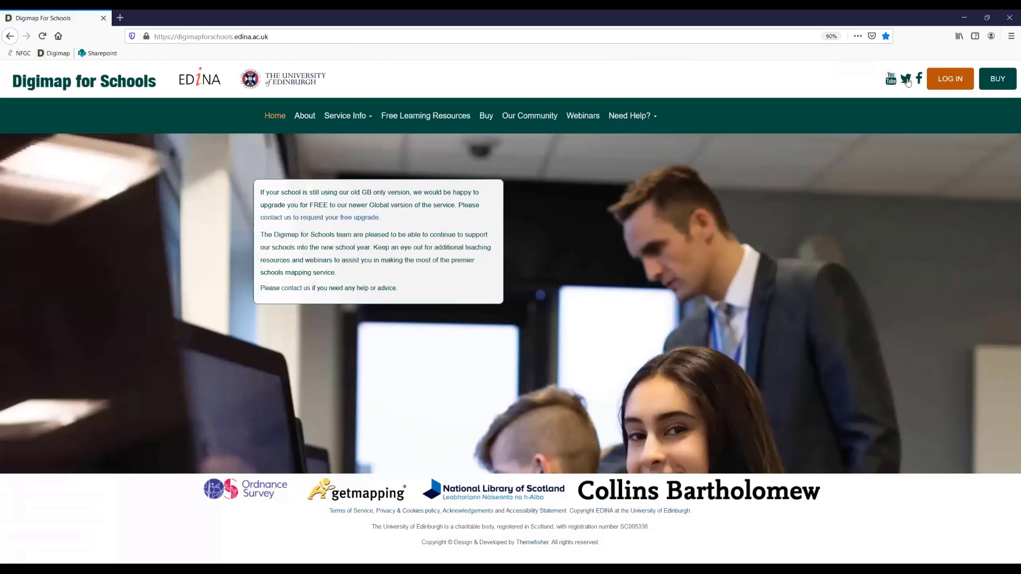
- Open the Digimap for Schools Twitter profile from the home page and browse the recent tweets and retweets from schools
{"action": "left_click", "coordinate": [907, 80]}
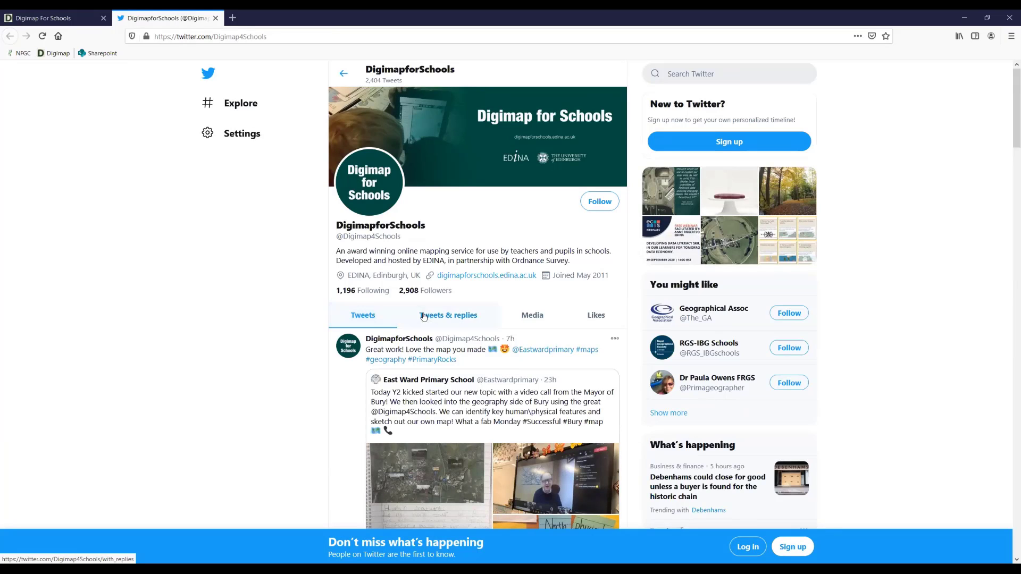
{"action": "scroll", "coordinate": [309, 337], "scroll_direction": "down", "scroll_amount": 1}
{"action": "scroll", "coordinate": [311, 341], "scroll_direction": "down", "scroll_amount": 2}
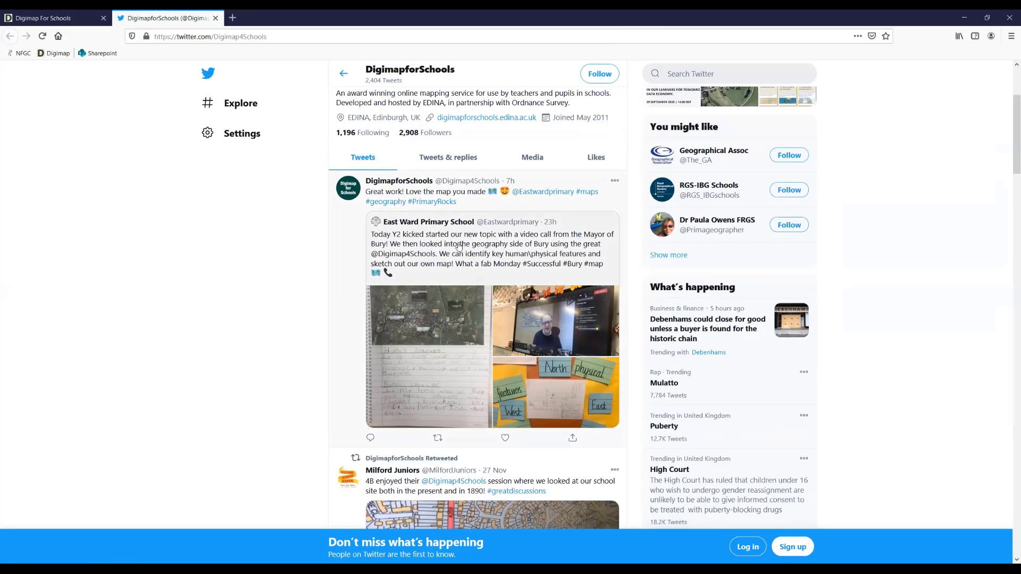
{"action": "scroll", "coordinate": [470, 250], "scroll_direction": "down", "scroll_amount": 2}
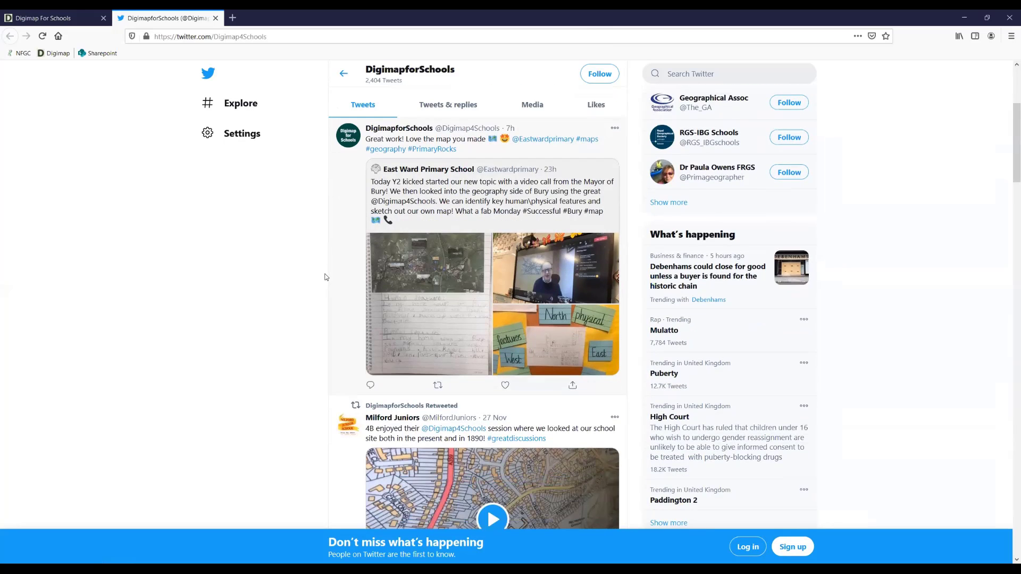
{"action": "scroll", "coordinate": [386, 235], "scroll_direction": "down", "scroll_amount": 2}
{"action": "scroll", "coordinate": [362, 244], "scroll_direction": "up", "scroll_amount": 2}
{"action": "scroll", "coordinate": [335, 298], "scroll_direction": "down", "scroll_amount": 3}
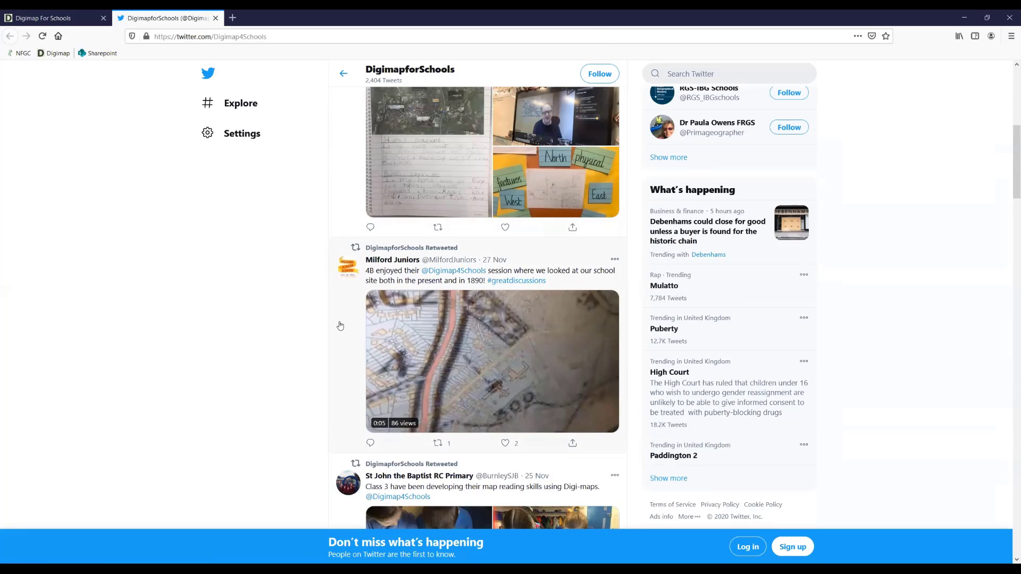
- Browse the older DigimapforSchools tweets from late to early November, and return to the start of the profile
{"action": "scroll", "coordinate": [340, 326], "scroll_direction": "down", "scroll_amount": 4}
{"action": "scroll", "coordinate": [340, 326], "scroll_direction": "down", "scroll_amount": 1}
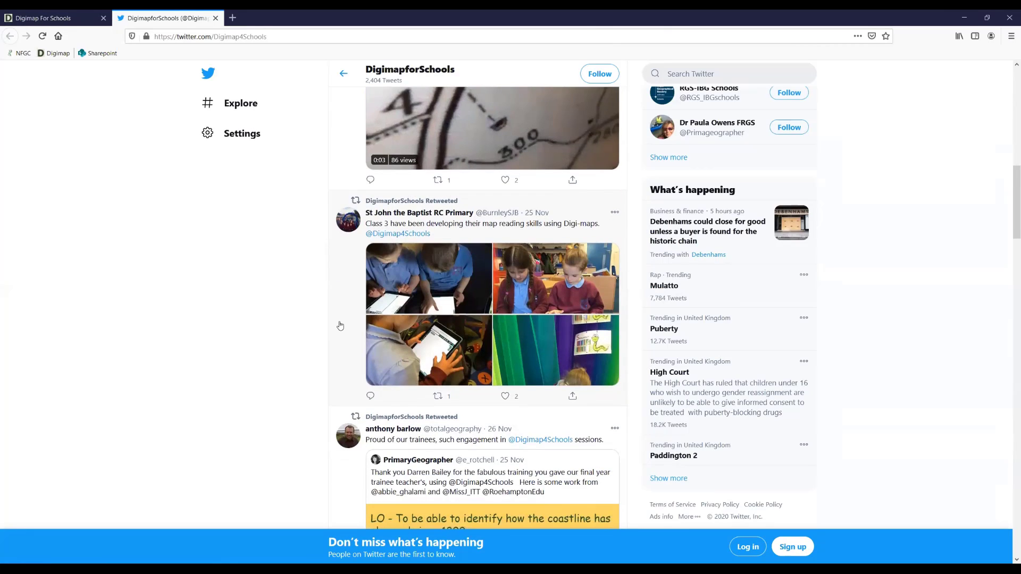
{"action": "scroll", "coordinate": [340, 326], "scroll_direction": "down", "scroll_amount": 13}
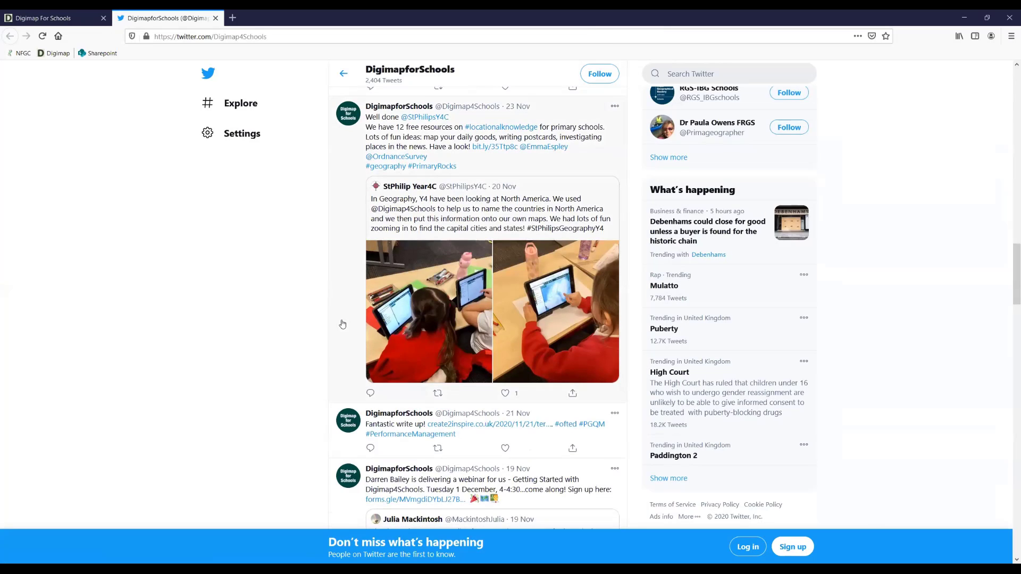
{"action": "scroll", "coordinate": [342, 324], "scroll_direction": "down", "scroll_amount": 7}
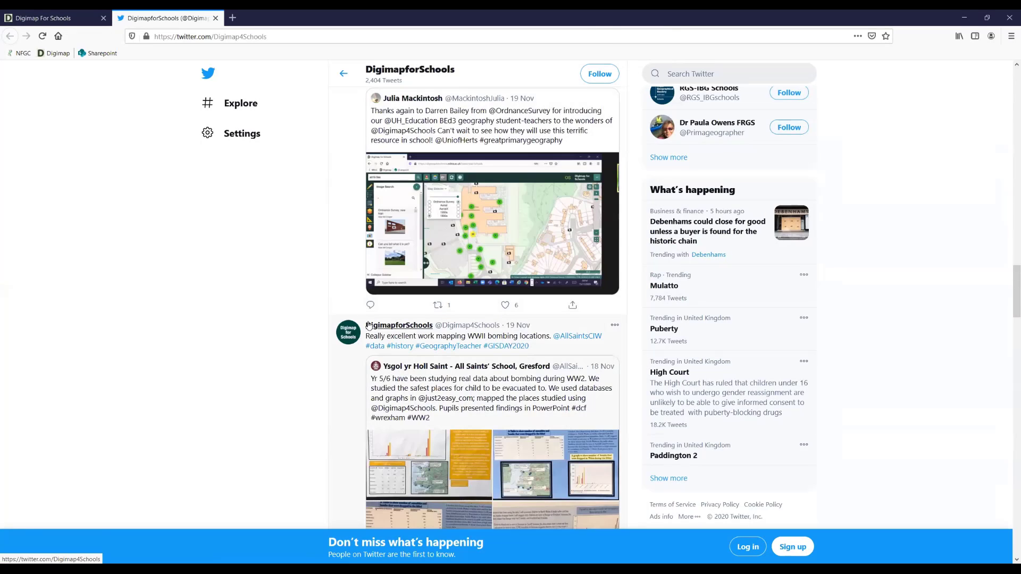
{"action": "scroll", "coordinate": [368, 326], "scroll_direction": "down", "scroll_amount": 1}
{"action": "scroll", "coordinate": [345, 338], "scroll_direction": "down", "scroll_amount": 1}
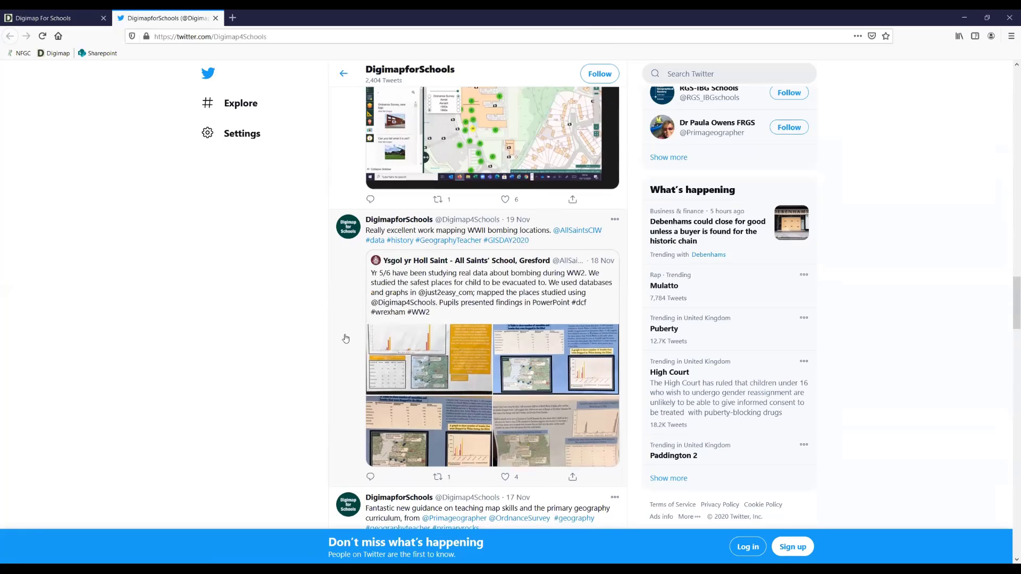
{"action": "scroll", "coordinate": [345, 340], "scroll_direction": "down", "scroll_amount": 4}
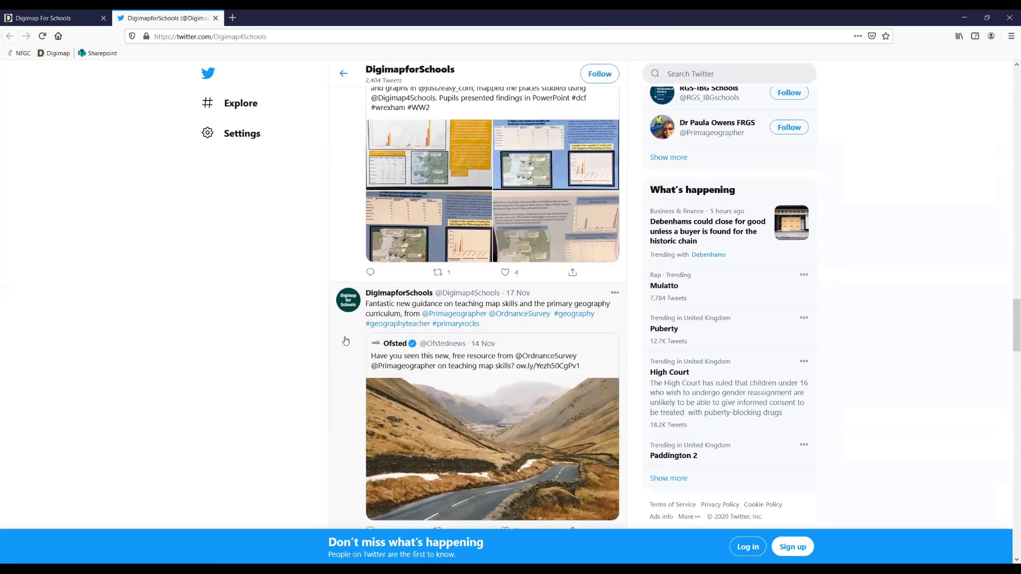
{"action": "scroll", "coordinate": [346, 341], "scroll_direction": "down", "scroll_amount": 7}
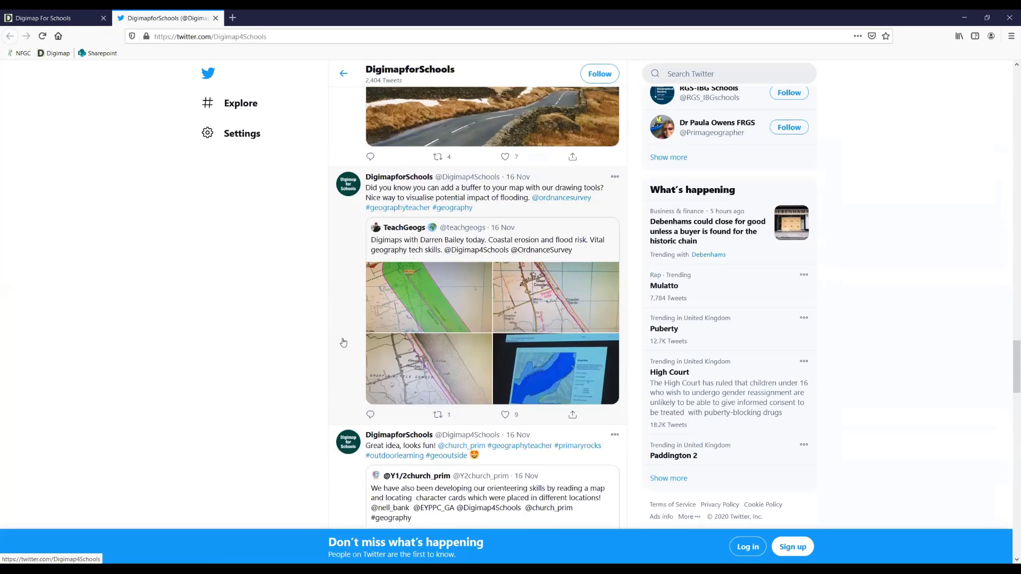
{"action": "scroll", "coordinate": [343, 343], "scroll_direction": "down", "scroll_amount": 4}
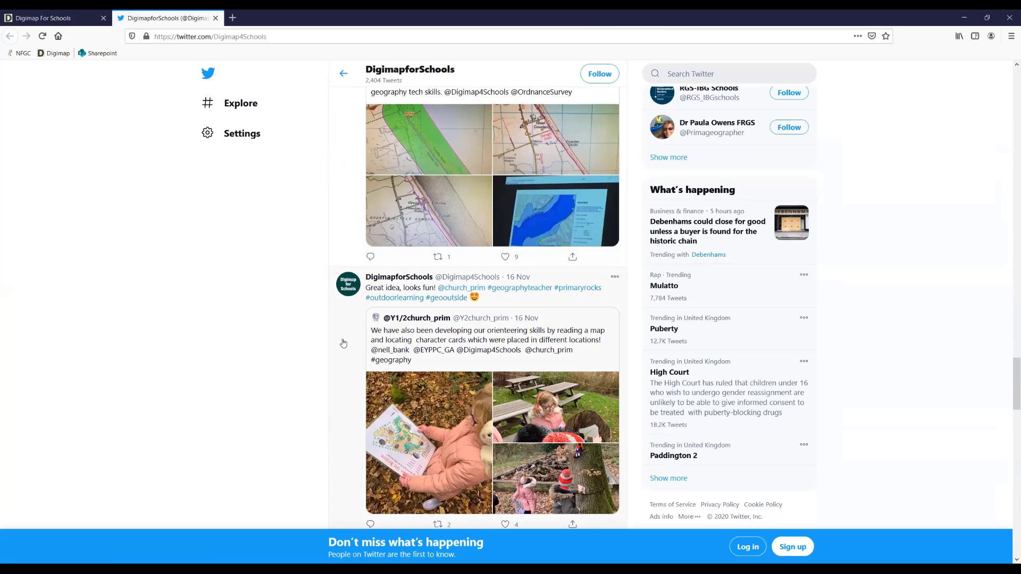
{"action": "scroll", "coordinate": [343, 342], "scroll_direction": "down", "scroll_amount": 1}
{"action": "scroll", "coordinate": [343, 343], "scroll_direction": "down", "scroll_amount": 8}
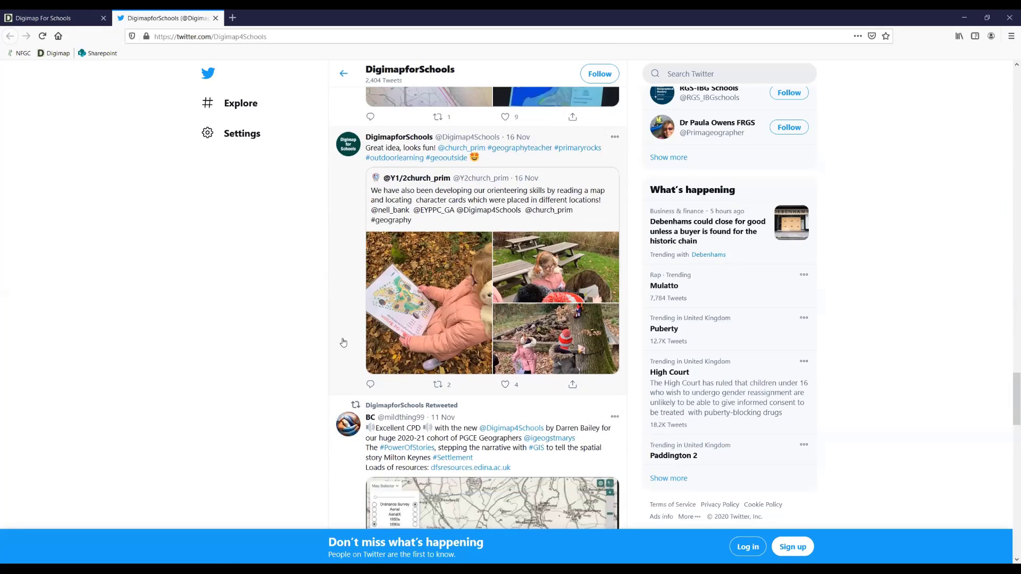
{"action": "scroll", "coordinate": [343, 342], "scroll_direction": "down", "scroll_amount": 8}
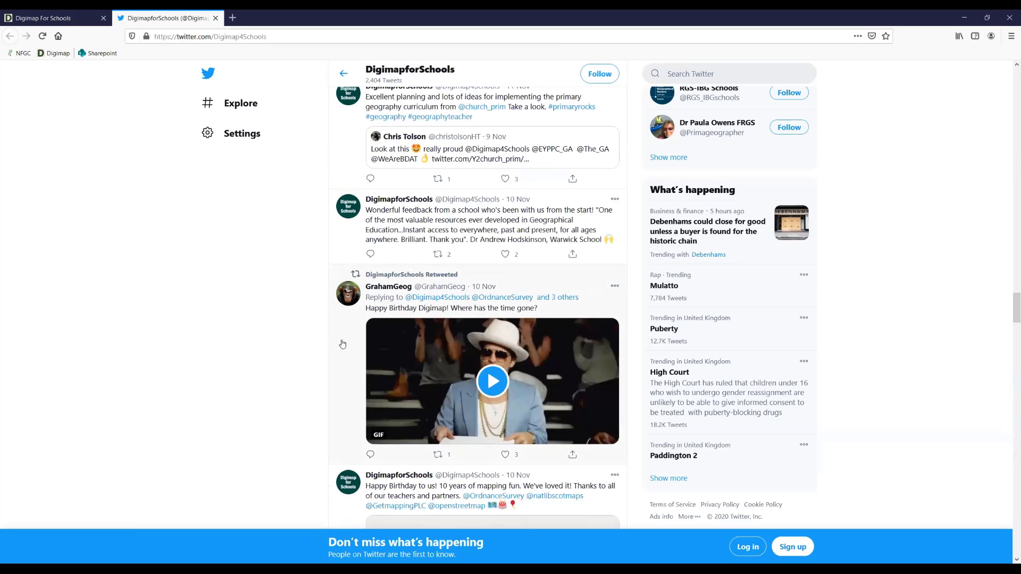
{"action": "scroll", "coordinate": [344, 343], "scroll_direction": "up", "scroll_amount": 13}
{"action": "scroll", "coordinate": [342, 344], "scroll_direction": "up", "scroll_amount": 15}
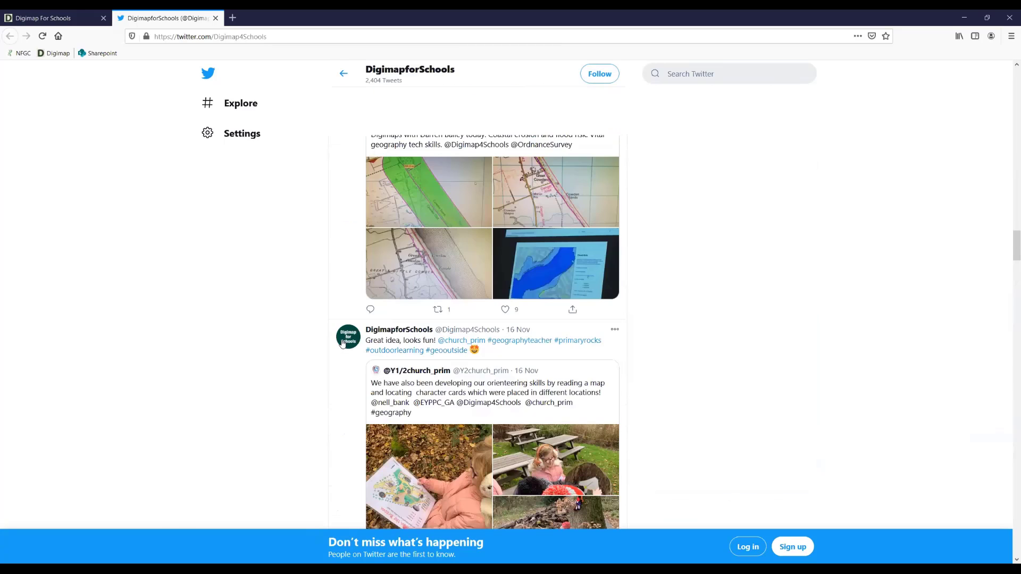
{"action": "scroll", "coordinate": [336, 348], "scroll_direction": "up", "scroll_amount": 15}
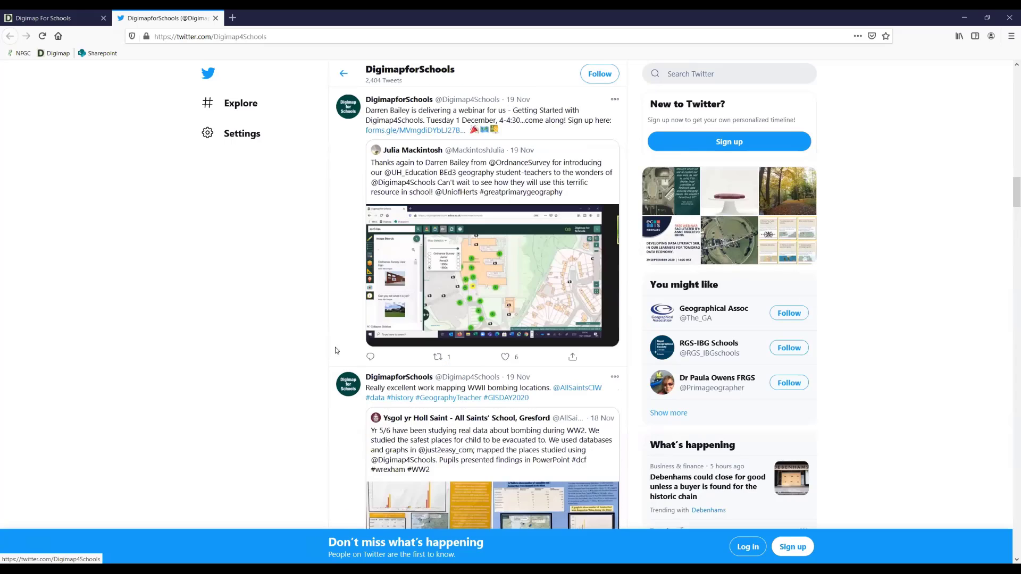
{"action": "scroll", "coordinate": [335, 353], "scroll_direction": "up", "scroll_amount": 4}
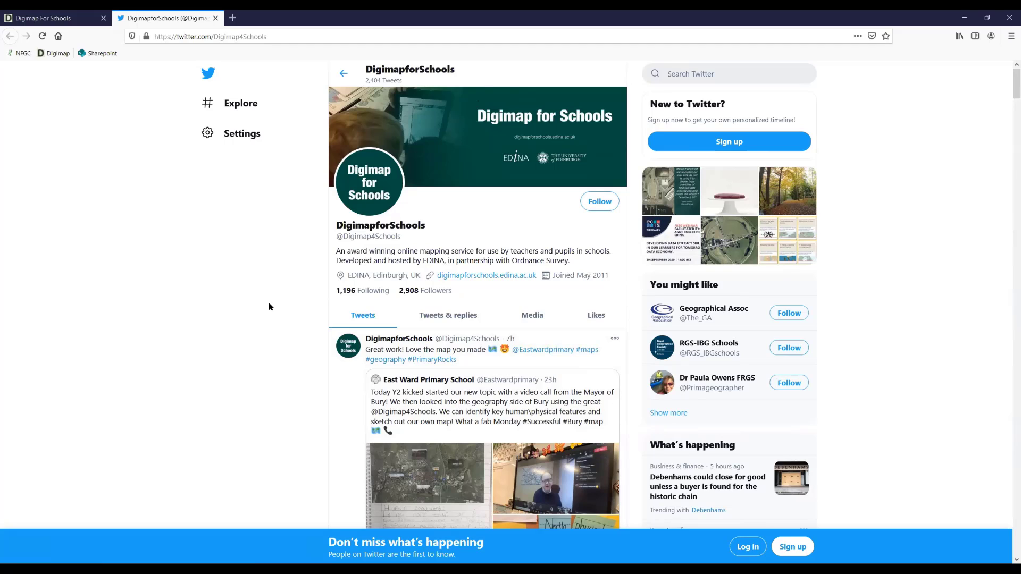
- Close the Twitter profile, view the Webinars page of Digimap for Schools, and return to the home page
{"action": "left_click", "coordinate": [215, 18]}
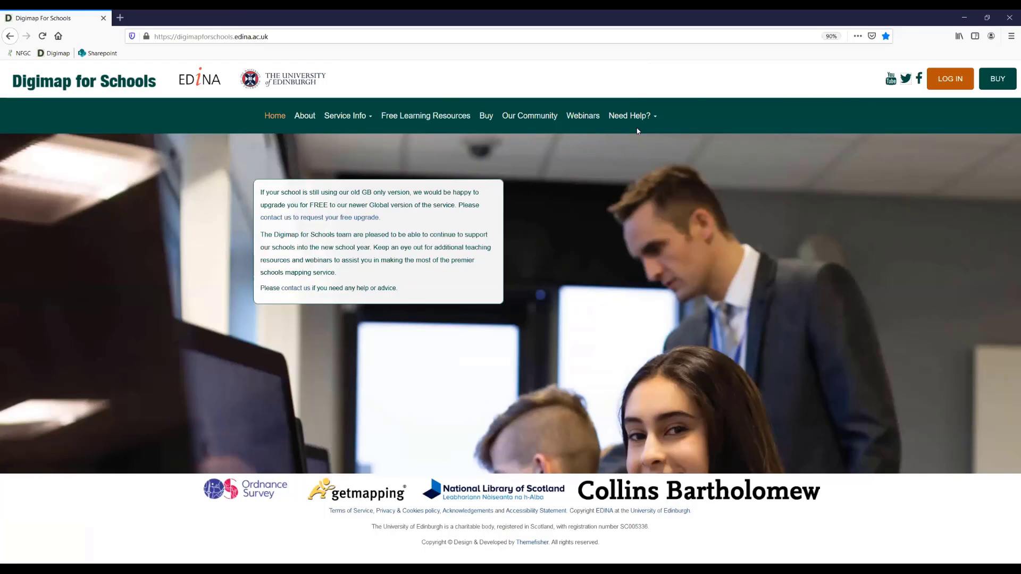
{"action": "left_click", "coordinate": [587, 120]}
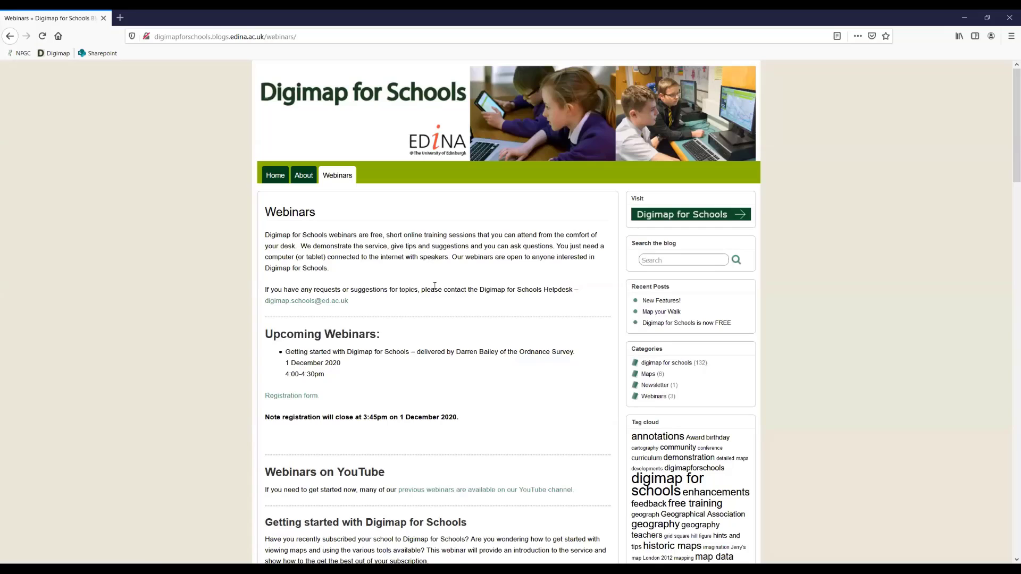
{"action": "left_click", "coordinate": [10, 36]}
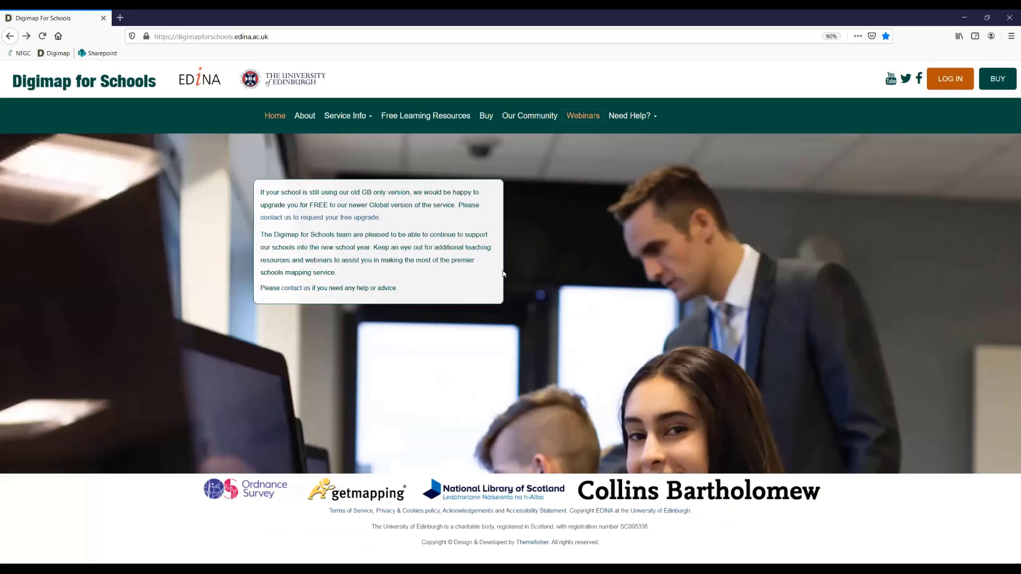